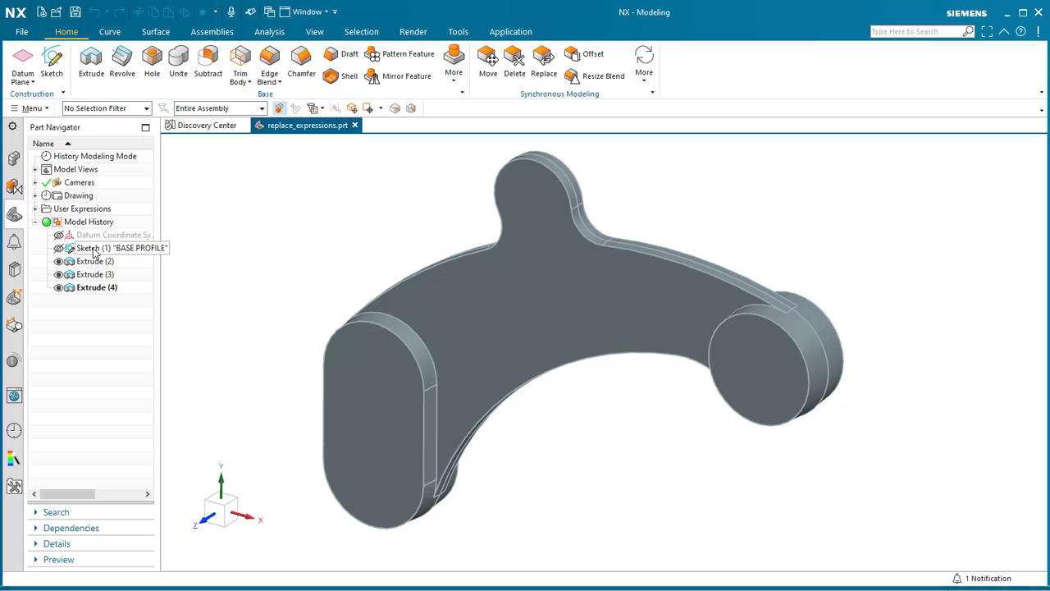
- Open the BASE PROFILE sketch to review its curves and dimensions, and exit it
double_click(93, 249)
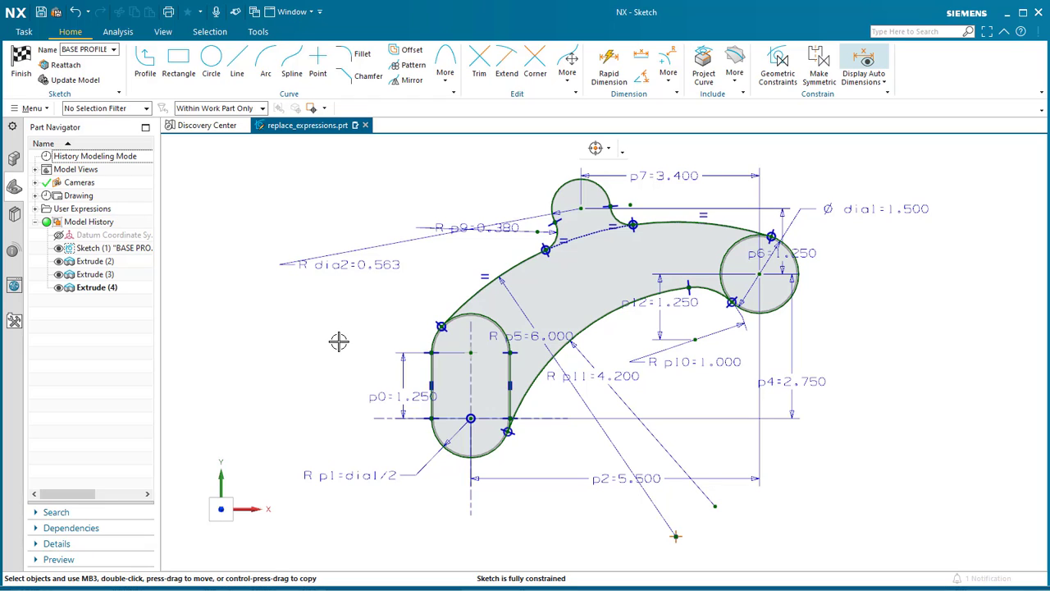
left_click(20, 70)
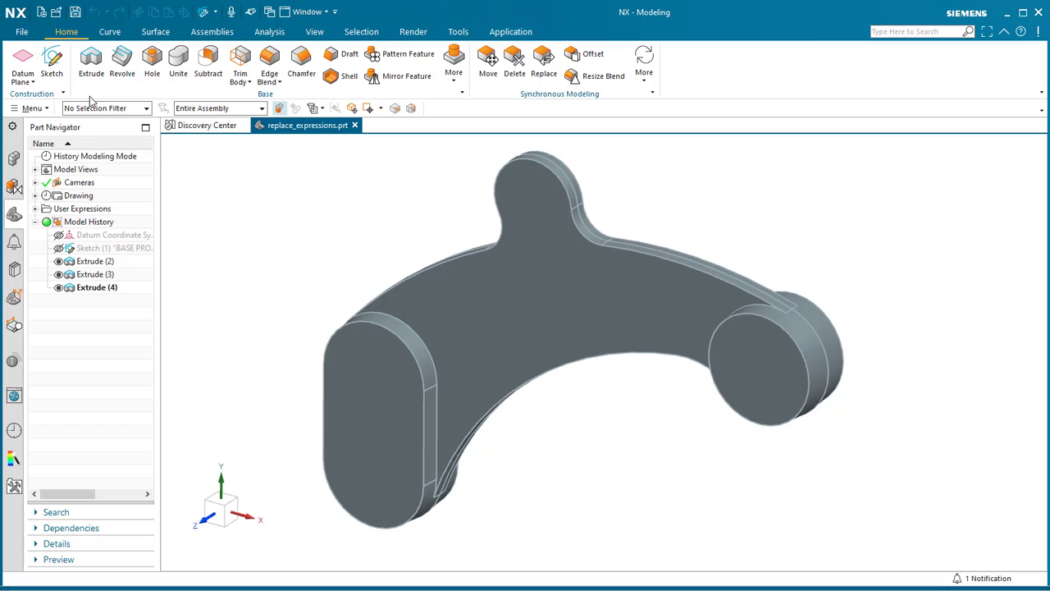
- Turn on the early access feature "Use the new solver and UI for sketching" and acknowledge the restart notice
left_click(23, 33)
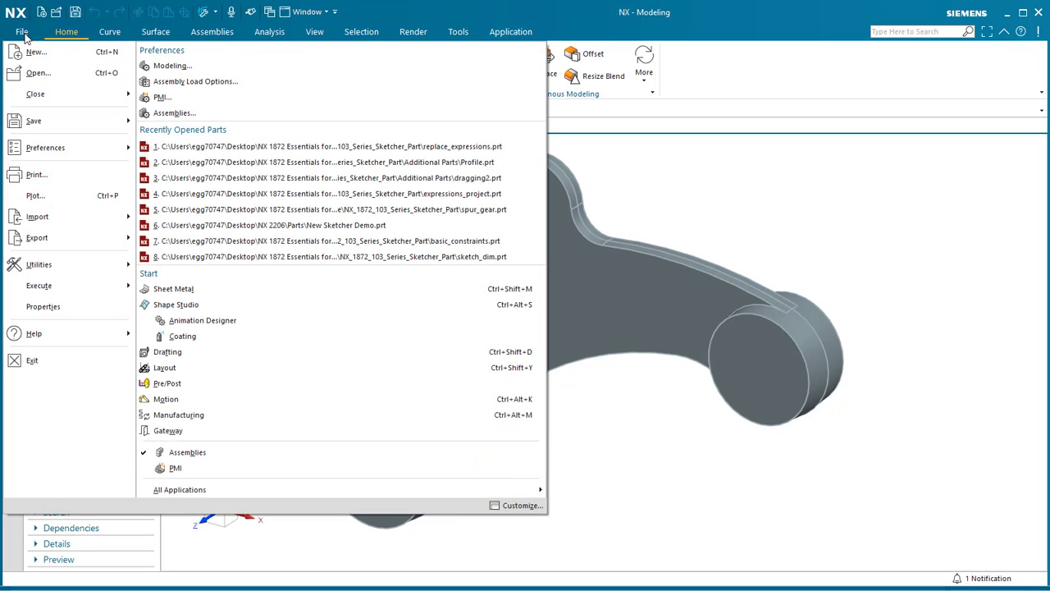
mouse_move(46, 267)
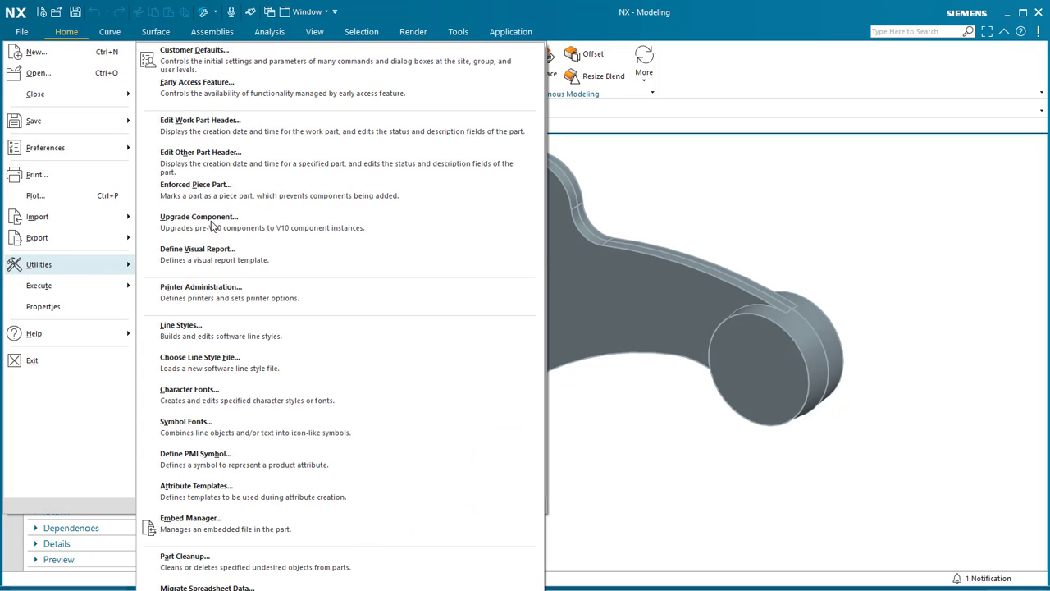
left_click(276, 92)
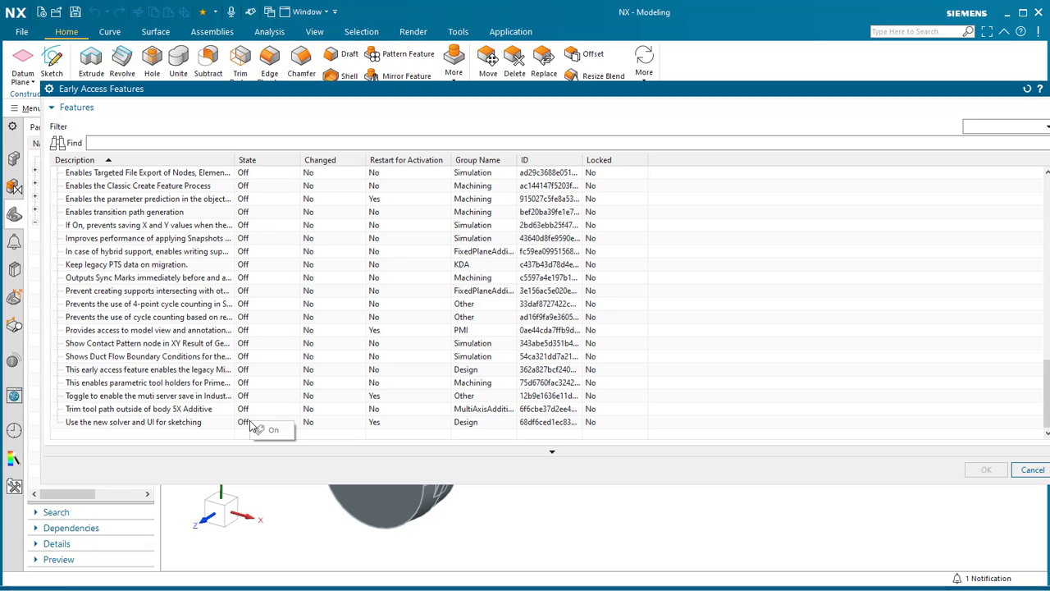
left_click(270, 428)
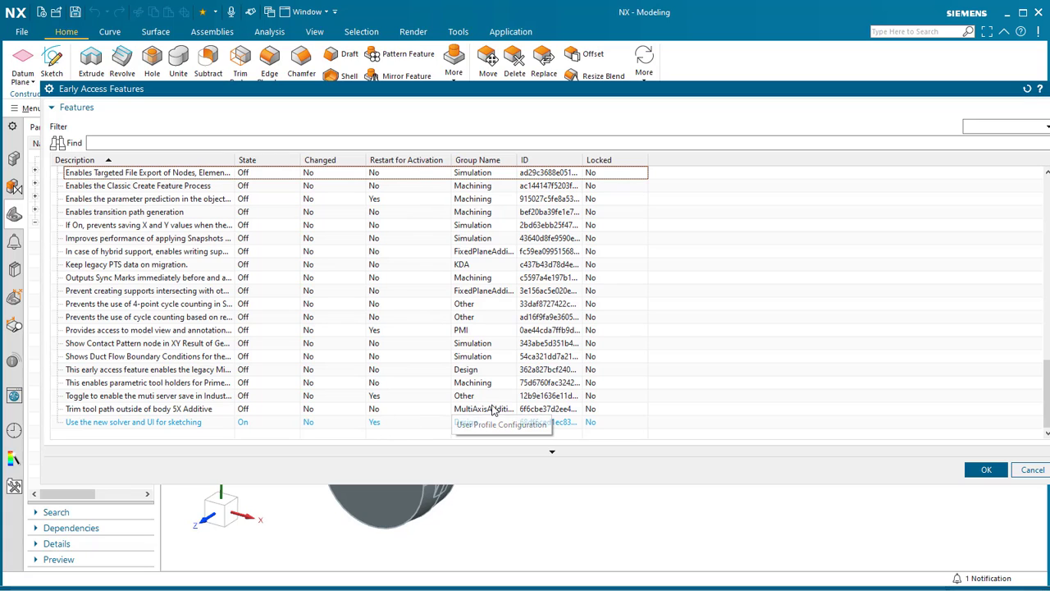
left_click(986, 471)
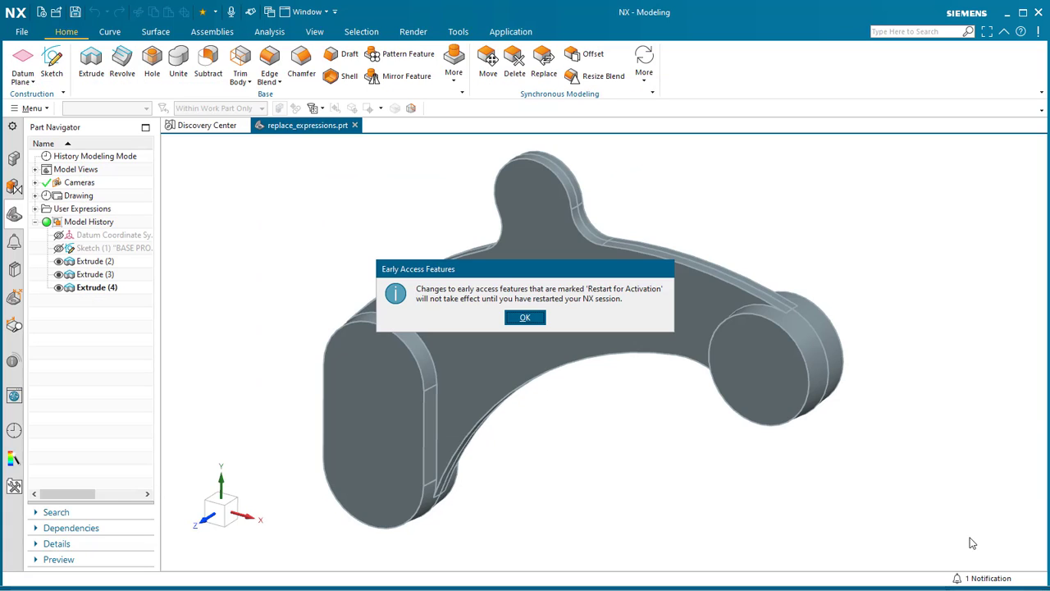
left_click(523, 320)
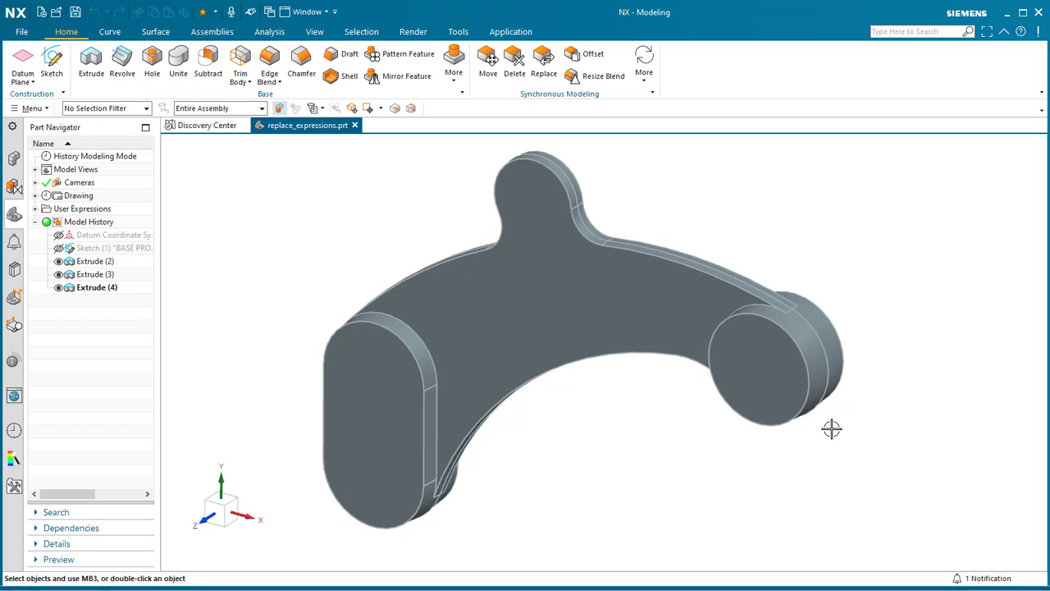
- Restart NX and reopen the recent part replace_expressions.prt
left_click(1038, 12)
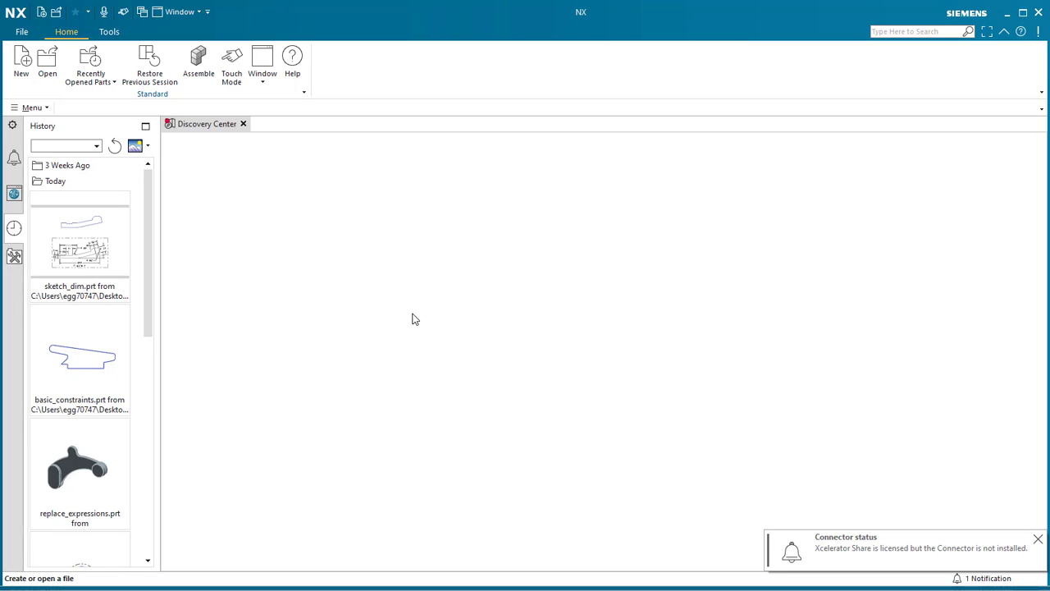
left_click(91, 464)
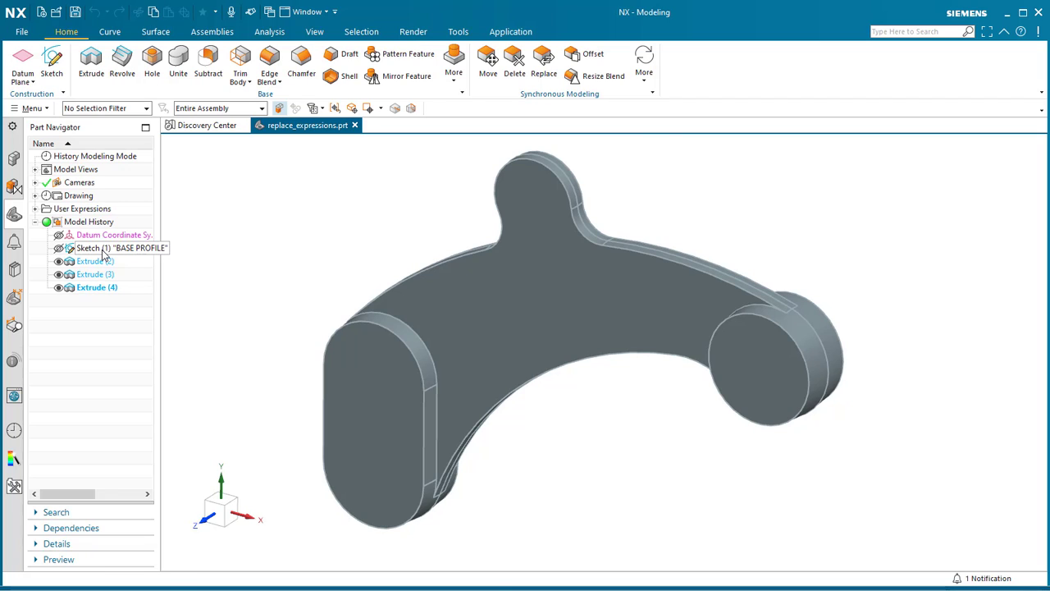
- Edit the parameters of the legacy BASE PROFILE sketch without renewing it, setting dimension p2 to 7
double_click(104, 251)
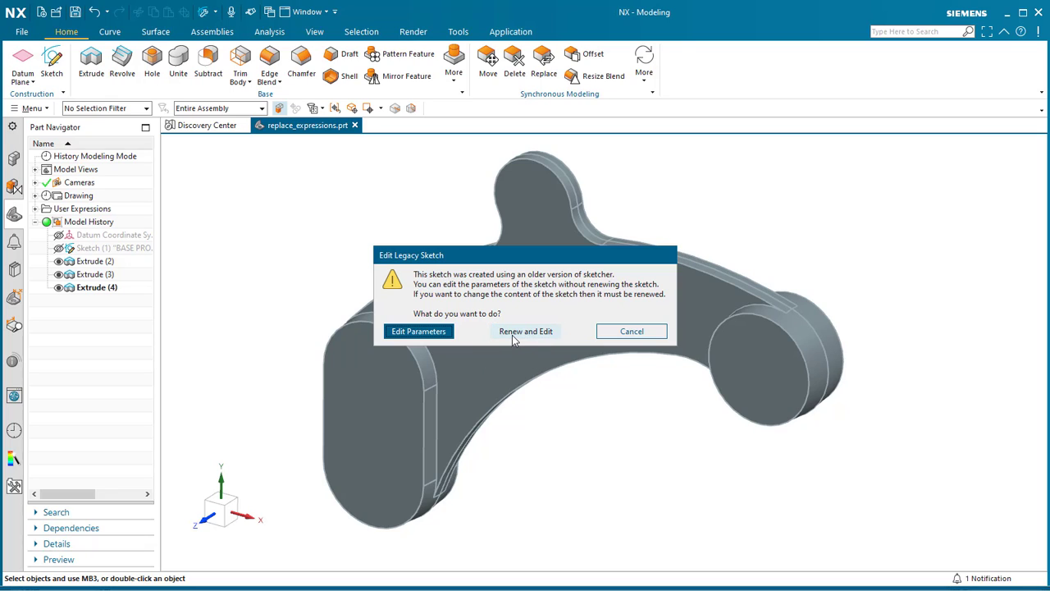
left_click(416, 331)
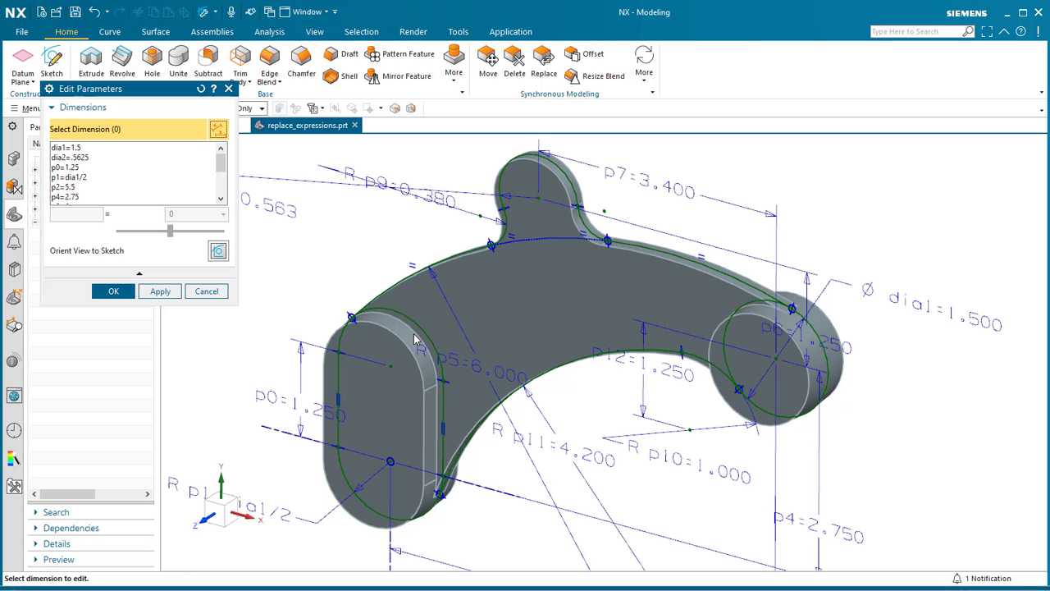
left_click(218, 250)
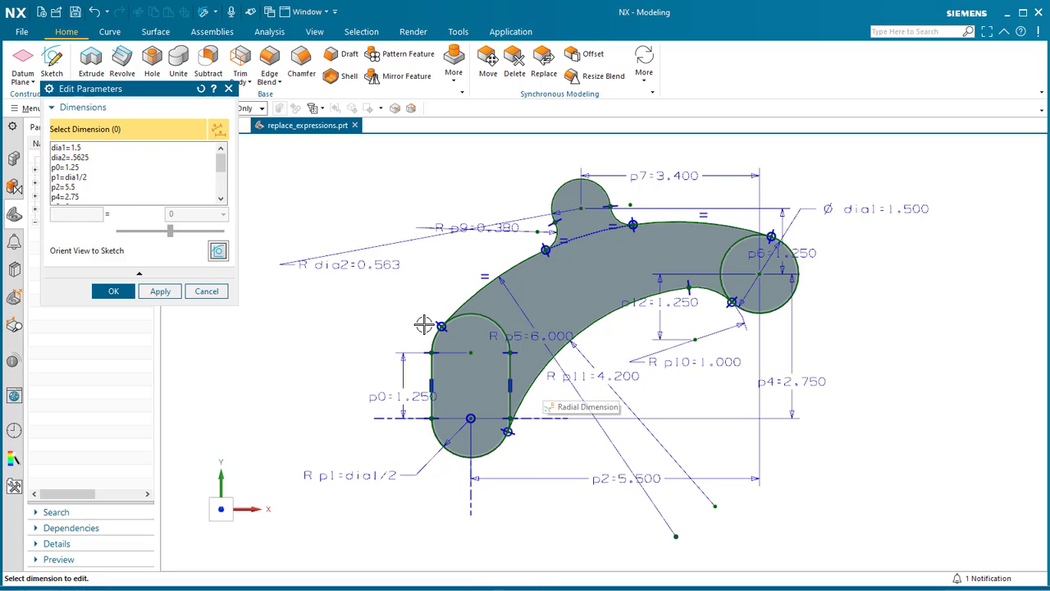
left_click(70, 187)
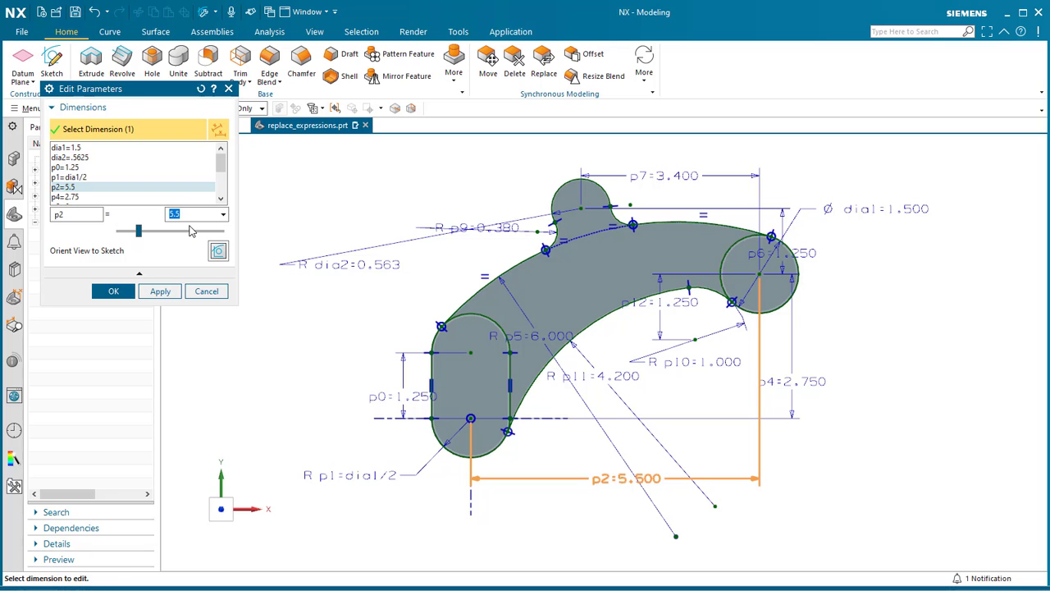
type("7")
left_click(175, 292)
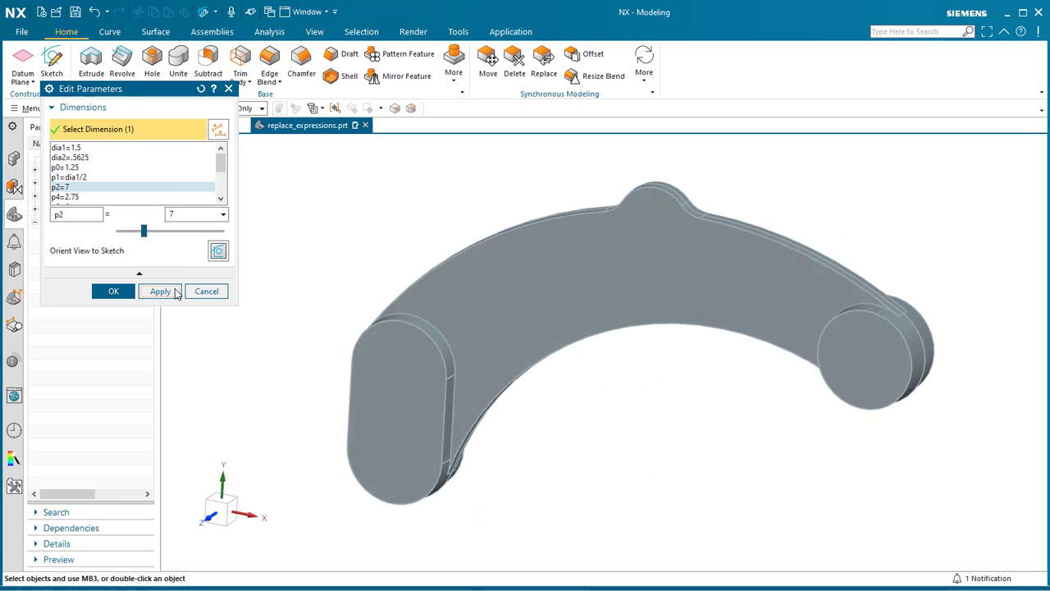
left_click(219, 253)
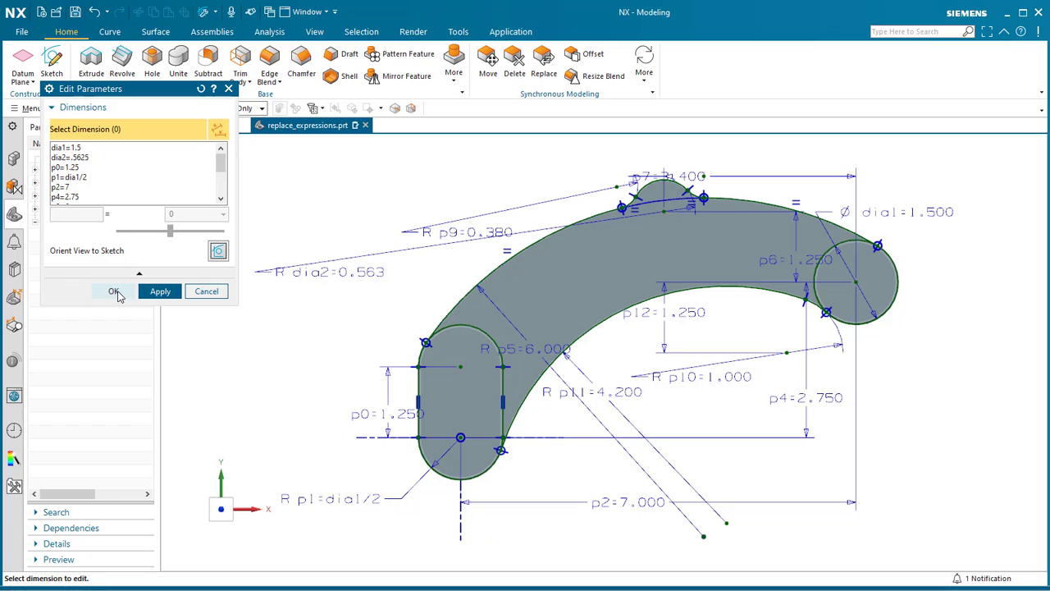
left_click(114, 292)
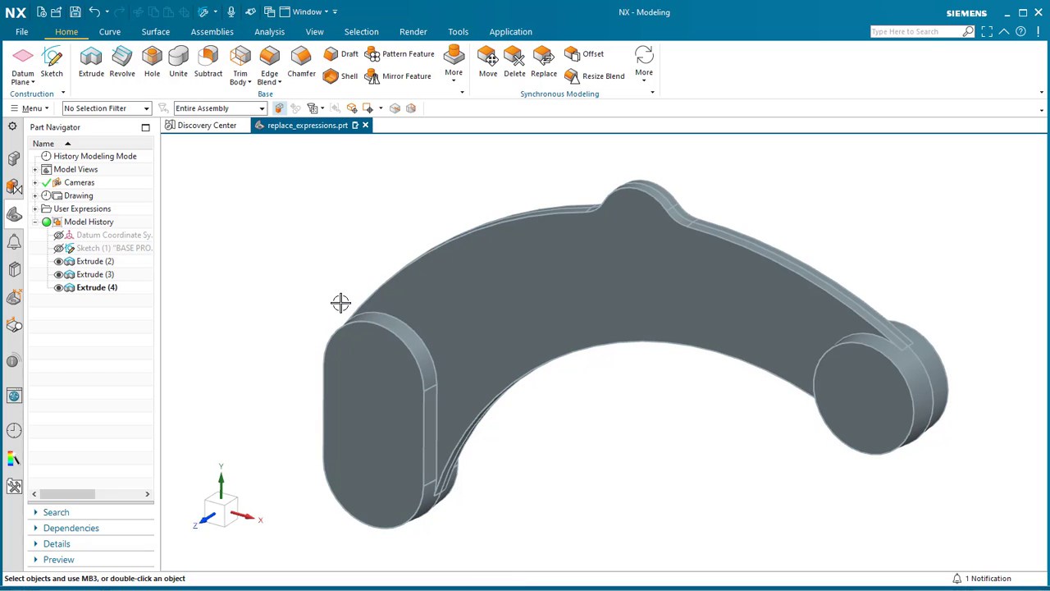
- Renew the legacy BASE PROFILE sketch and open it for editing
double_click(88, 248)
left_click(523, 335)
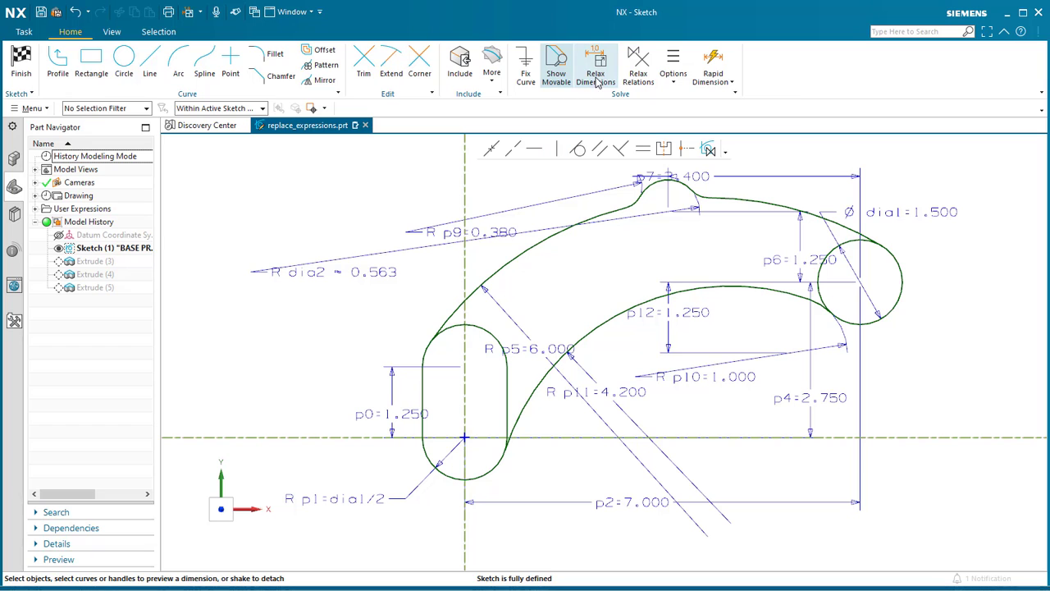
- With Relax Dimensions on, move the arm's end circle to about 6.756 horizontally and 2.878 vertically from the origin, and turn Relax Dimensions off
scroll(564, 433, "up", 1)
scroll(386, 432, "down", 4)
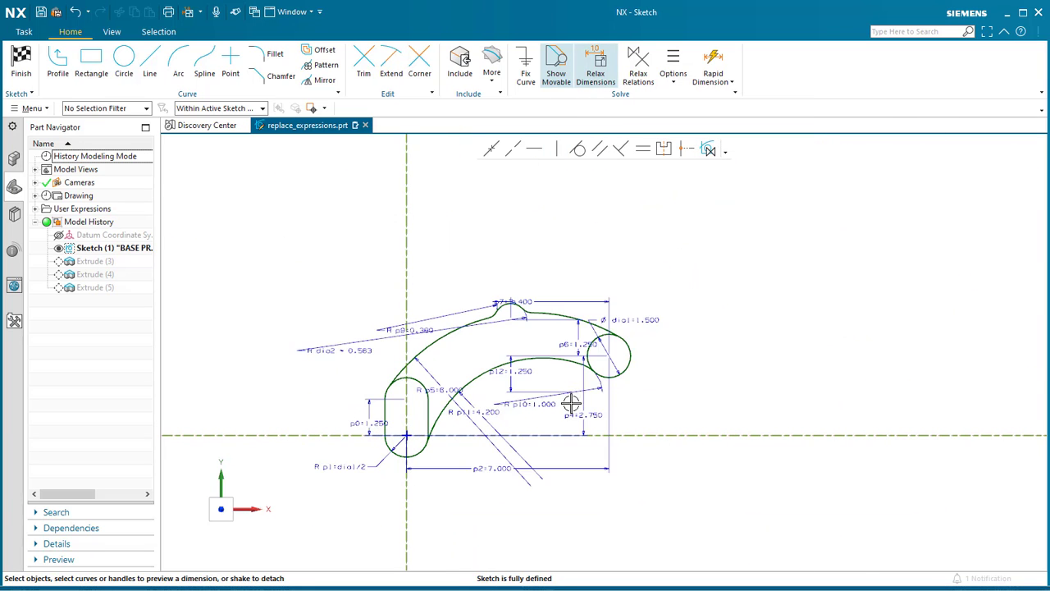
scroll(619, 390, "up", 2)
scroll(623, 365, "up", 1)
left_click(632, 352)
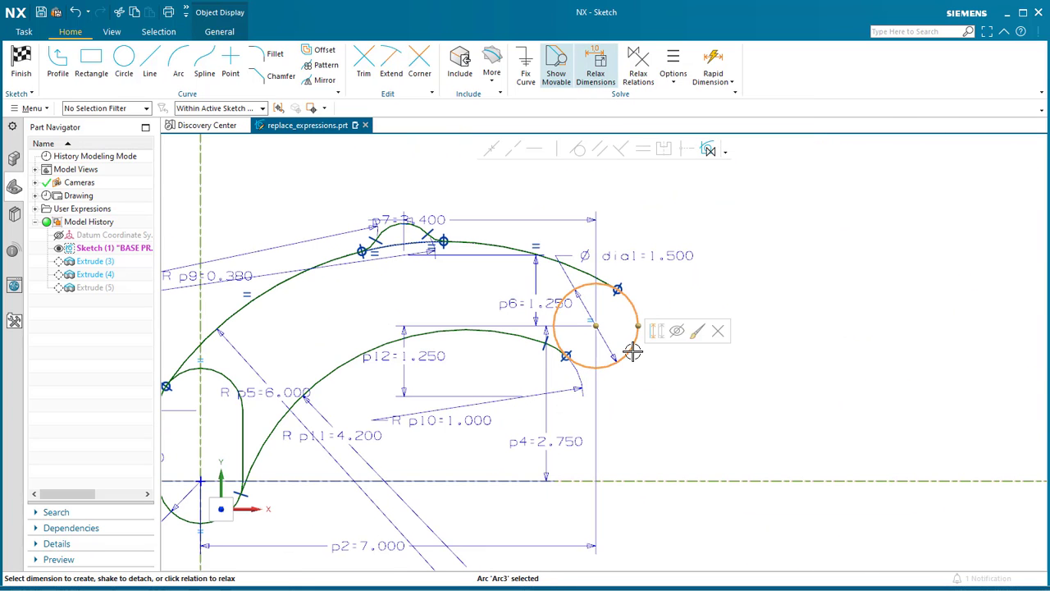
mouse_move(632, 352)
left_mouse_down()
mouse_move(661, 300)
mouse_move(658, 361)
mouse_move(605, 377)
mouse_move(612, 339)
mouse_move(629, 323)
mouse_move(600, 346)
mouse_move(618, 345)
left_mouse_up()
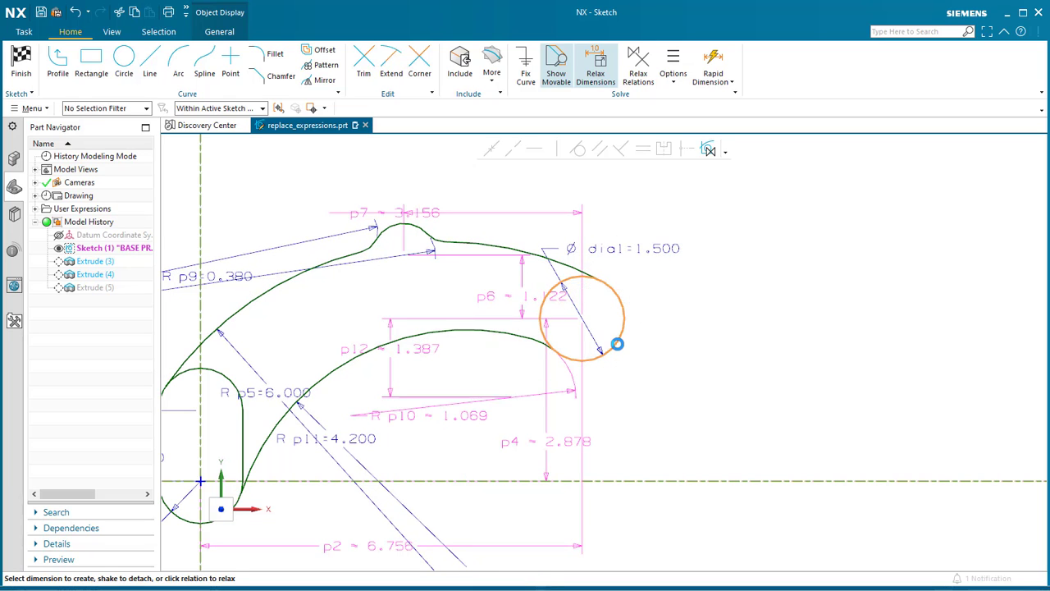
scroll(704, 402, "up", 1)
scroll(703, 403, "down", 2)
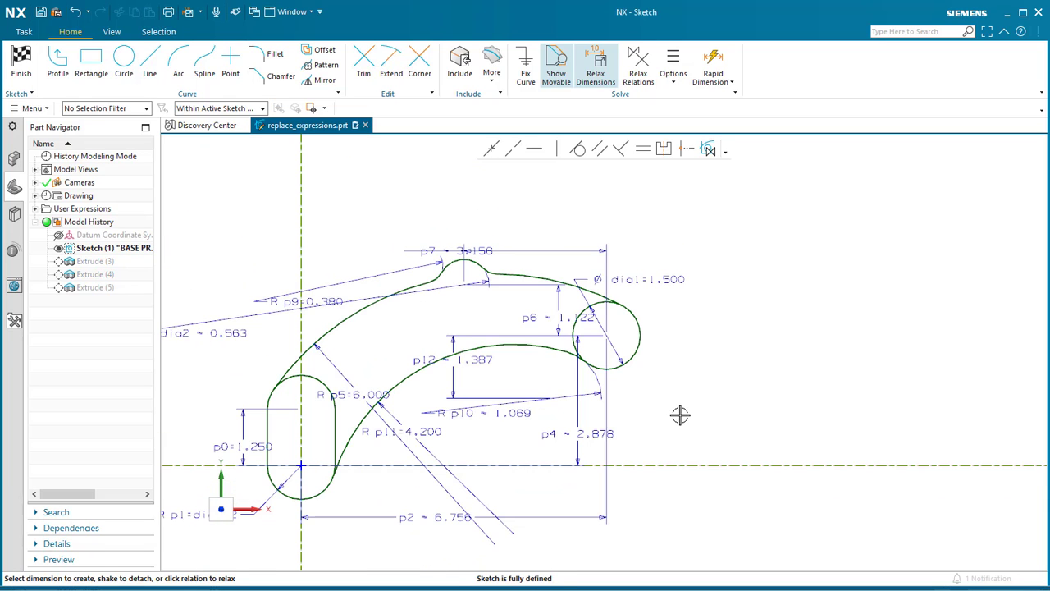
middle_click_drag(680, 415, 708, 375, "shift")
left_click(605, 71)
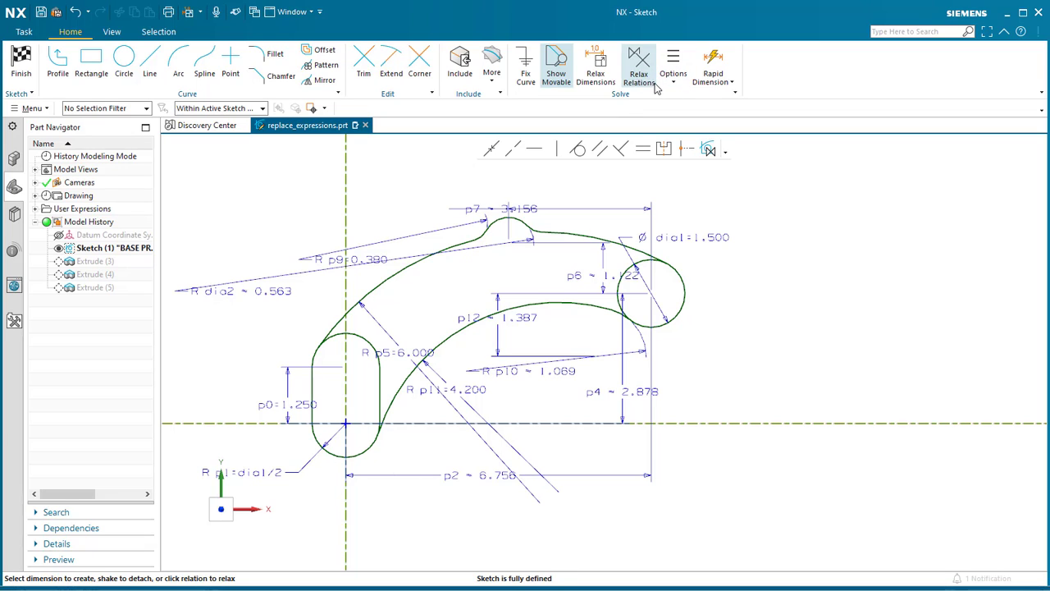
- With Relax Relations on, try moving the upper endpoint of the slot's right-hand line inward to taper the slot
left_click(638, 66)
left_click(380, 391)
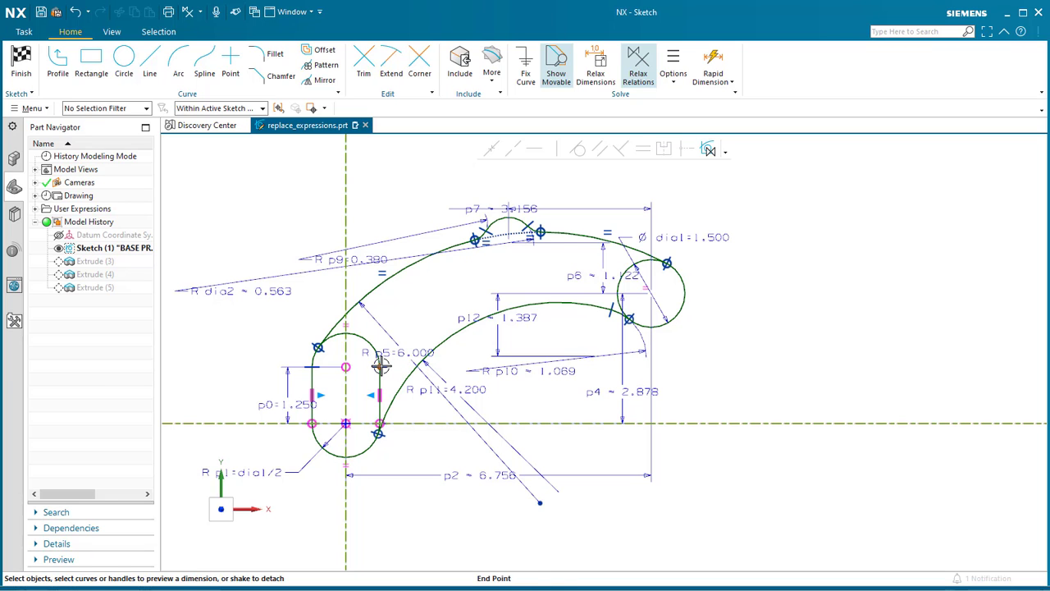
left_click_drag(385, 361, 373, 366)
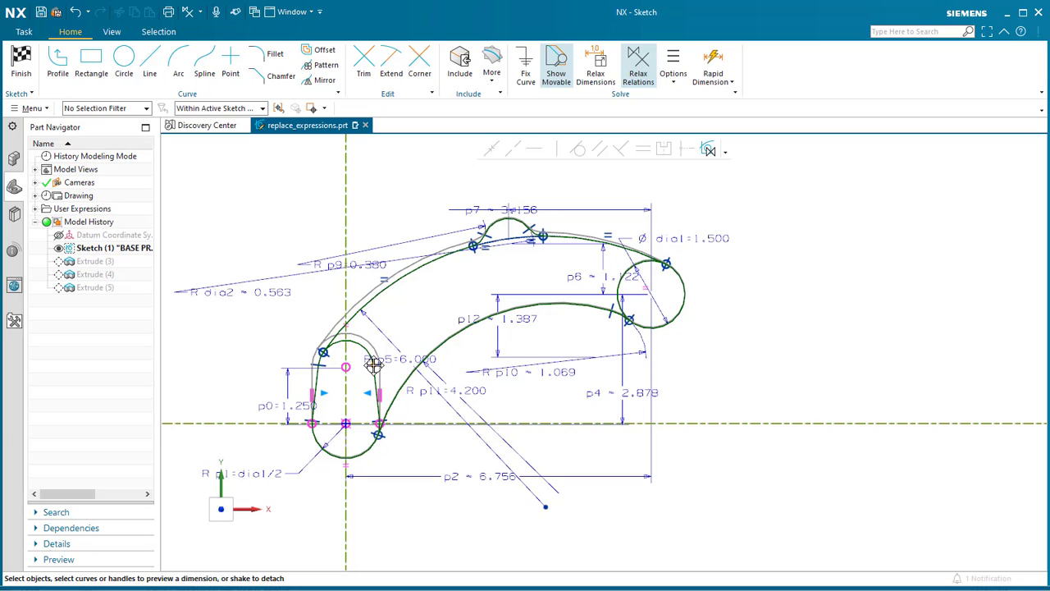
mouse_move(374, 366)
left_mouse_down()
mouse_move(374, 351)
mouse_move(374, 365)
mouse_move(293, 270)
left_mouse_up()
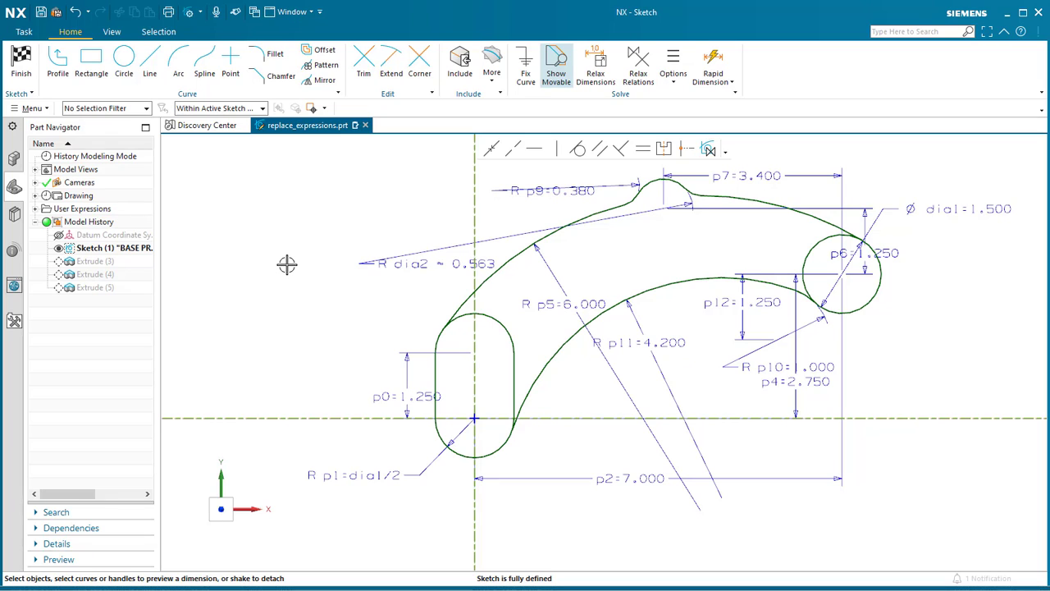
- Change the Movable Curves colour to golden yellow in the sketch preferences' part settings
left_click(32, 109)
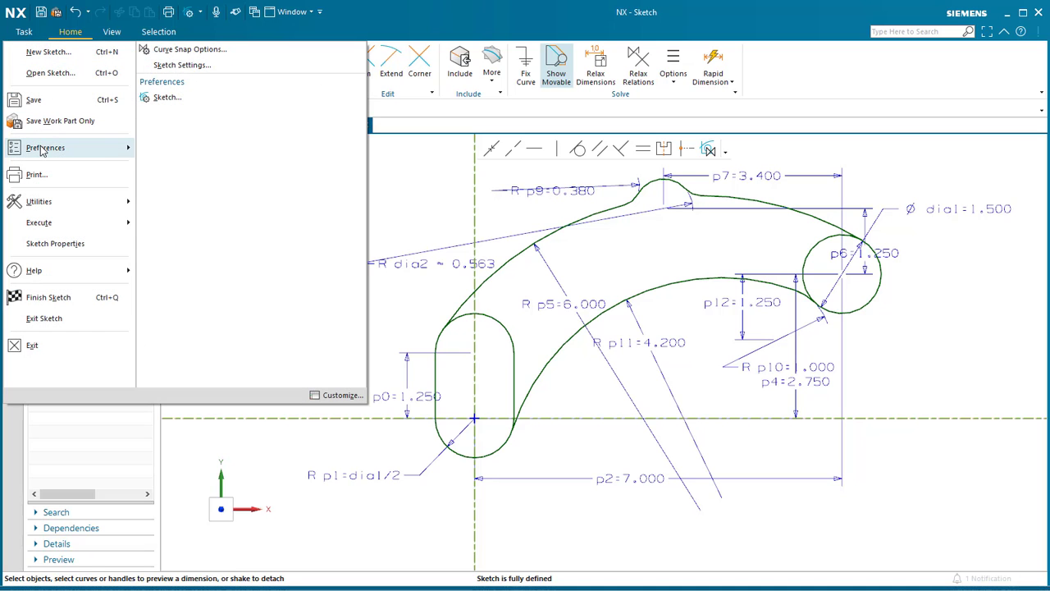
left_click(173, 64)
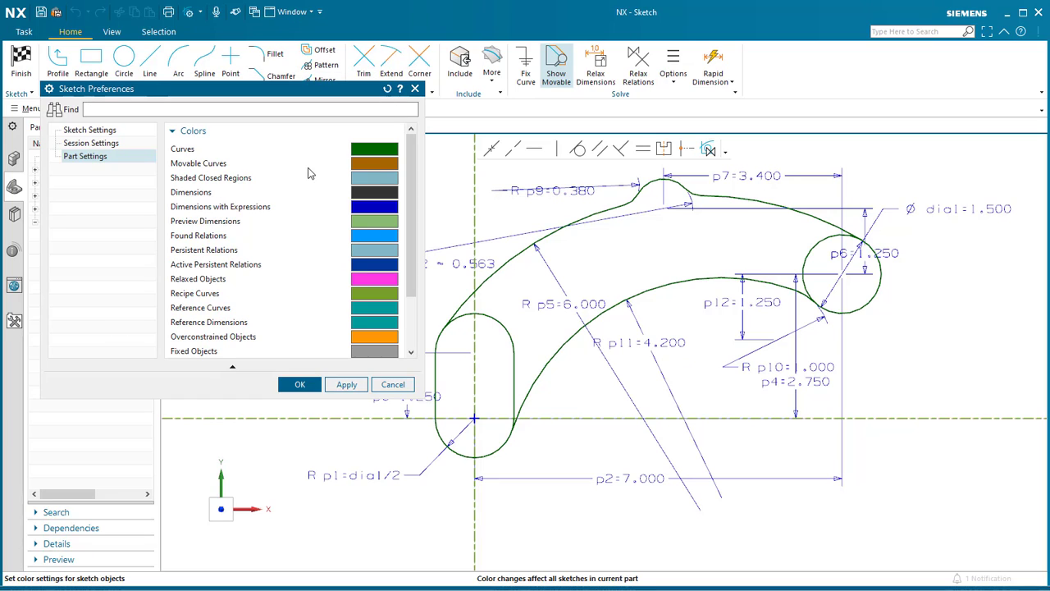
left_click(376, 167)
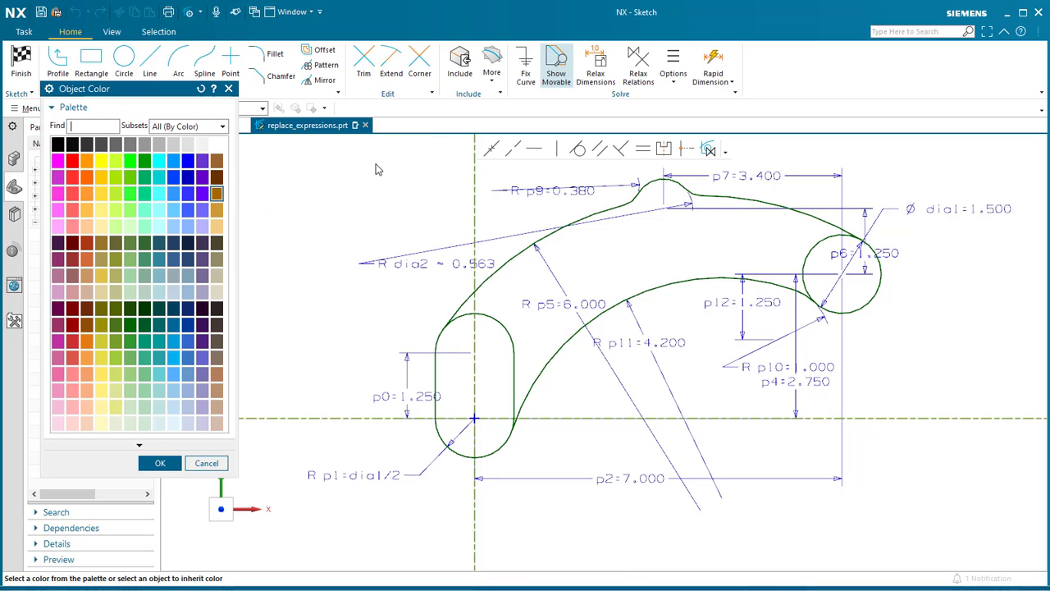
left_click(100, 178)
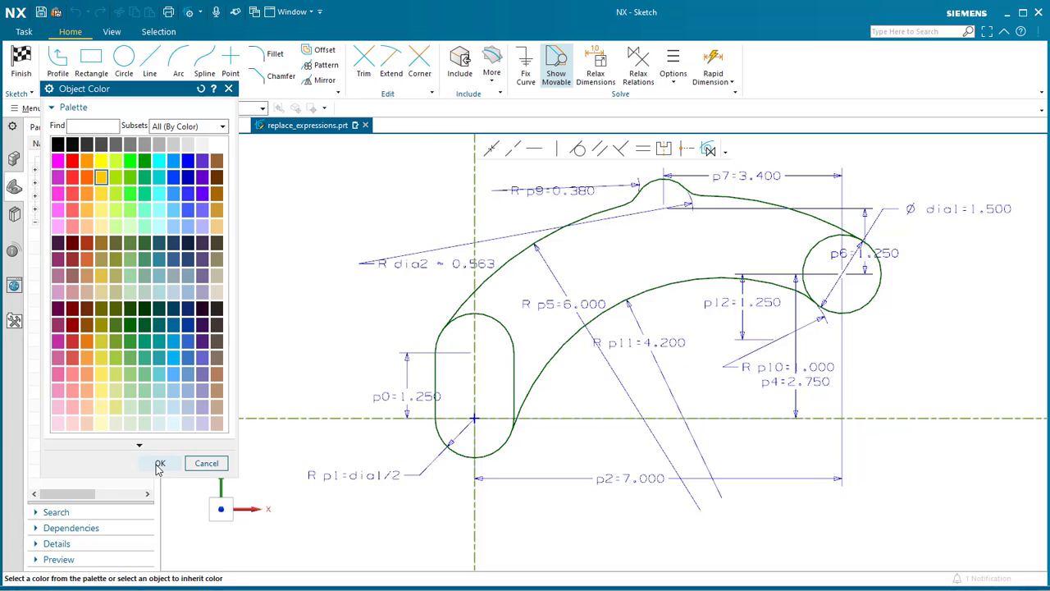
left_click(160, 463)
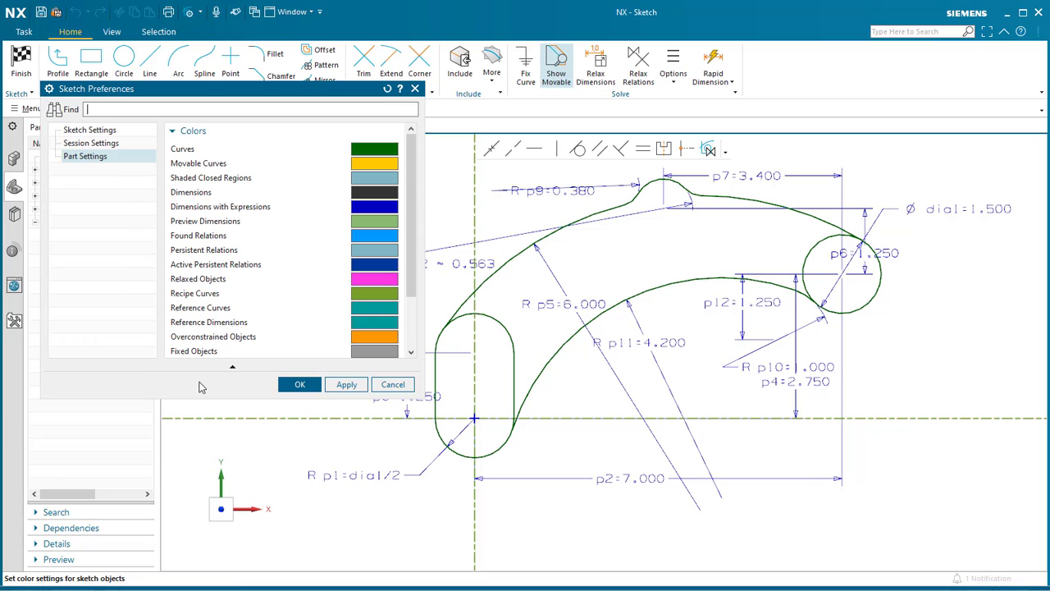
left_click(298, 387)
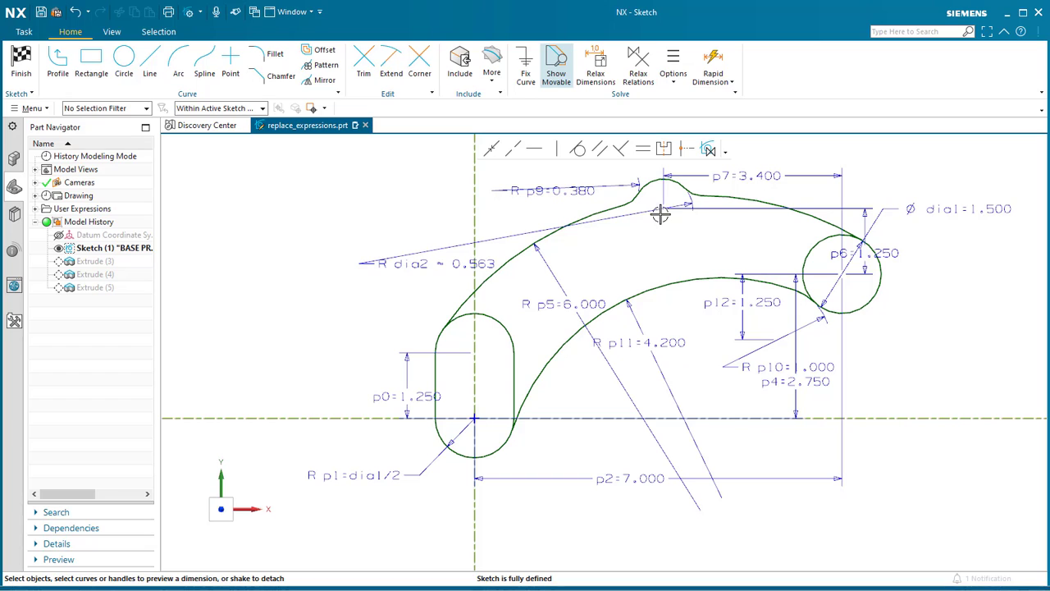
- With Relax Relations on, detach the slot's lower arc centre from the sketch origin and shift the whole profile slightly upward
left_click(645, 85)
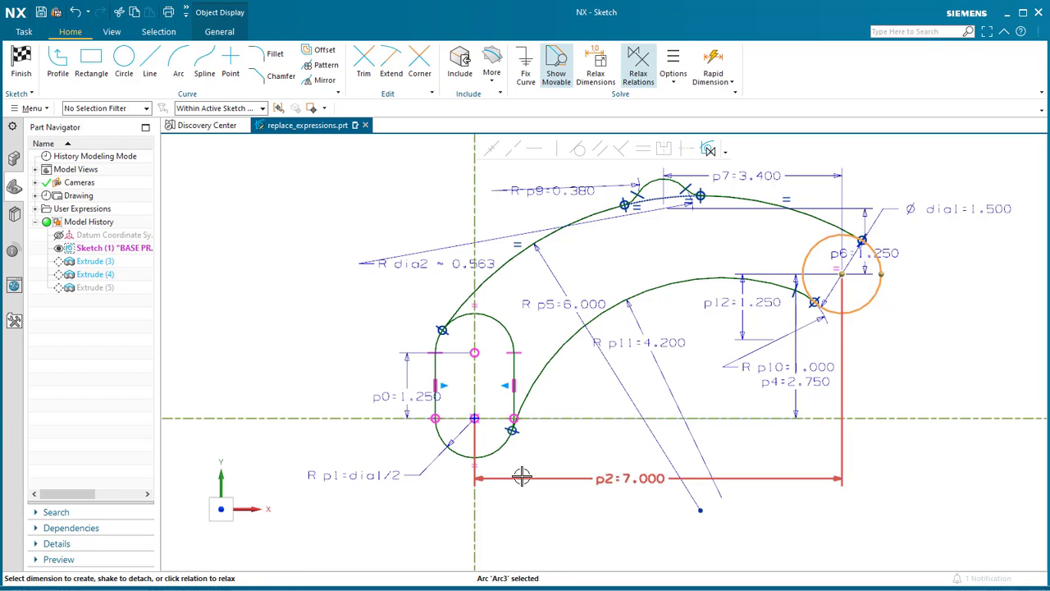
left_click(476, 419)
left_click(475, 418)
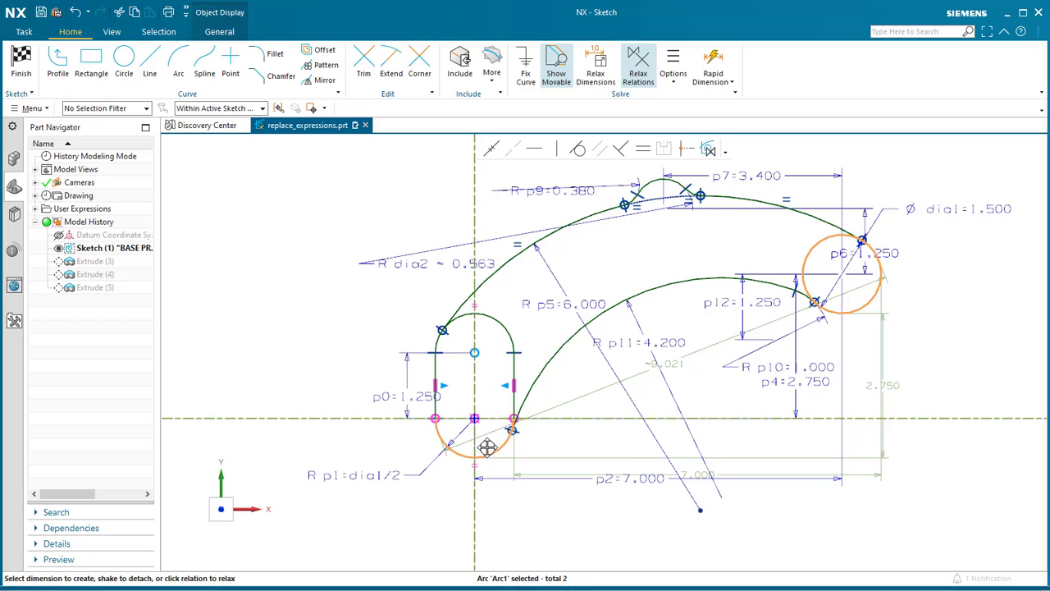
mouse_move(486, 455)
left_mouse_down()
mouse_move(492, 436)
mouse_move(539, 447)
left_mouse_up()
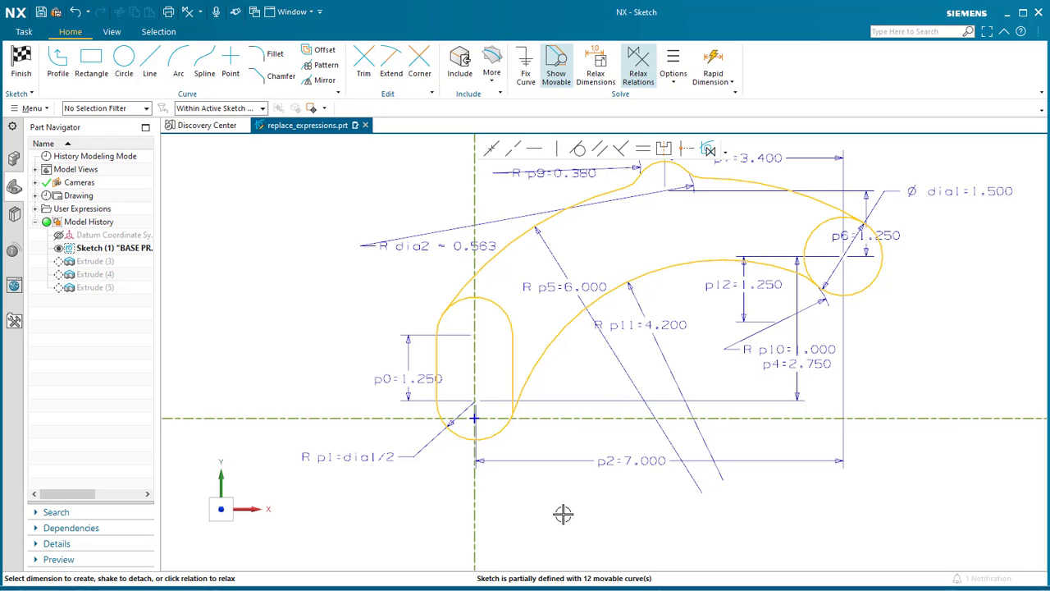
- Undo the upward shift of the whole profile and finish editing the sketch
key("ctrl+z")
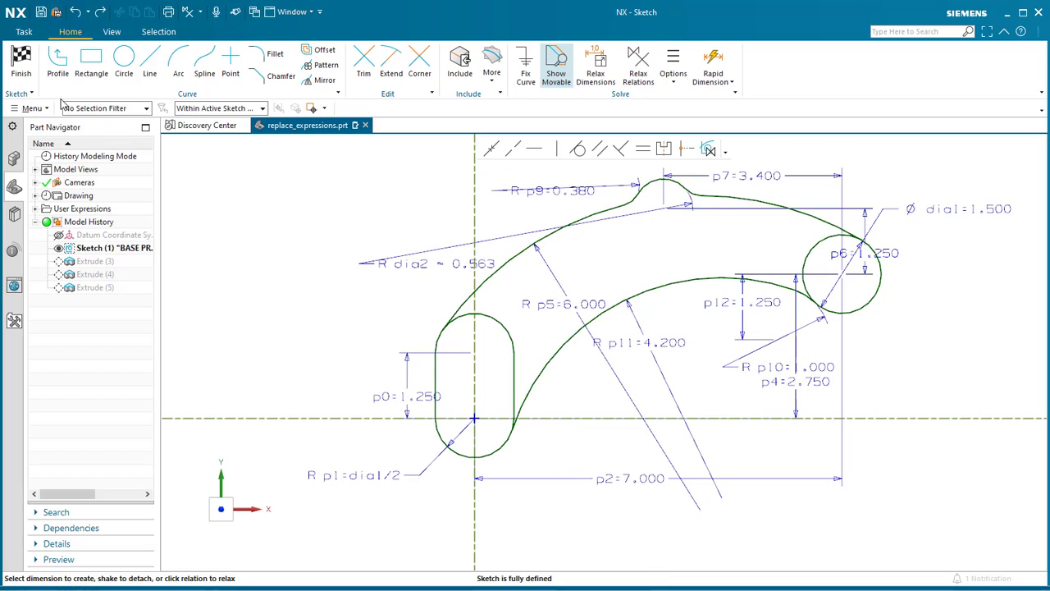
left_click(20, 62)
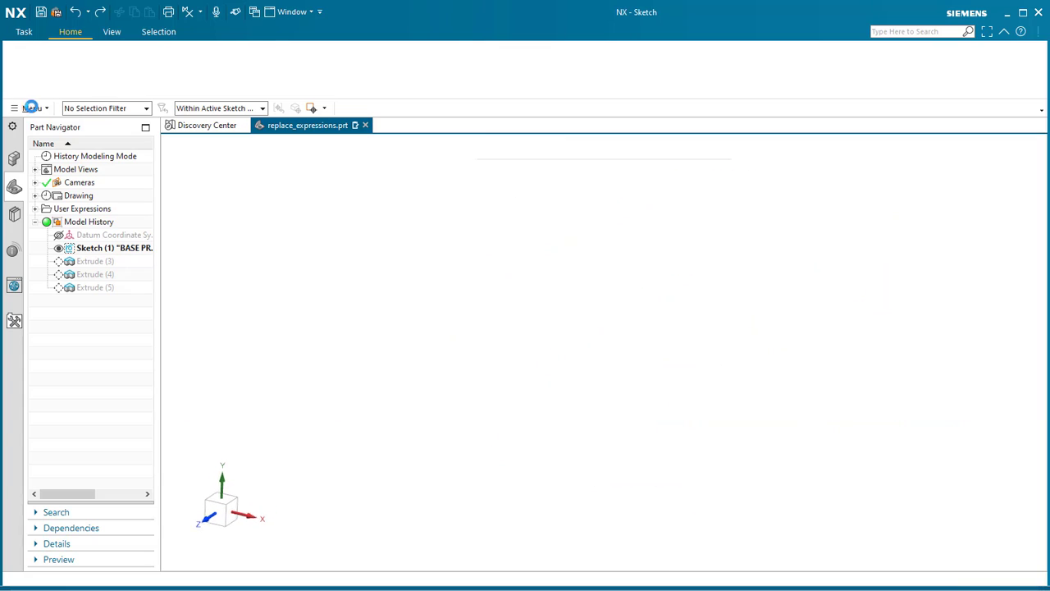
- Create a new model part from the default template and start a sketch on its Top plane
left_click(21, 31)
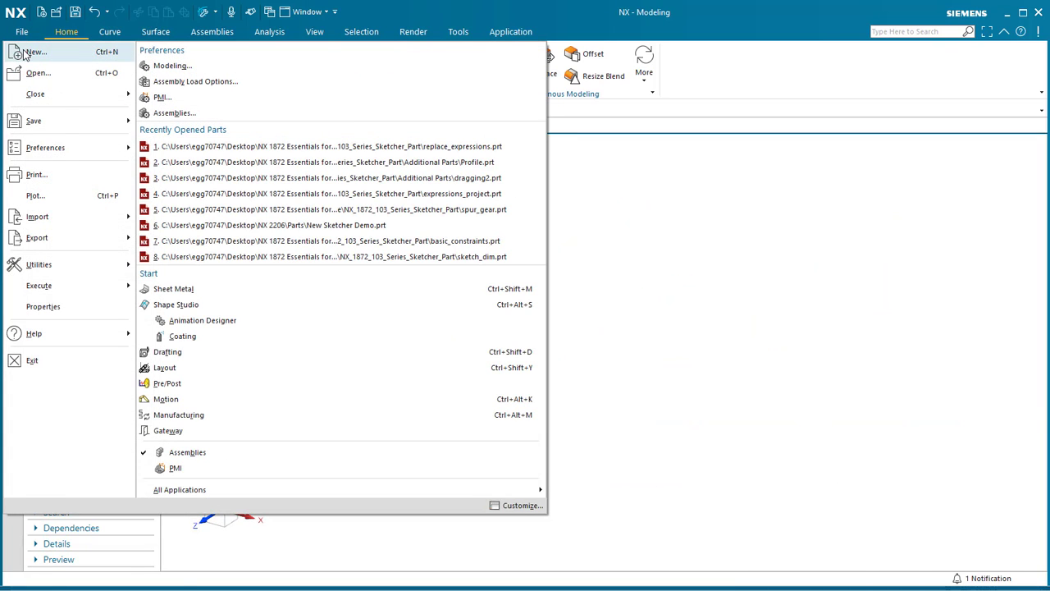
left_click(27, 54)
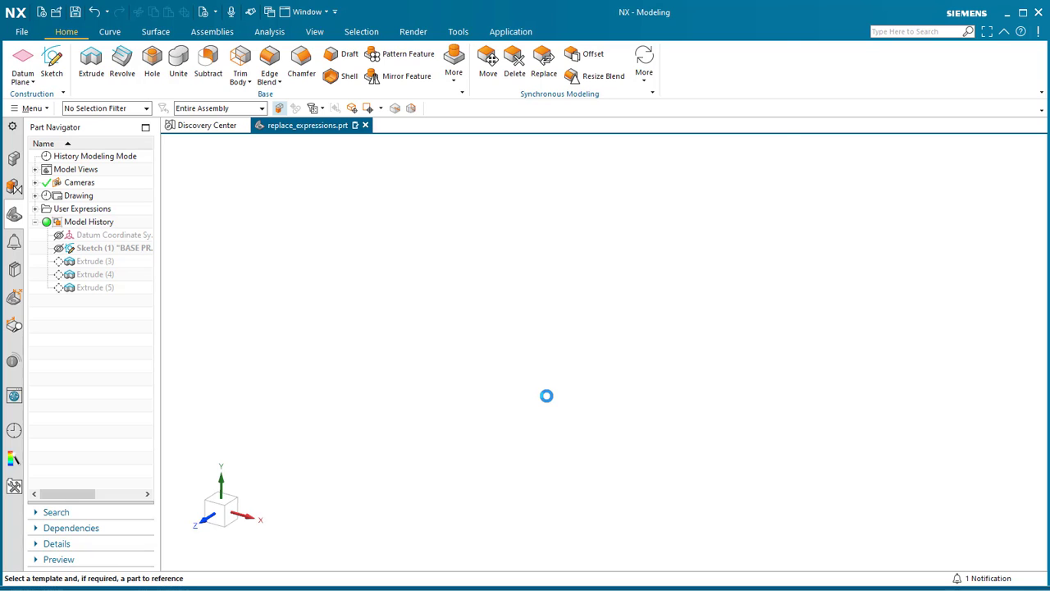
left_click(712, 454)
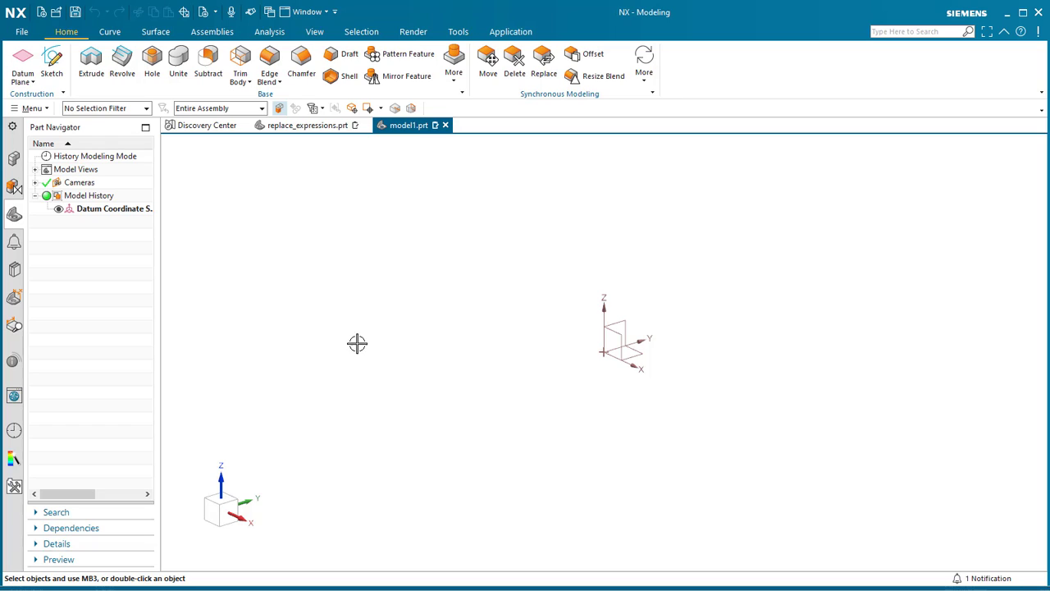
left_click(53, 68)
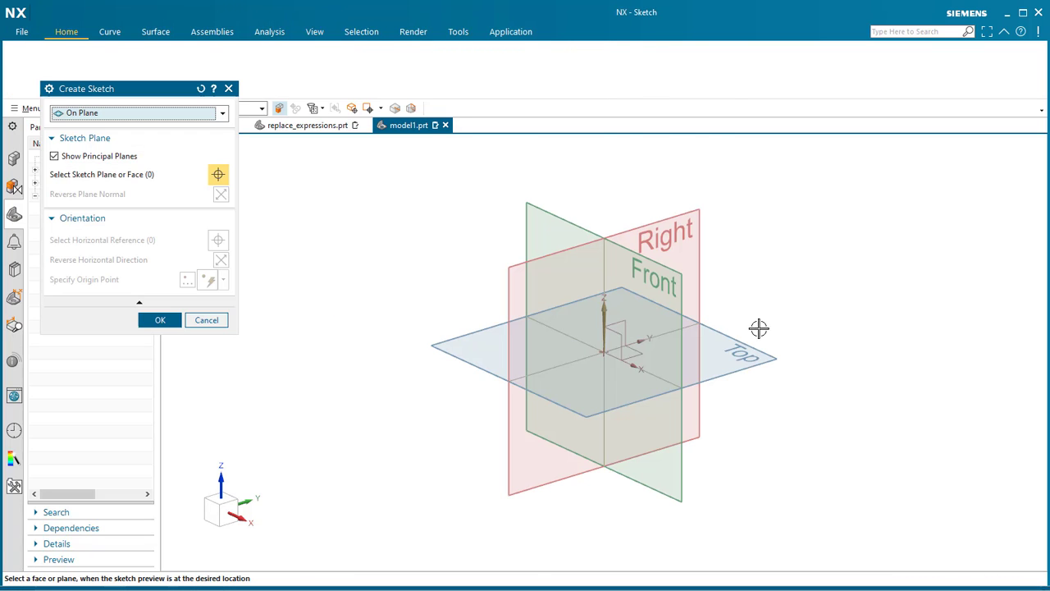
left_click(752, 351)
middle_click(354, 342)
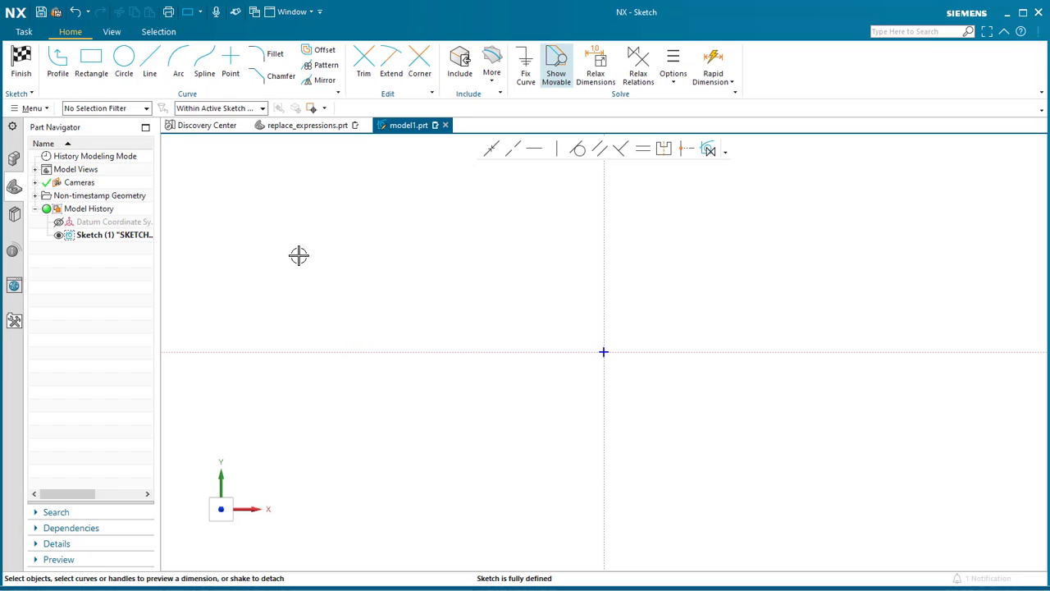
- Sketch a circle about 520 in diameter centred on the sketch origin
left_click(127, 65)
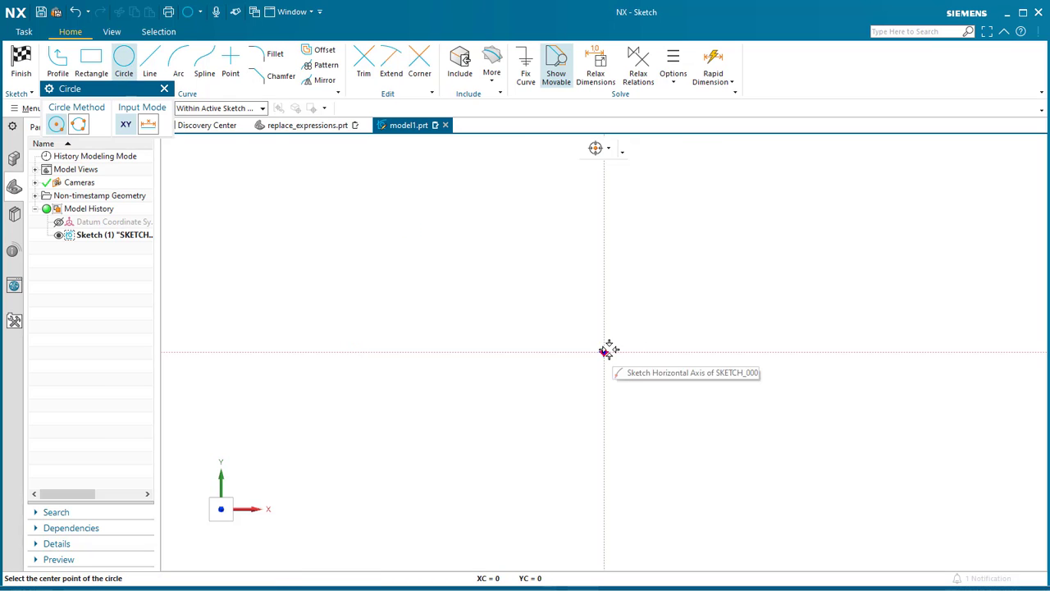
left_click(604, 351)
left_click(701, 257)
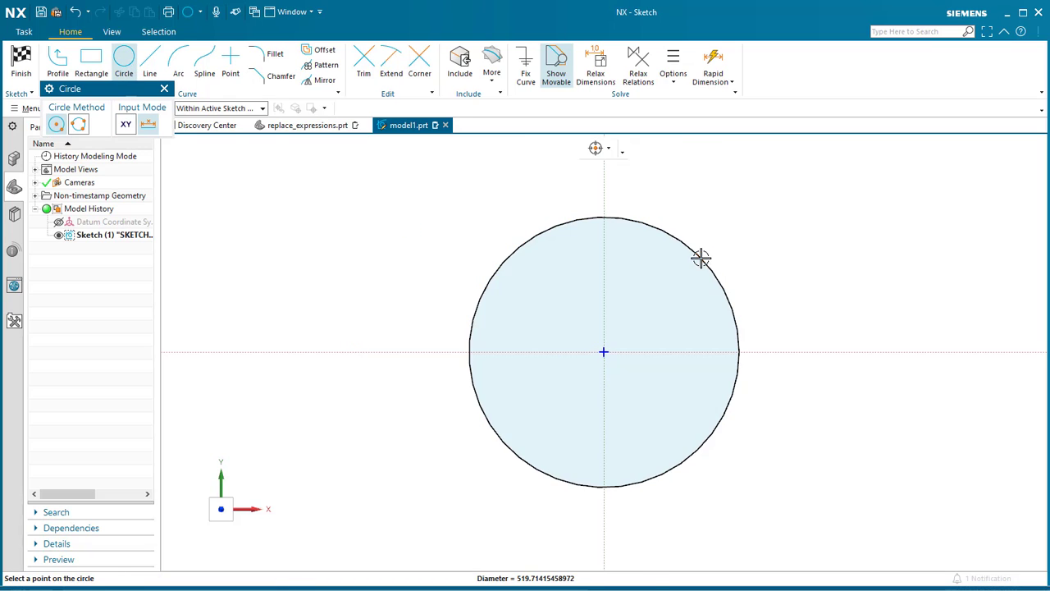
- Sketch a small rectangle in the large circle's upper-left area and a circle about 40 in diameter just below and left of it
left_click(92, 69)
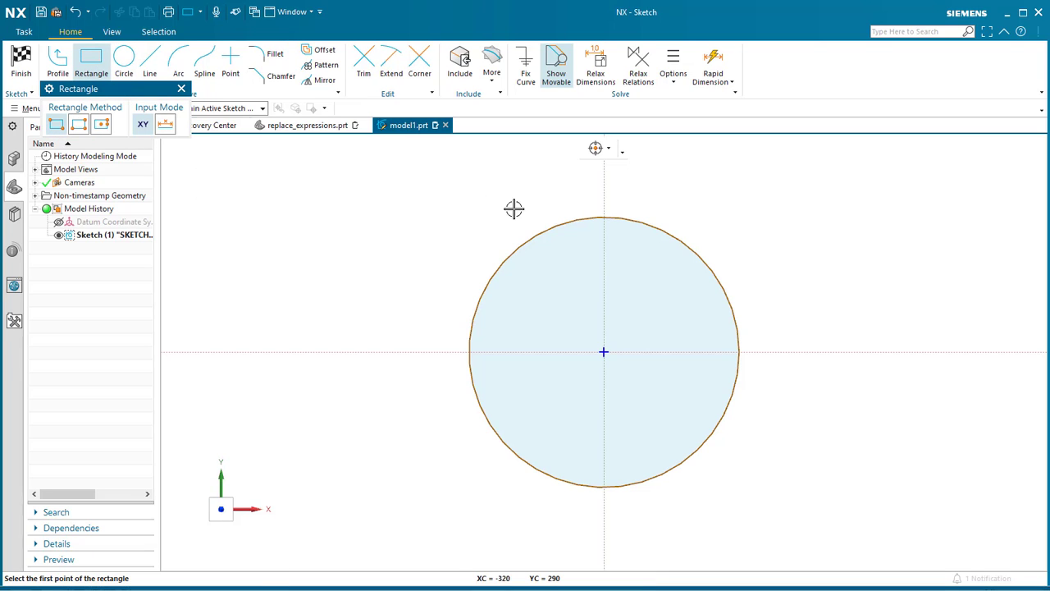
left_click(548, 249)
left_click(572, 268)
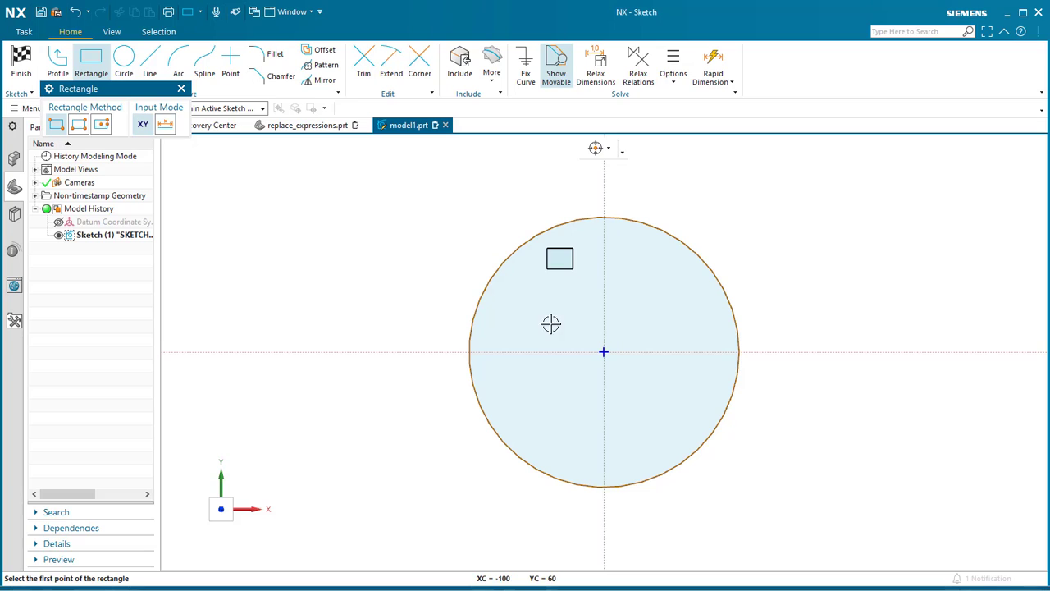
left_click(124, 59)
left_click(526, 279)
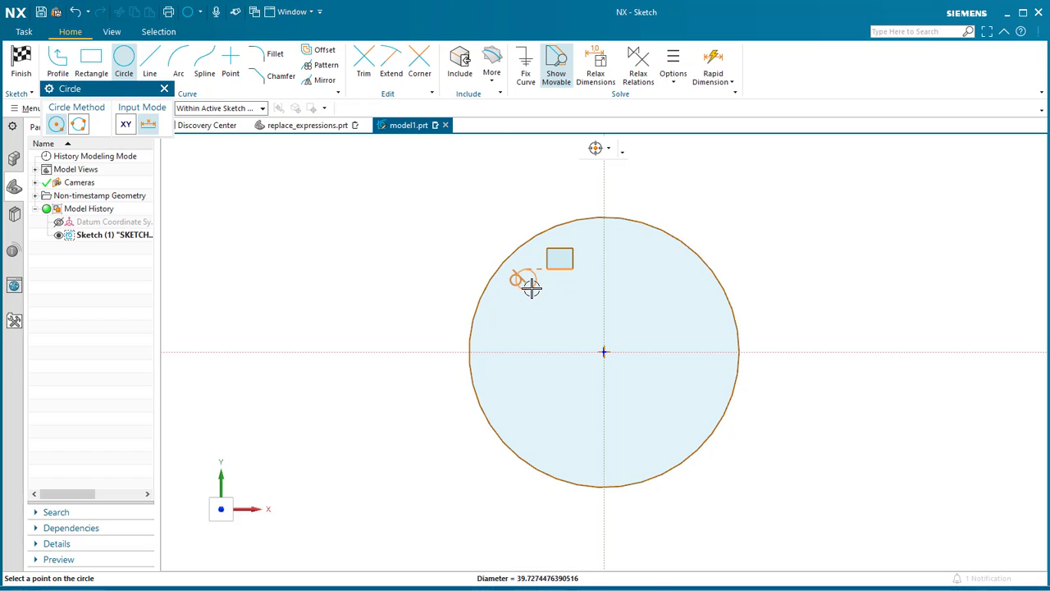
left_click(531, 287)
key("Escape")
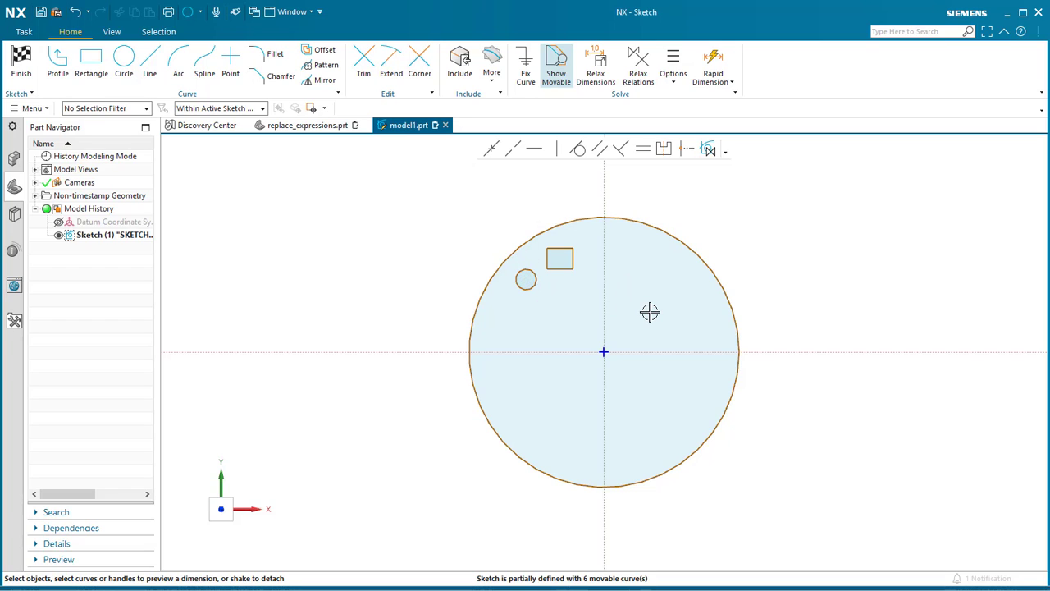
- Show the centre of rotation and rotate the small rectangle and small circle together counterclockwise about the sketch origin
left_click(675, 82)
left_click(696, 129)
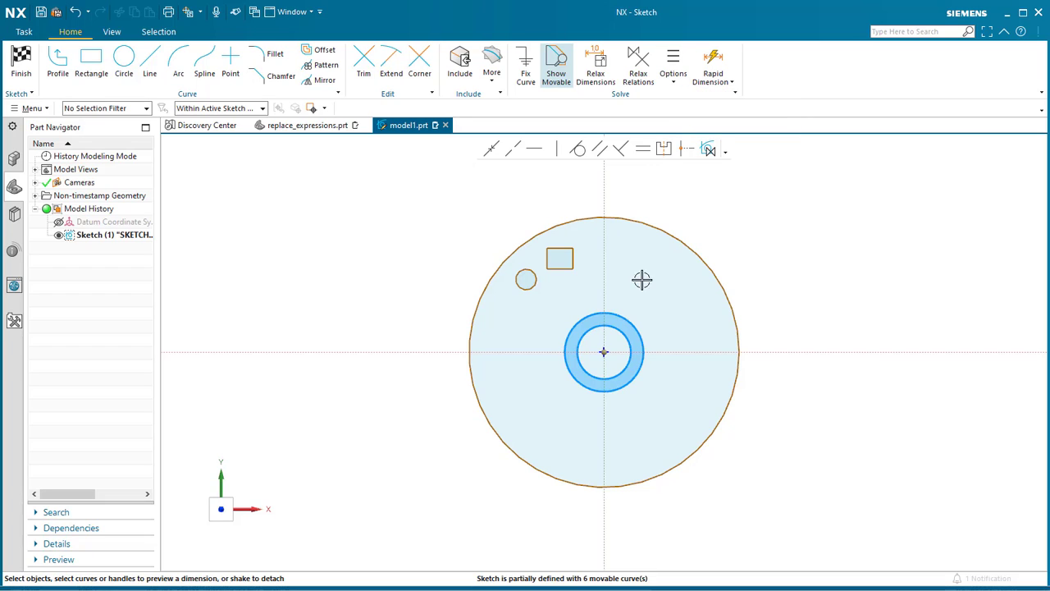
left_click_drag(498, 232, 586, 298)
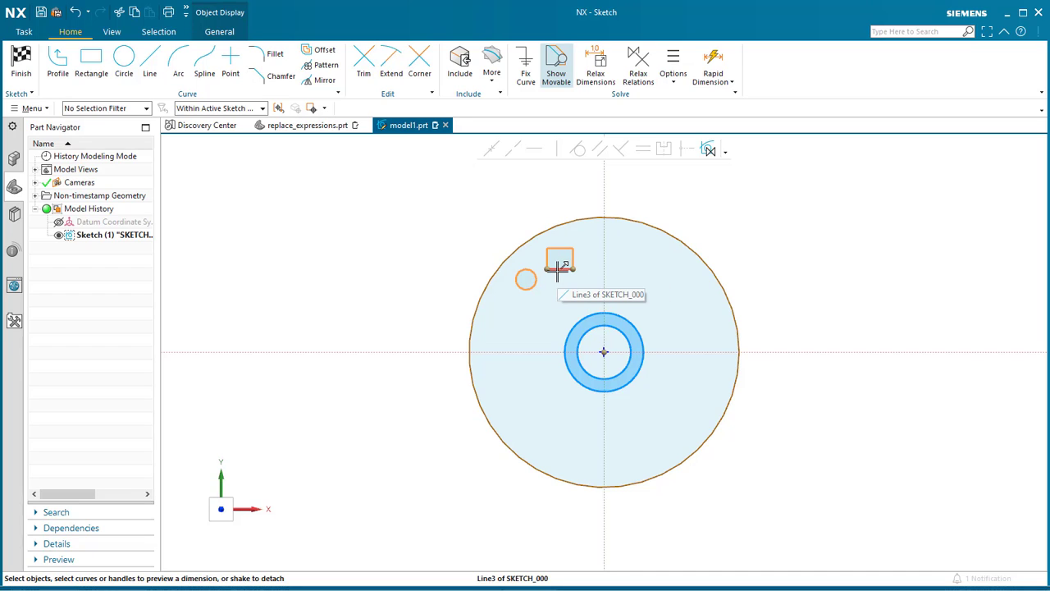
mouse_move(557, 266)
left_mouse_down()
mouse_move(600, 248)
mouse_move(659, 286)
mouse_move(677, 375)
mouse_move(659, 412)
mouse_move(582, 421)
mouse_move(534, 321)
mouse_move(619, 290)
mouse_move(655, 394)
mouse_move(560, 370)
mouse_move(567, 290)
mouse_move(557, 316)
left_mouse_up()
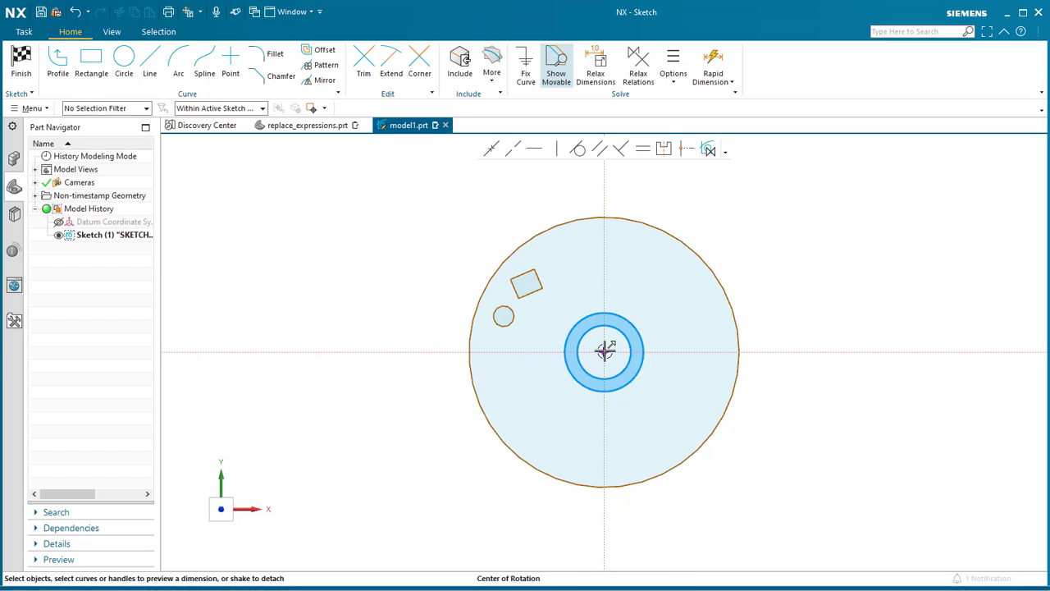
- Move the centre of rotation onto the horizontal axis left of the large circle and rotate the two small shapes slightly about it
mouse_move(584, 354)
left_mouse_down()
mouse_move(469, 380)
mouse_move(301, 391)
mouse_move(301, 352)
left_mouse_up()
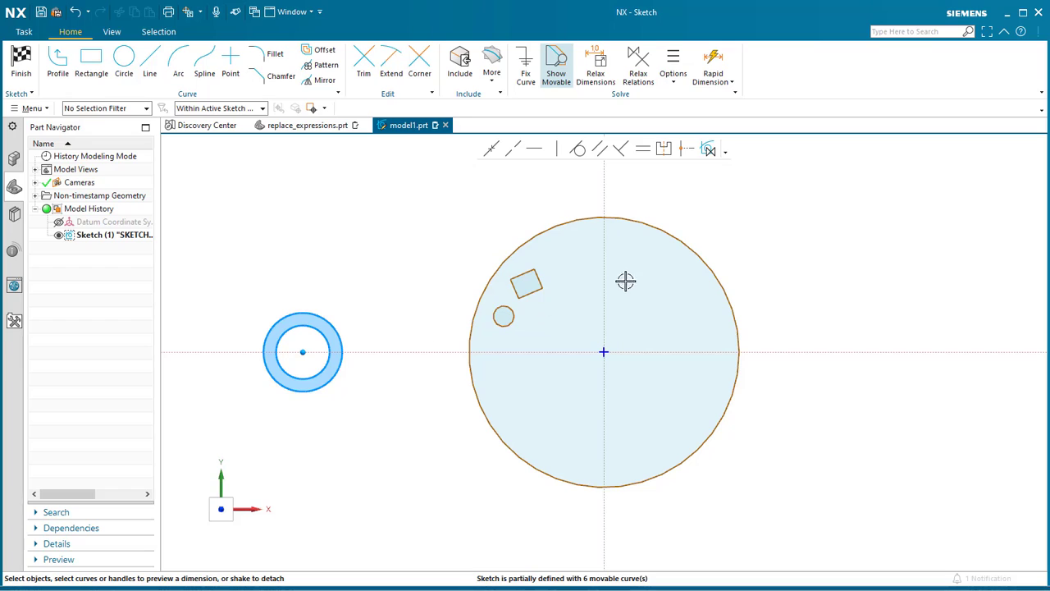
mouse_move(466, 247)
left_mouse_down()
mouse_move(509, 304)
mouse_move(561, 344)
left_mouse_up()
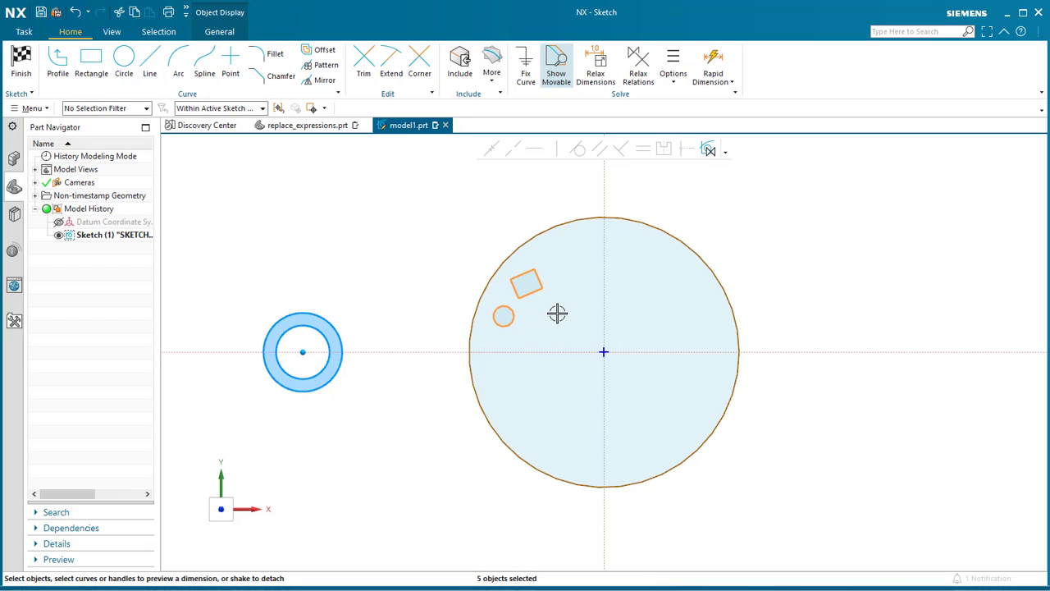
left_click_drag(538, 289, 590, 265)
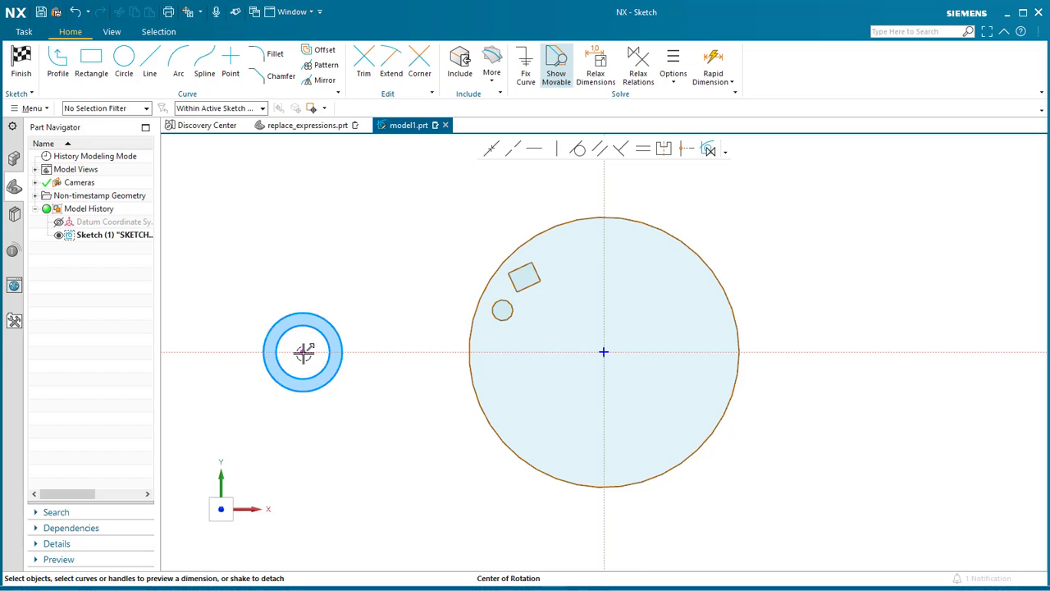
- Return the centre of rotation to the sketch origin and rotate the small rectangle and small circle about it
left_click_drag(303, 352, 597, 354)
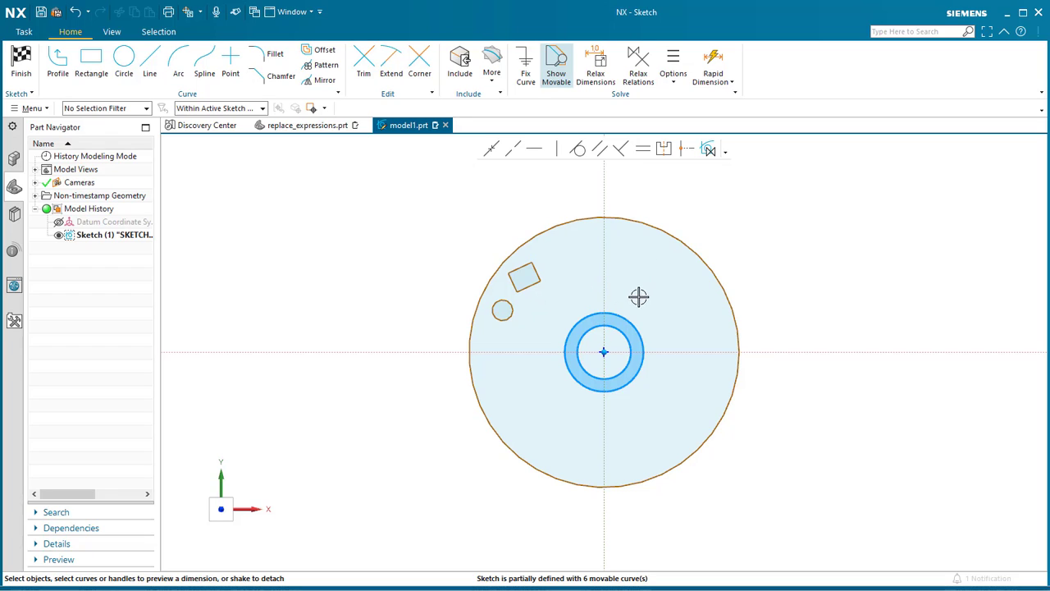
left_click_drag(468, 255, 557, 326)
mouse_move(534, 284)
left_mouse_down()
mouse_move(629, 259)
mouse_move(684, 370)
mouse_move(675, 417)
left_mouse_up()
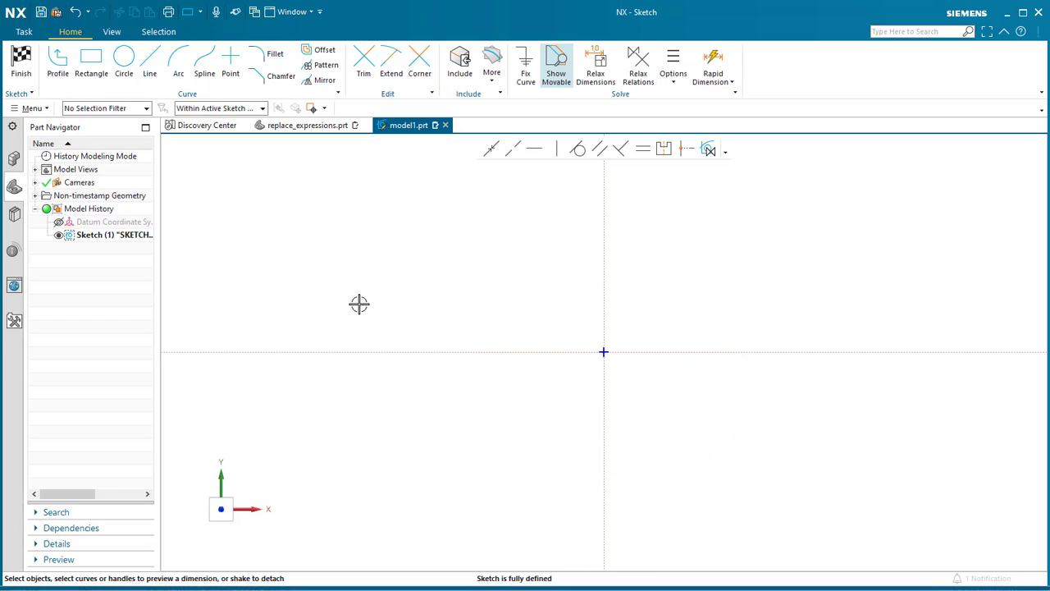
- Sketch a rectangle from its centre at the sketch origin, about 564 wide and 466 high
left_click(100, 76)
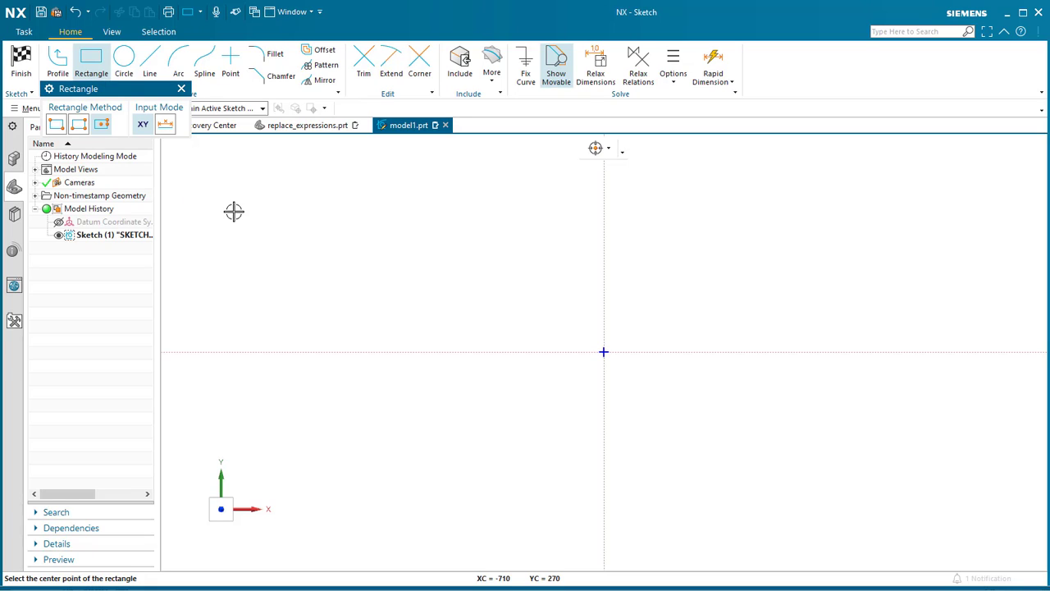
left_click(604, 353)
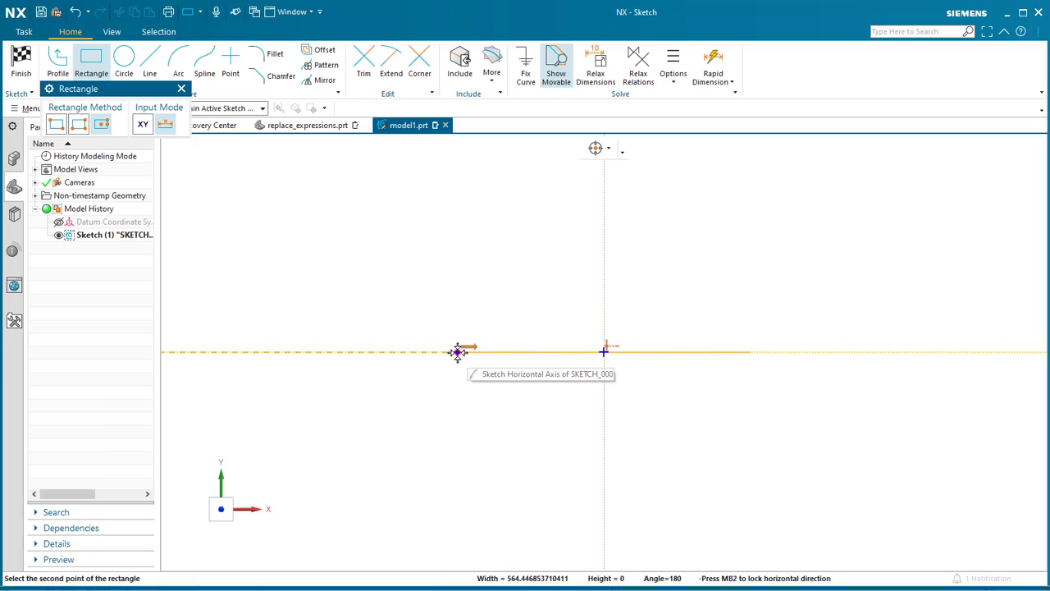
left_click(456, 231)
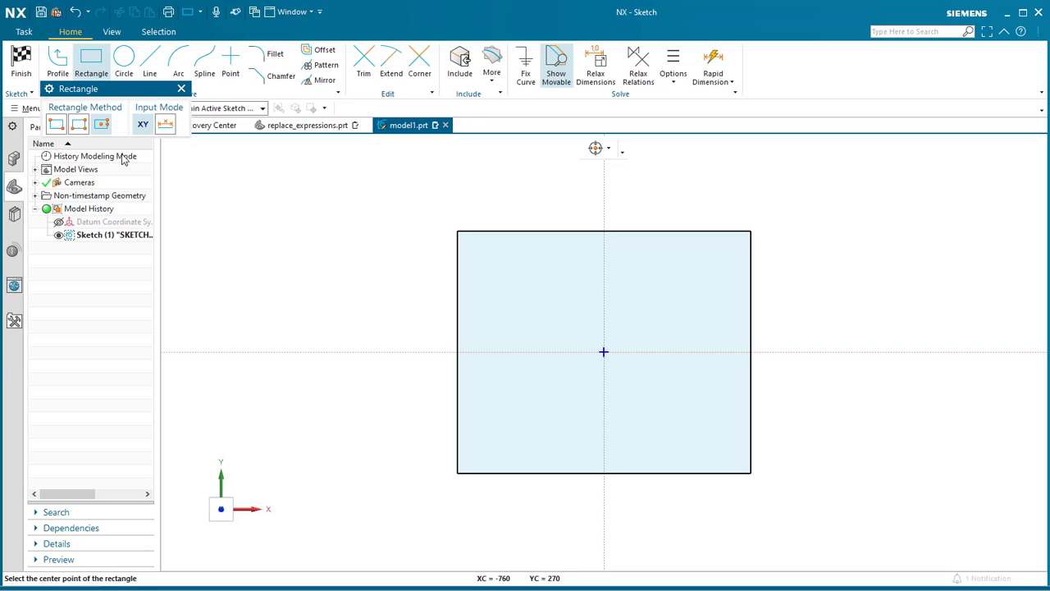
- Sketch four circles of diameter 50 inside the rectangle, one towards each corner, with their centres aligned in rows and columns
left_click(124, 59)
left_click(527, 294)
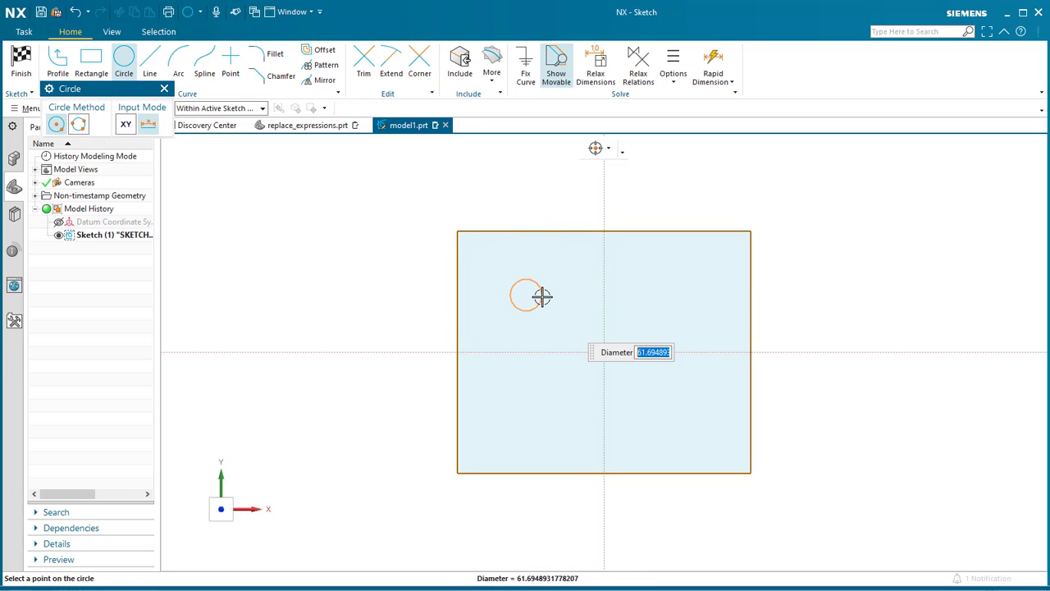
key("Return")
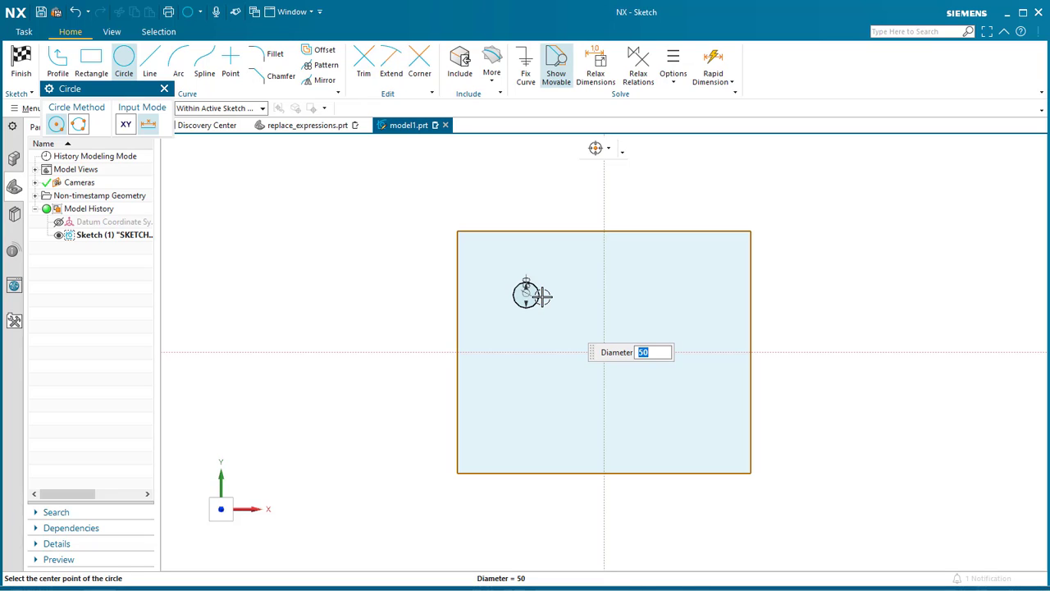
left_click(685, 294)
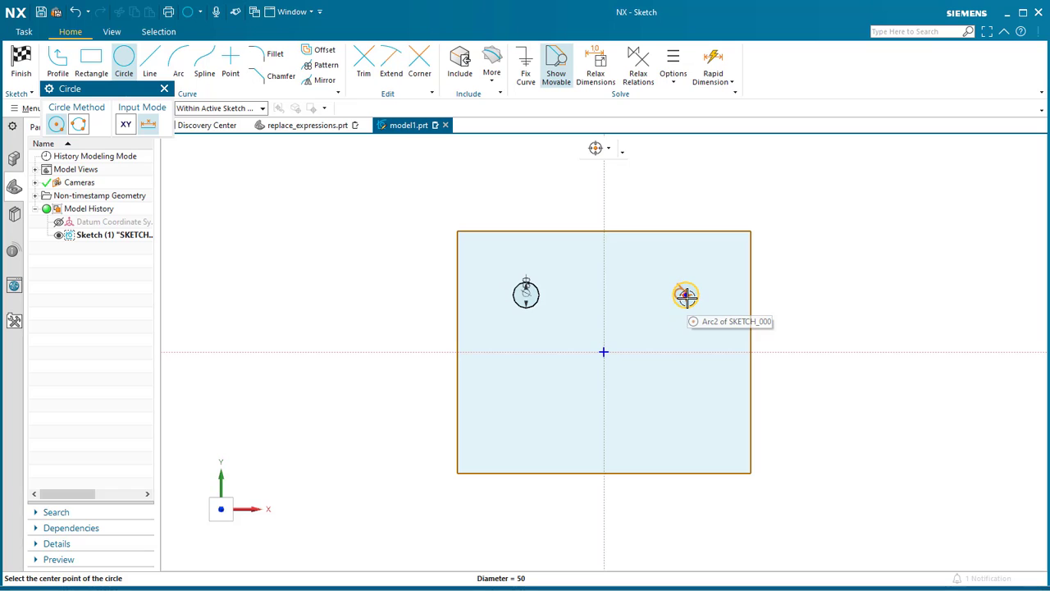
left_click(686, 407)
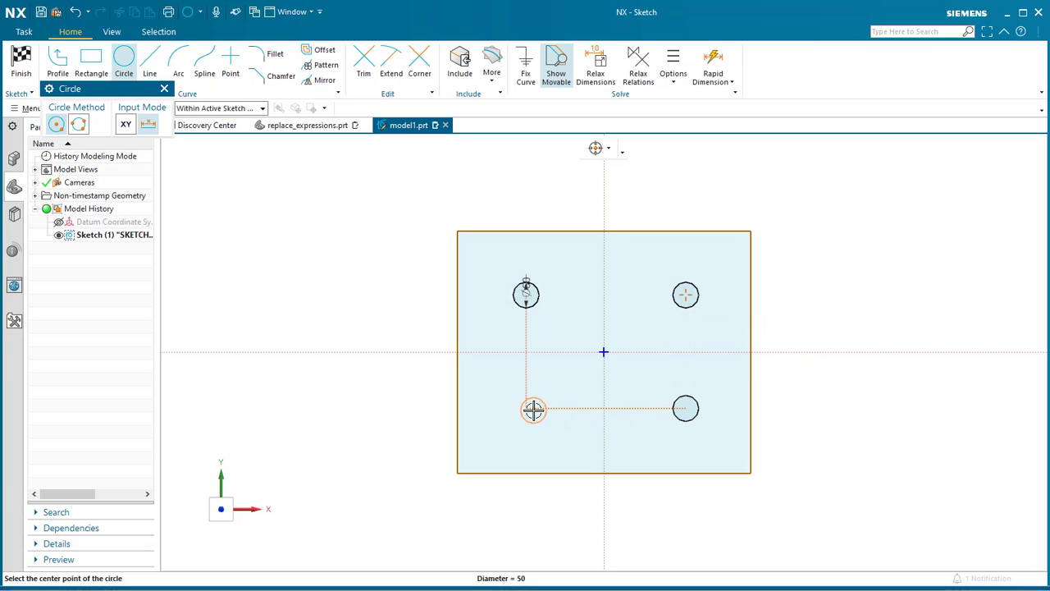
left_click(527, 408)
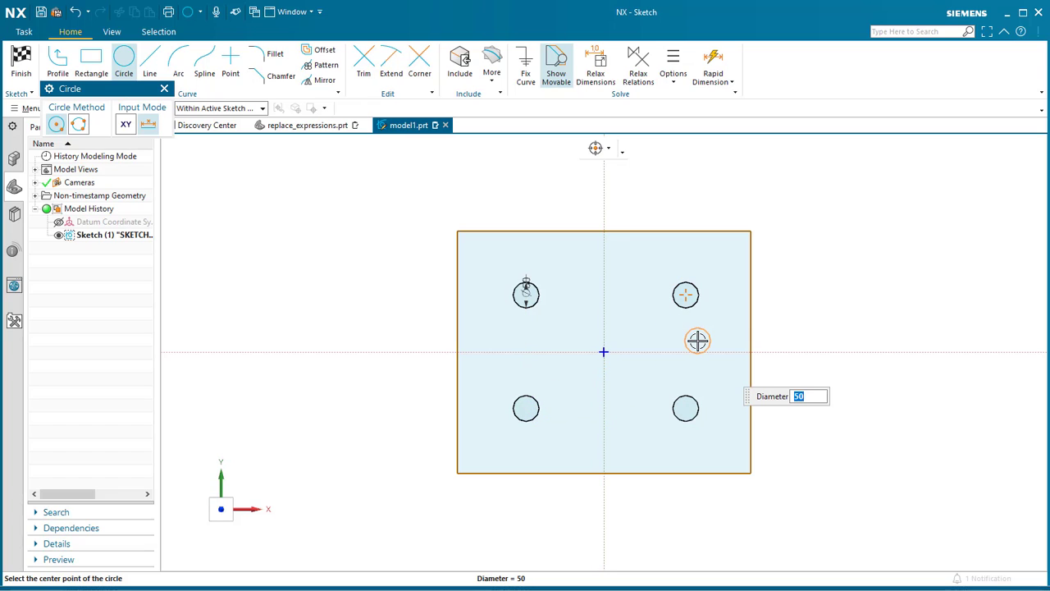
key("Escape")
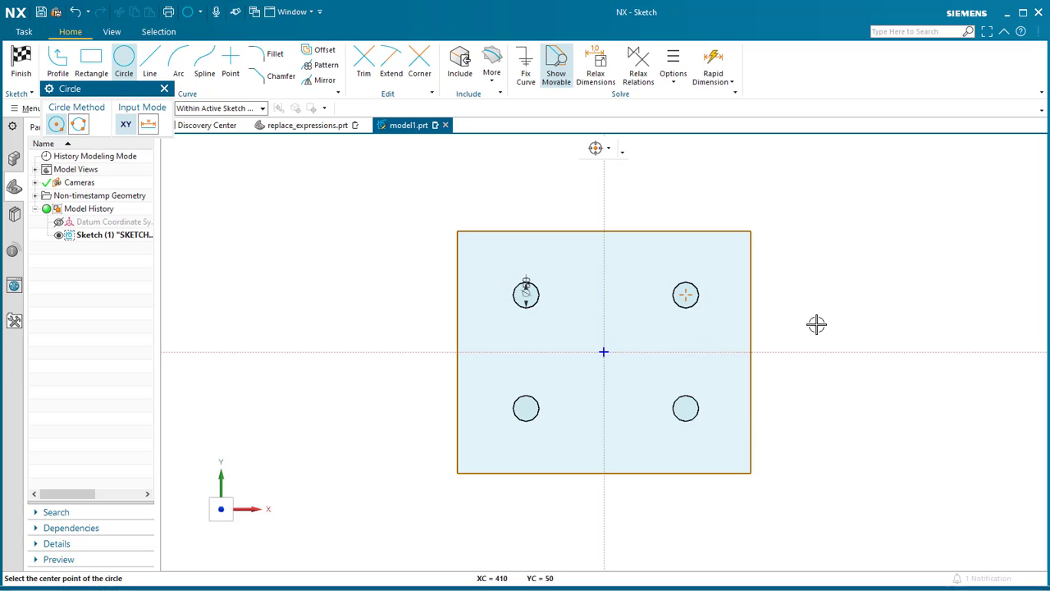
key("Escape")
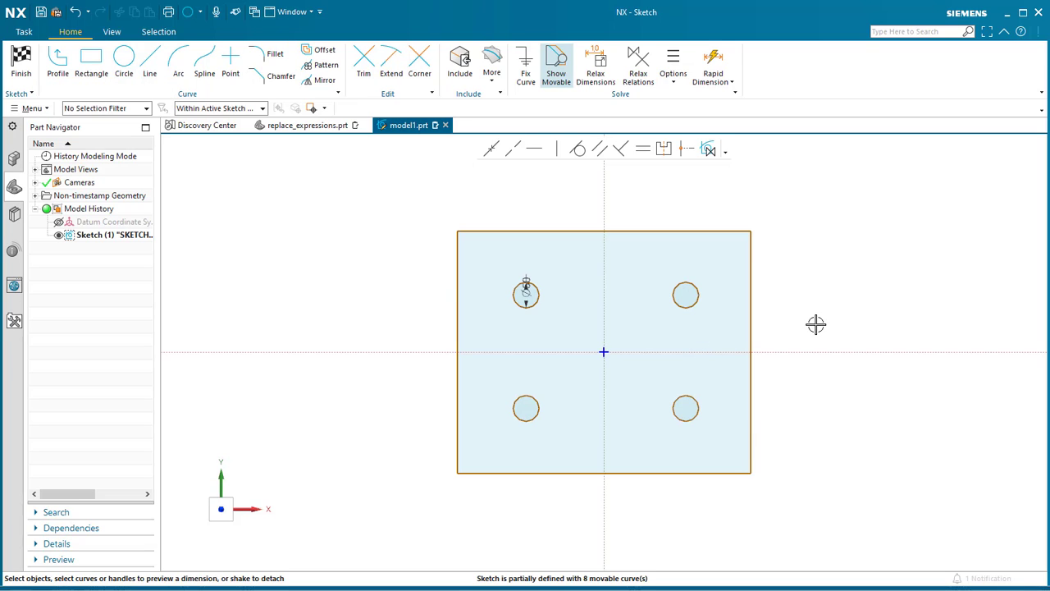
- Dimension the rectangle's left edge and set its height to 500
left_click(456, 287)
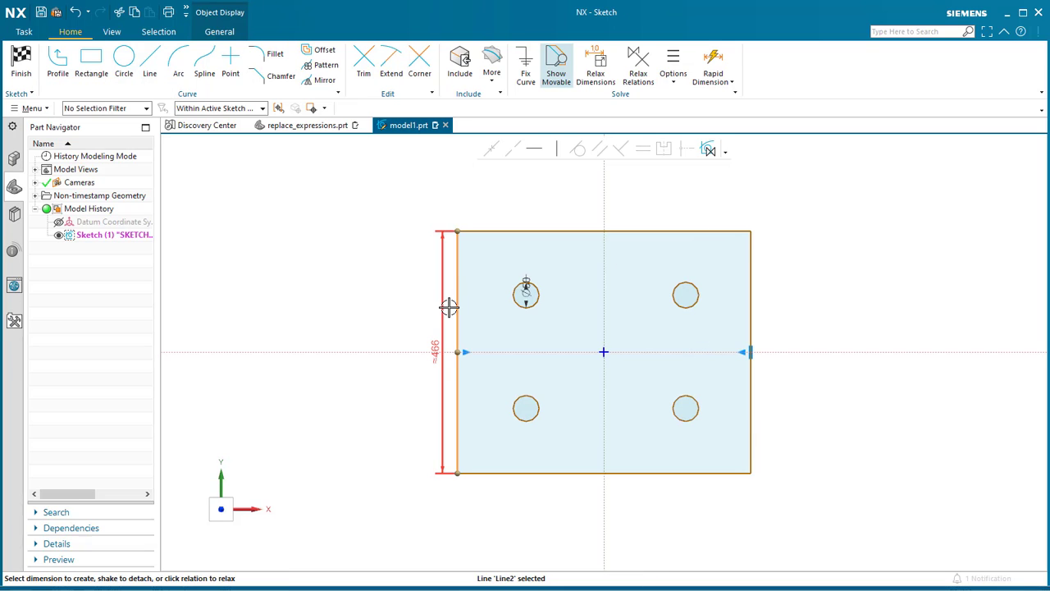
left_click(435, 352)
type("50")
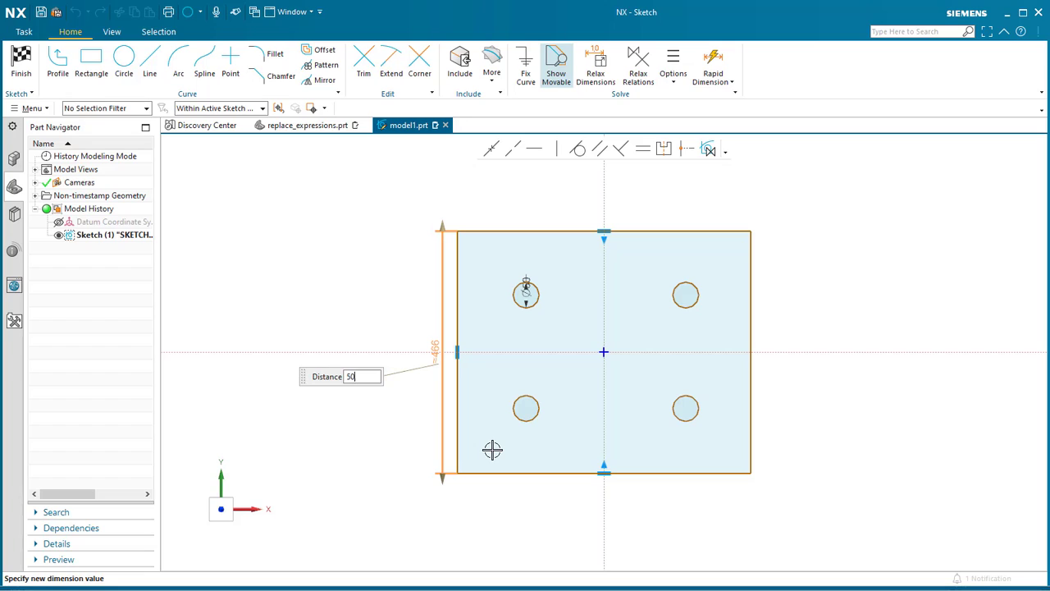
type("0")
key("Return")
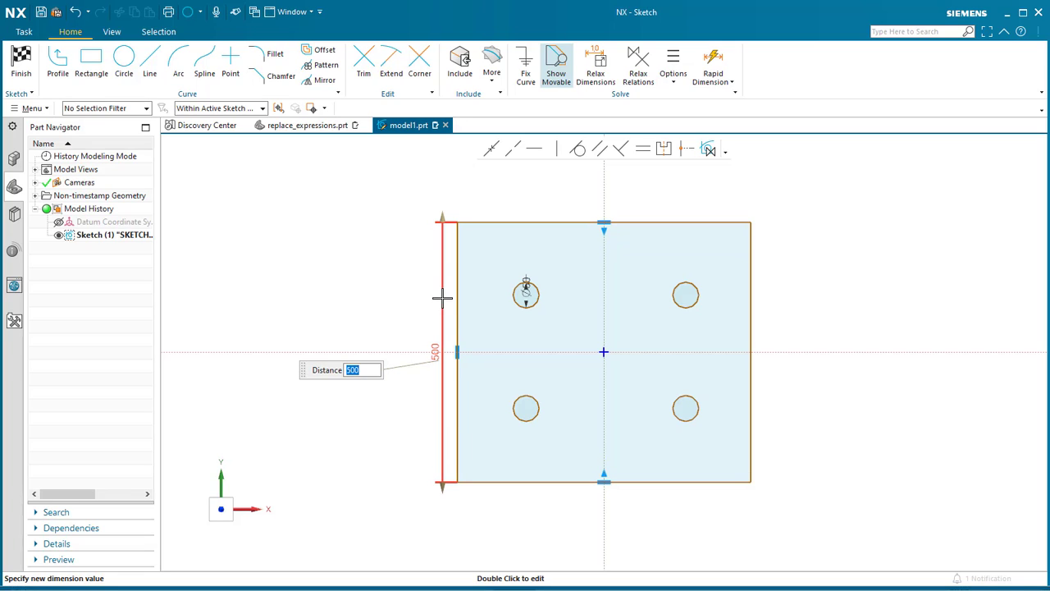
- Add a horizontal dimension to the rectangle's bottom edge and place it below the plate
left_click(715, 75)
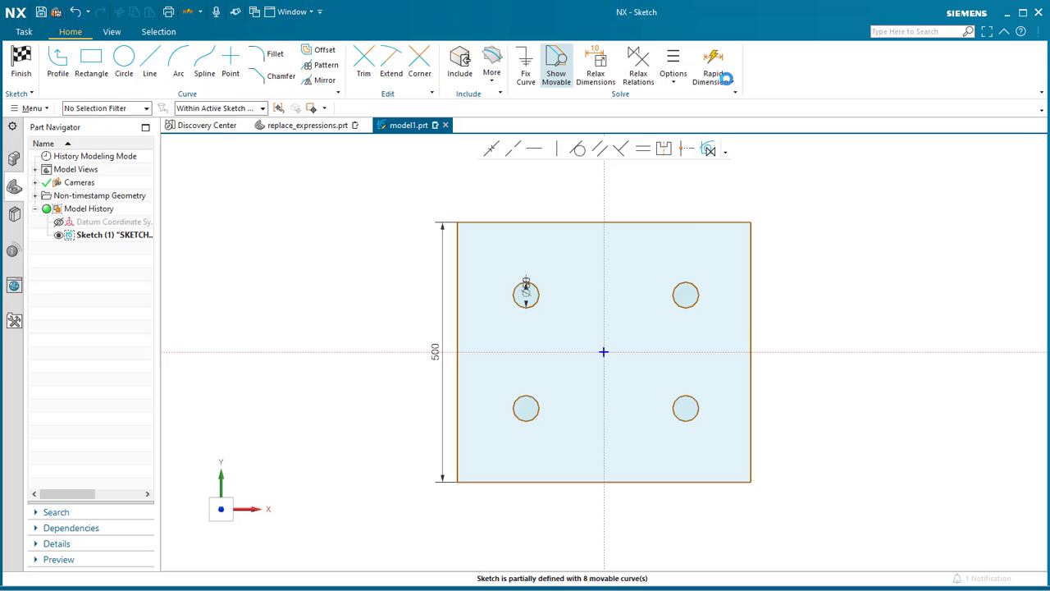
left_click(632, 482)
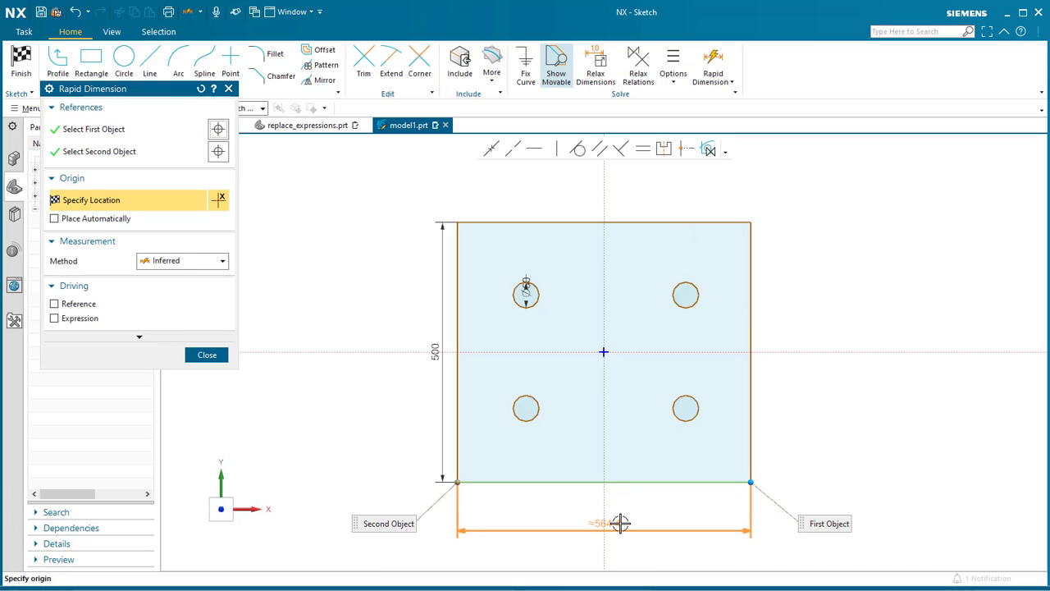
left_click(622, 523)
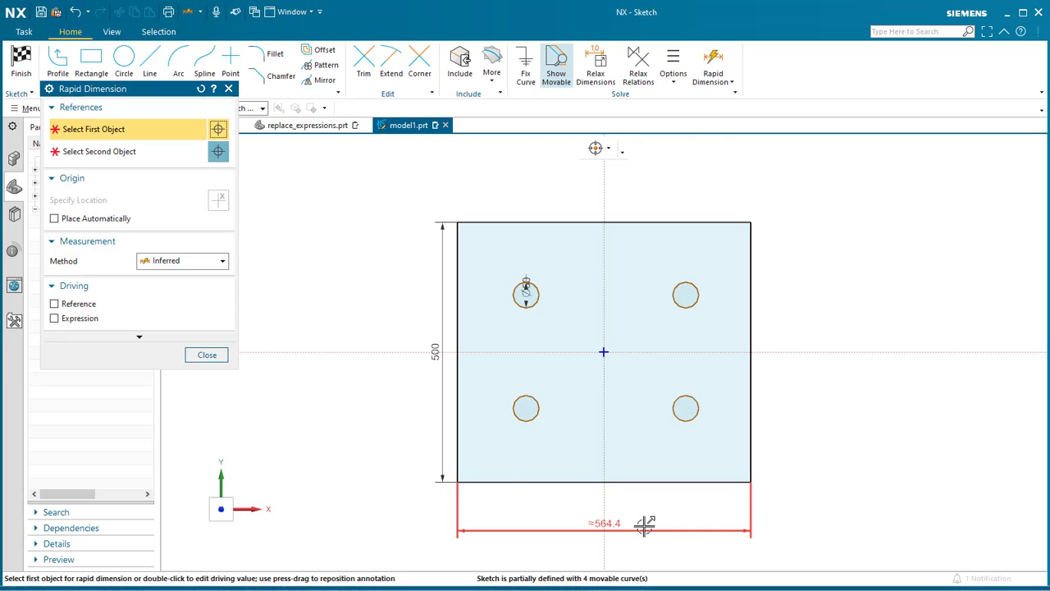
left_click(207, 355)
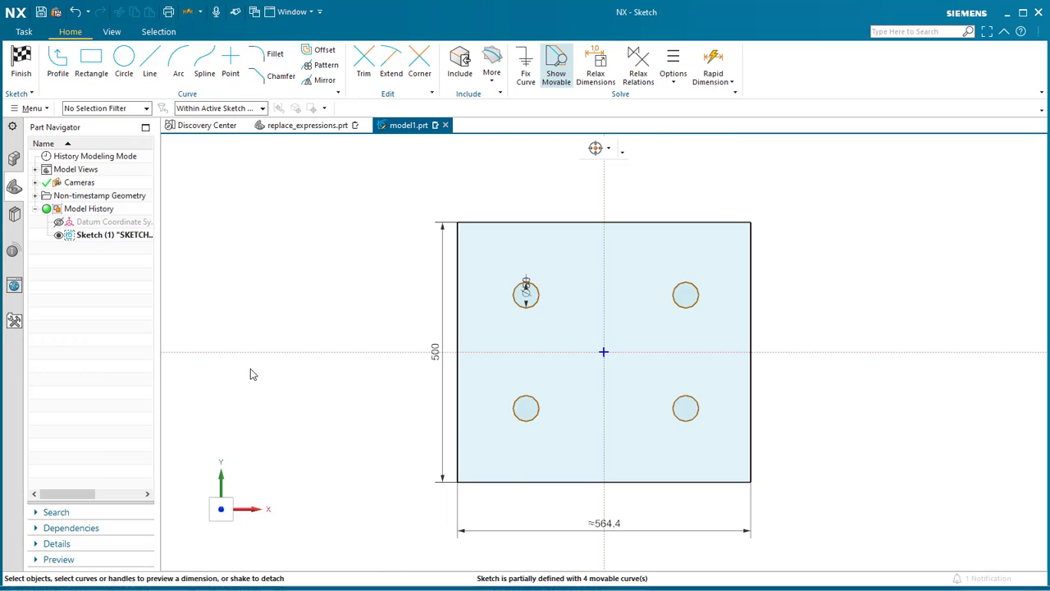
- Set the rectangle's width to 550, and change it again to 700
double_click(618, 525)
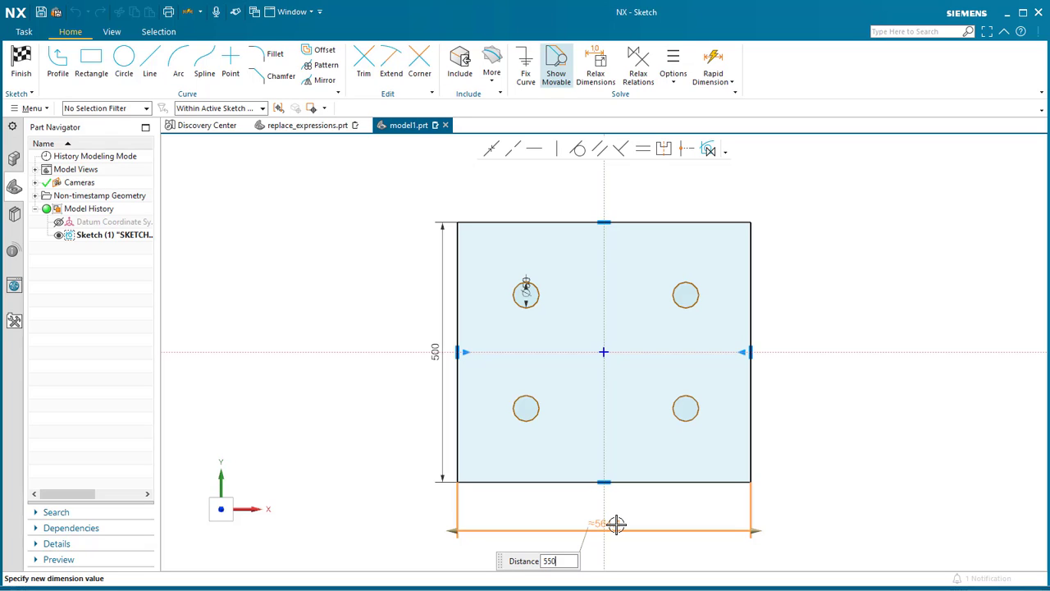
type("550")
key("Return")
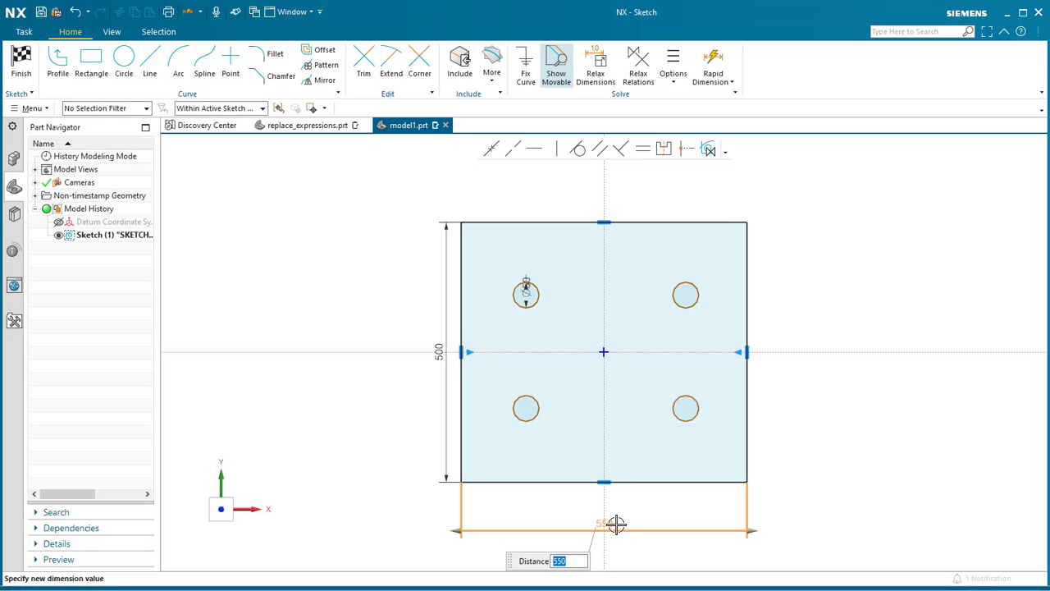
type("700")
key("Return")
key("Escape")
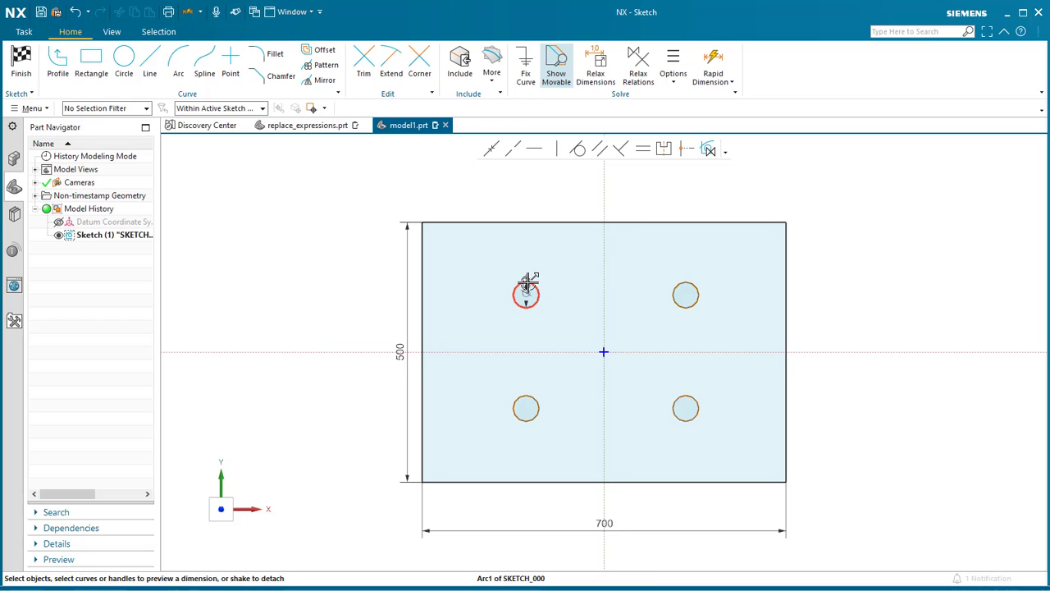
- Move the upper-left circle freehand towards the rectangle's left edge and clear the selection
mouse_move(527, 284)
left_mouse_down()
mouse_move(565, 268)
mouse_move(510, 277)
left_mouse_up()
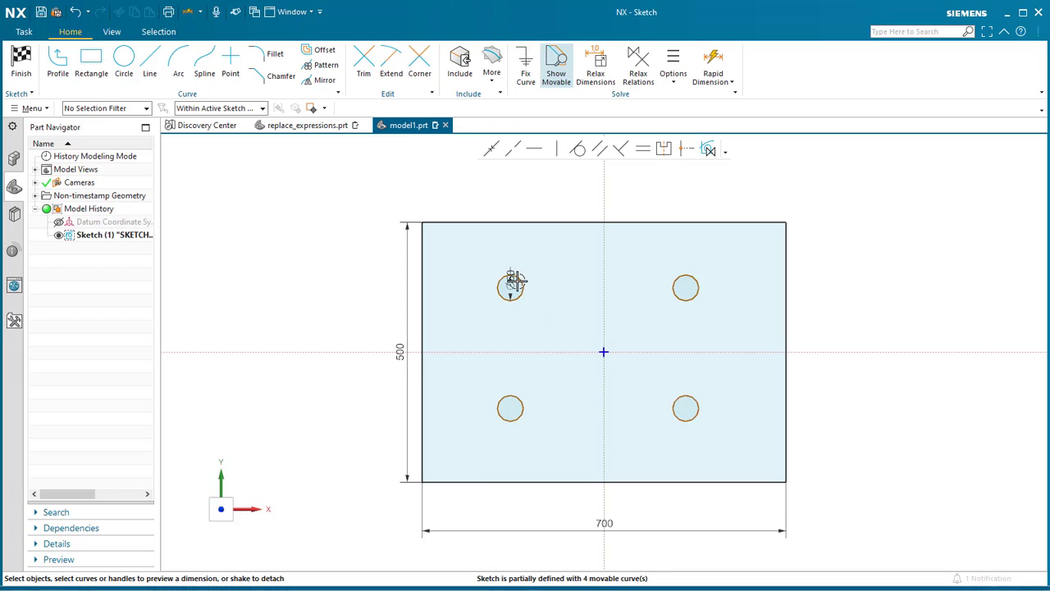
mouse_move(511, 276)
left_mouse_down()
mouse_move(476, 263)
mouse_move(499, 276)
left_mouse_up()
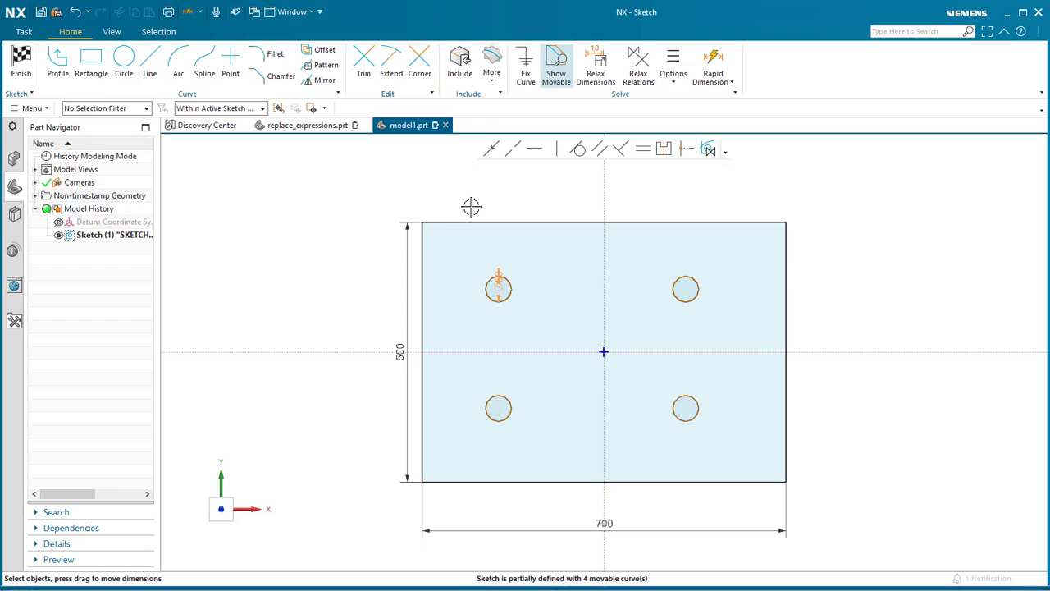
scroll(471, 206, "up", 2)
left_click(284, 282)
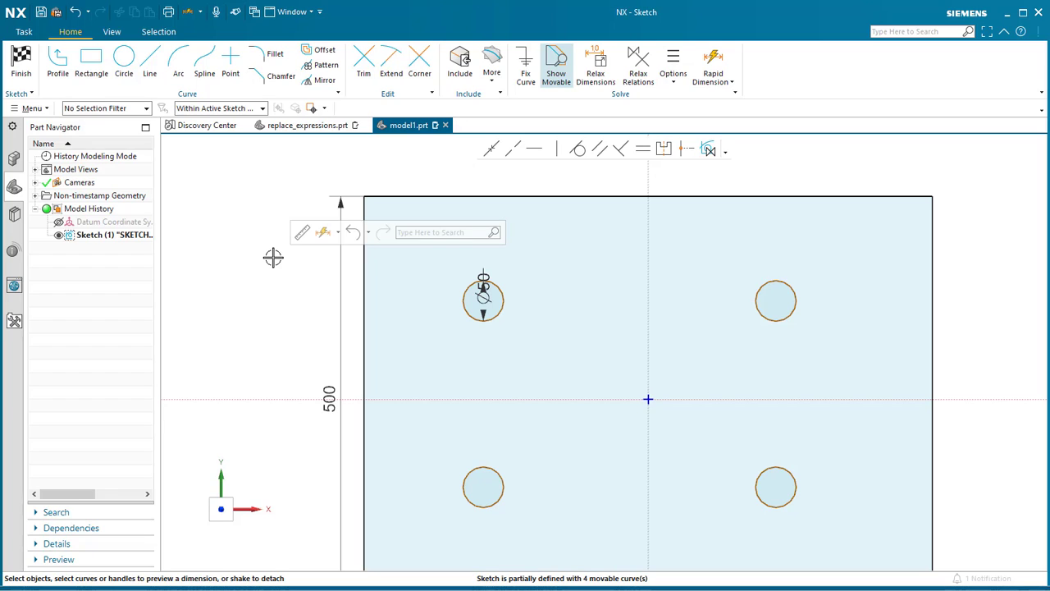
- Dimension the upper-left circle's centre from the rectangle's top edge and set the distance to 150
left_click(493, 316)
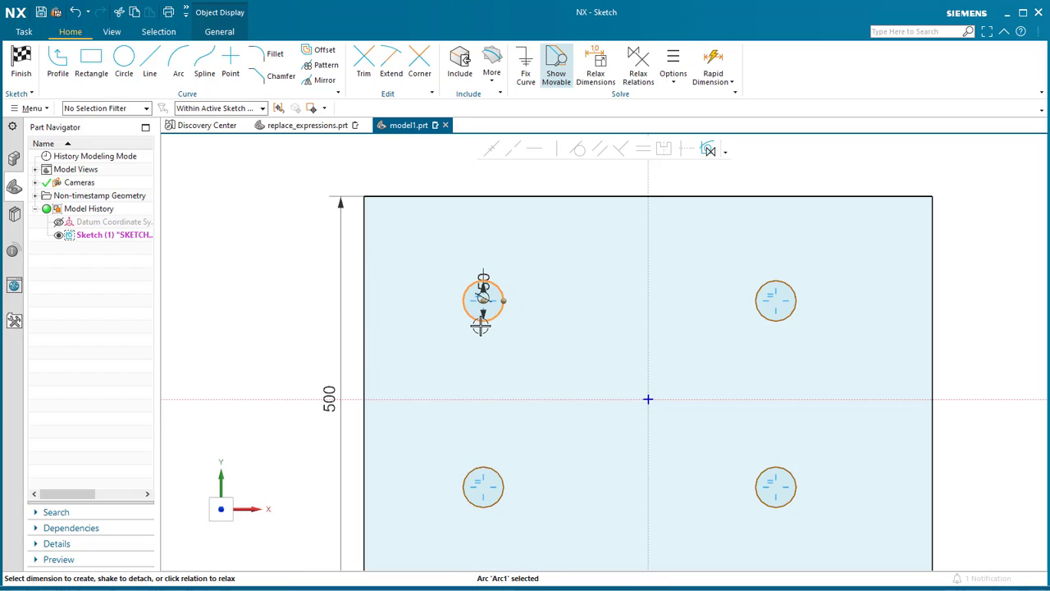
left_click(484, 300)
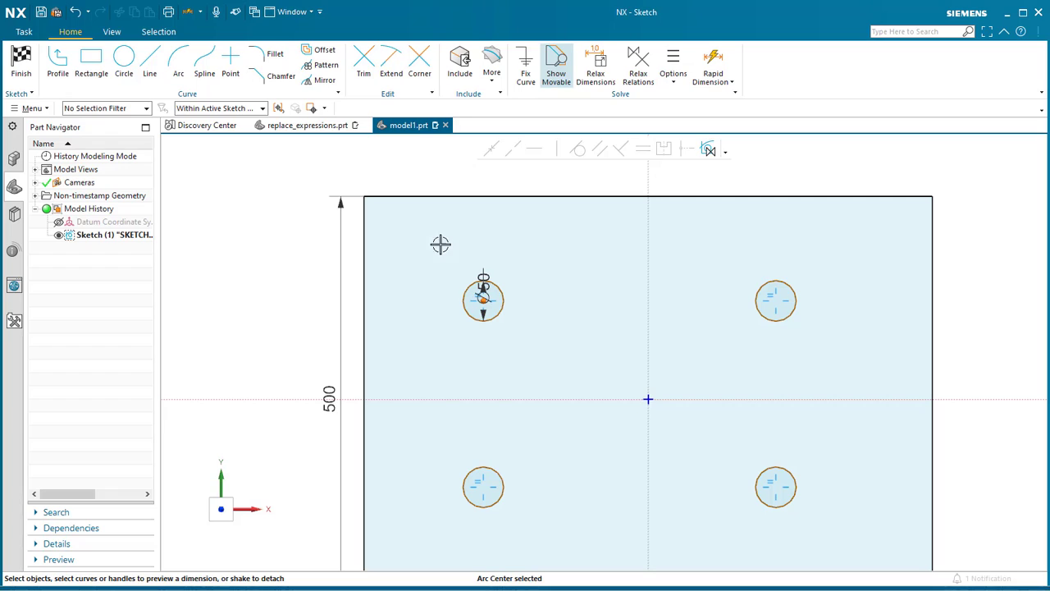
left_click(465, 197)
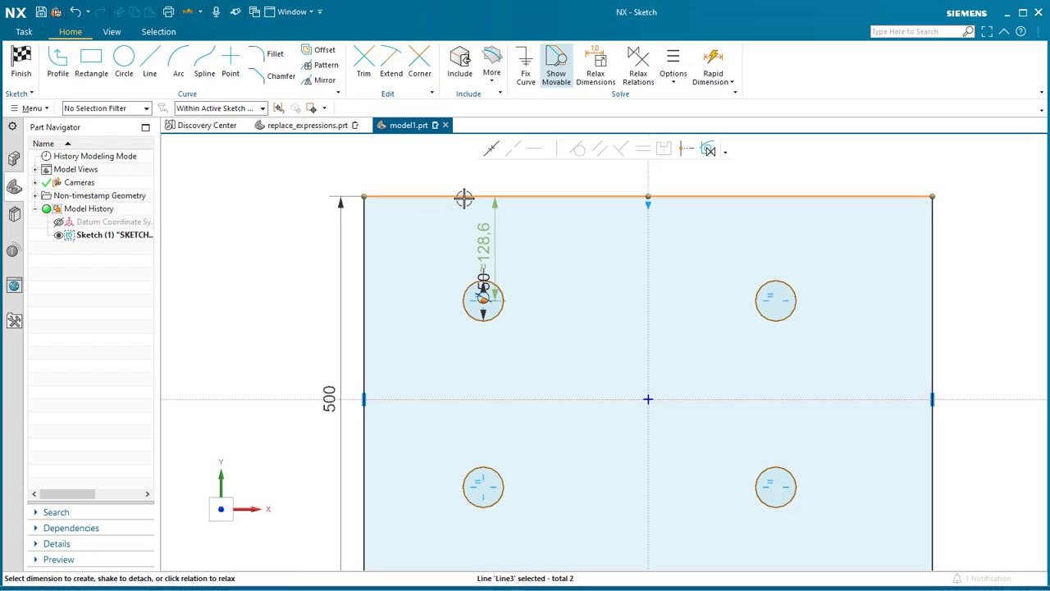
left_click(488, 248)
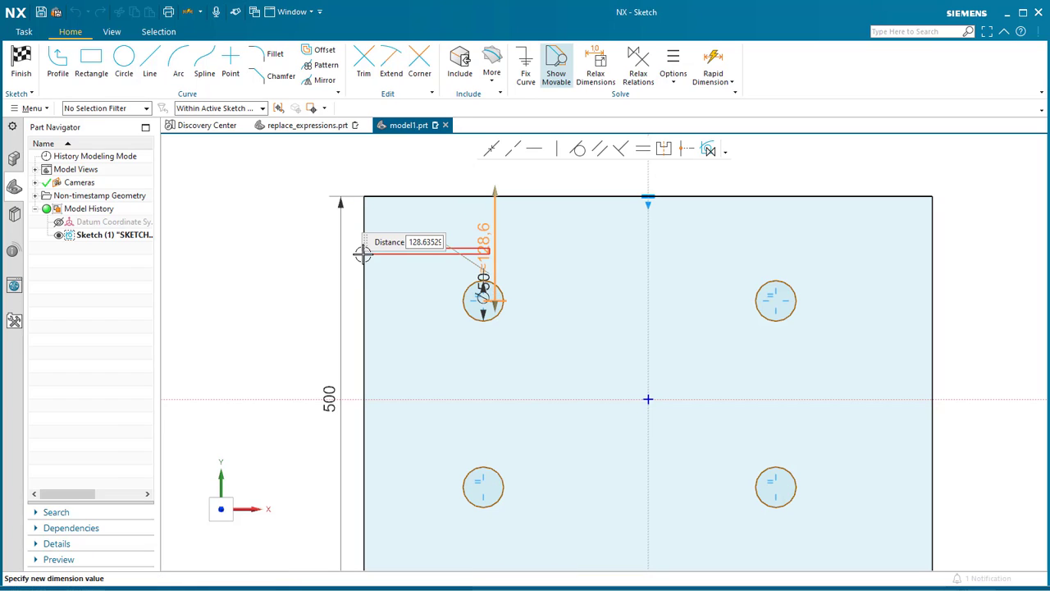
left_click(437, 245)
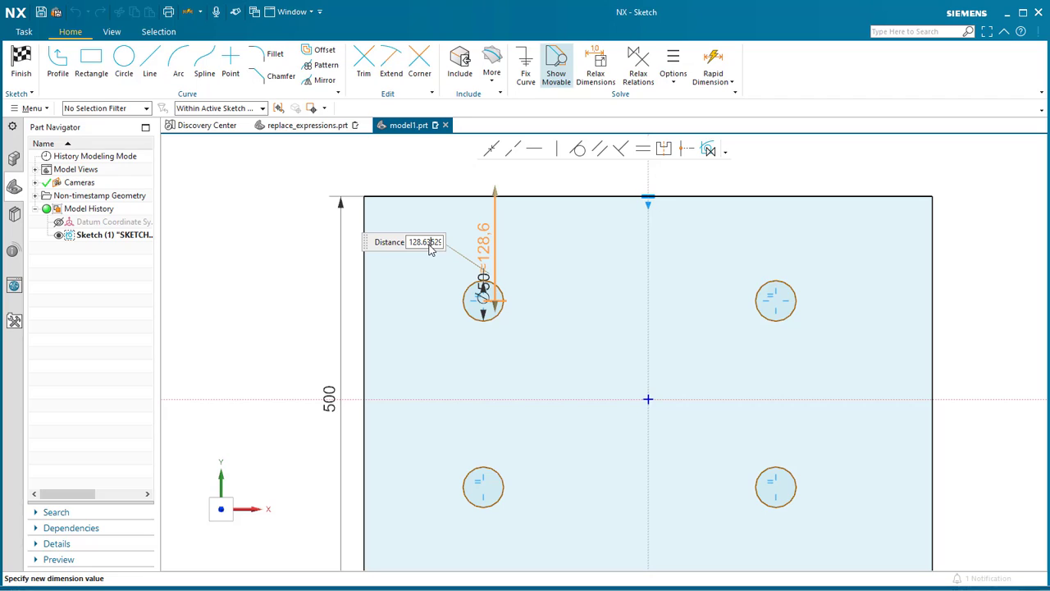
left_click_drag(413, 244, 444, 247)
key("Return")
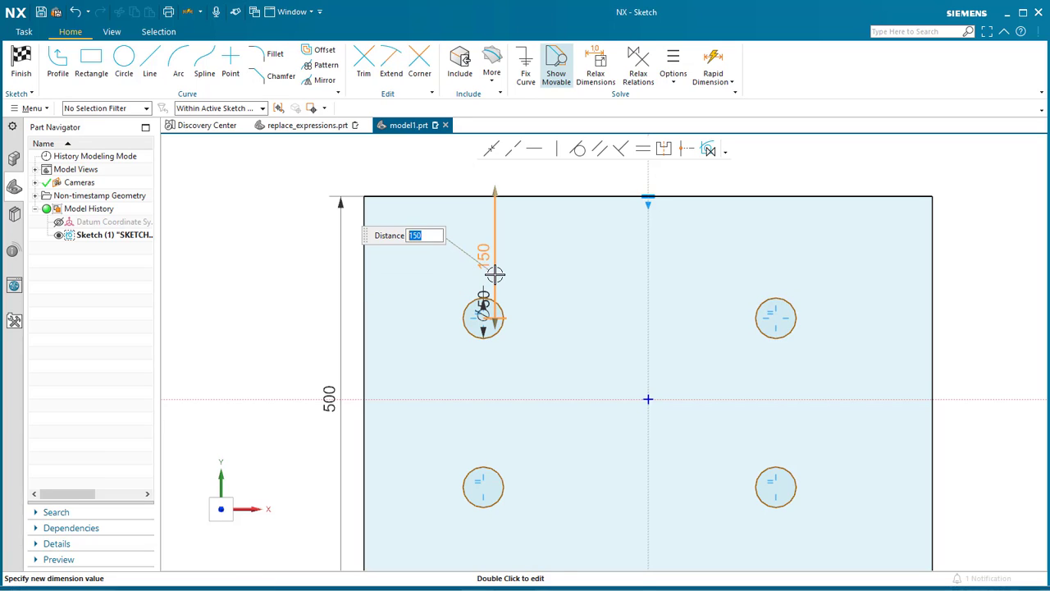
key("Escape")
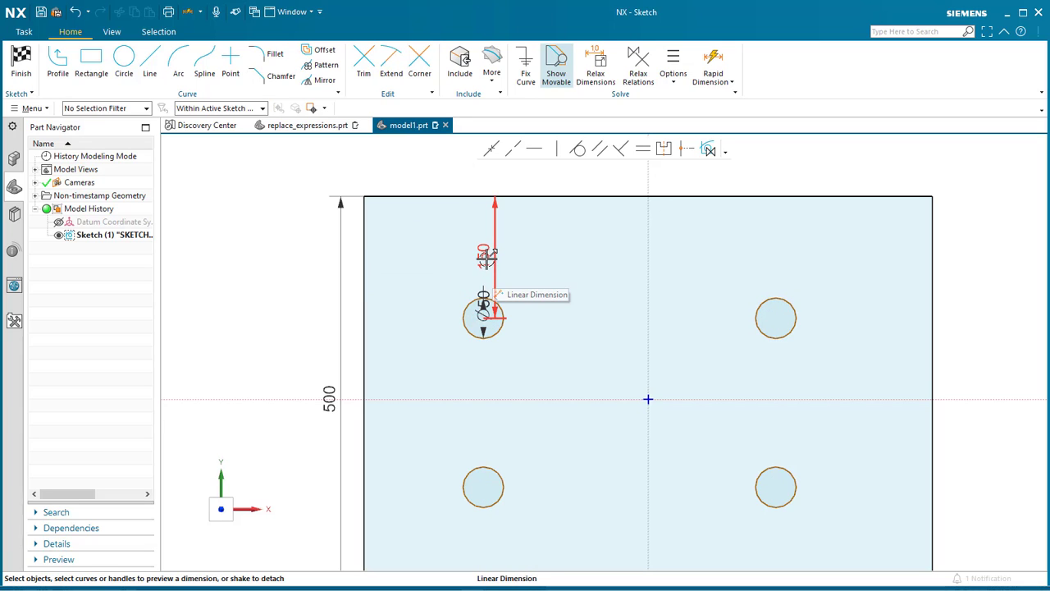
- Reposition the 150 dimension outside the rectangle's left edge and the 500 height dimension farther out beyond it
left_click_drag(487, 257, 215, 262)
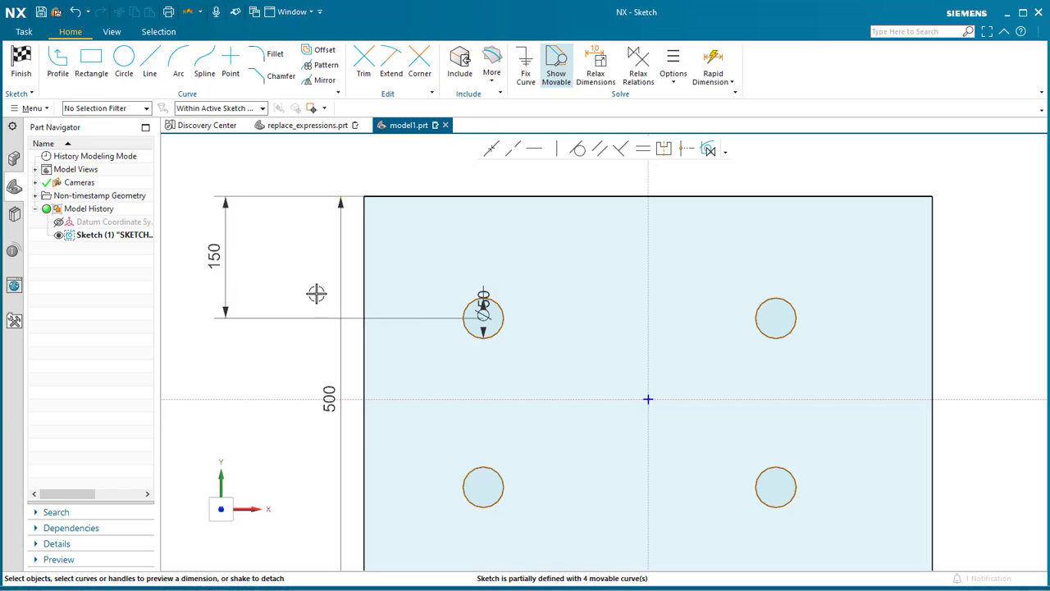
left_click(332, 396)
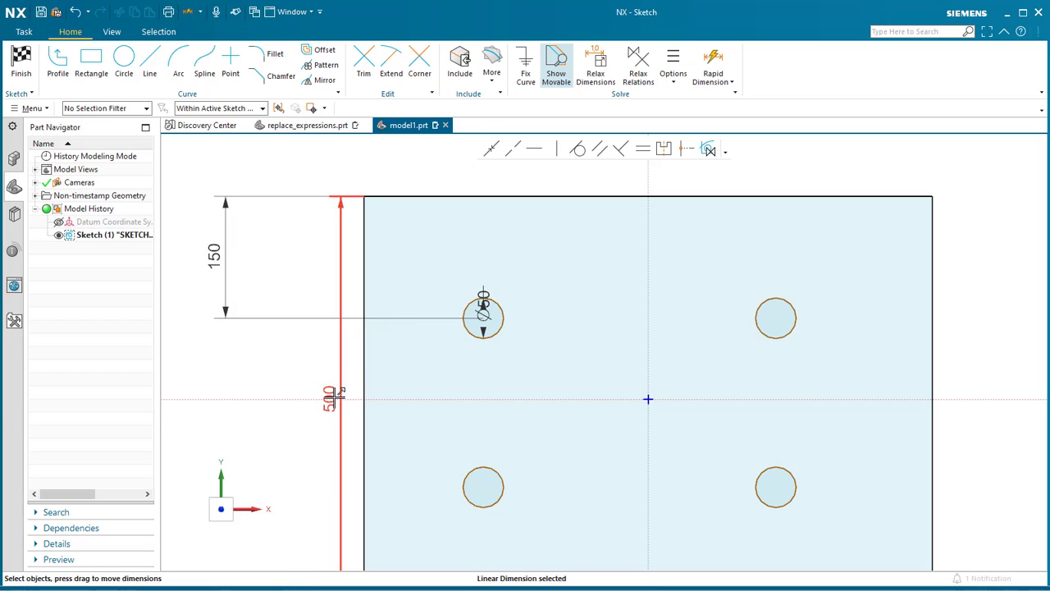
left_click_drag(335, 397, 161, 399)
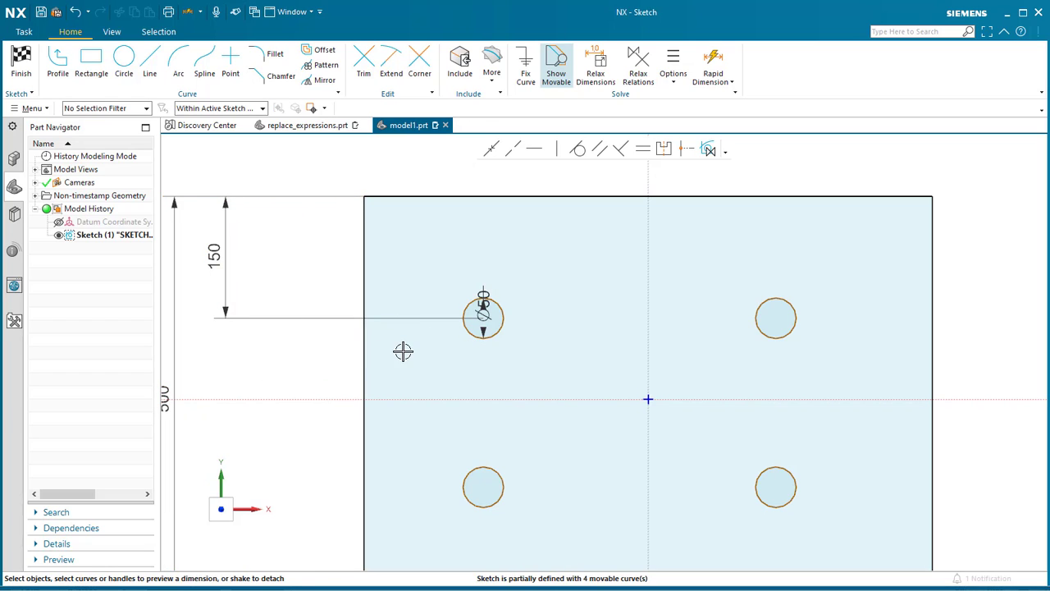
- Dimension the upper-left circle's centre from the rectangle's left edge and set the distance to 125
mouse_move(483, 299)
left_mouse_down()
mouse_move(492, 283)
mouse_move(475, 300)
left_mouse_up()
left_click(492, 324)
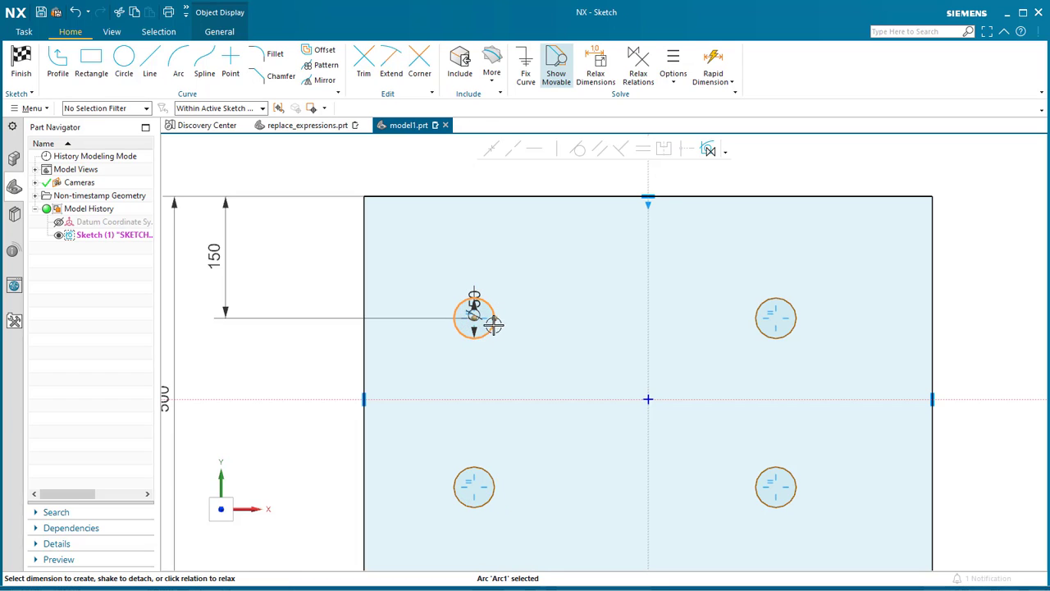
left_click(474, 318)
left_click(369, 290)
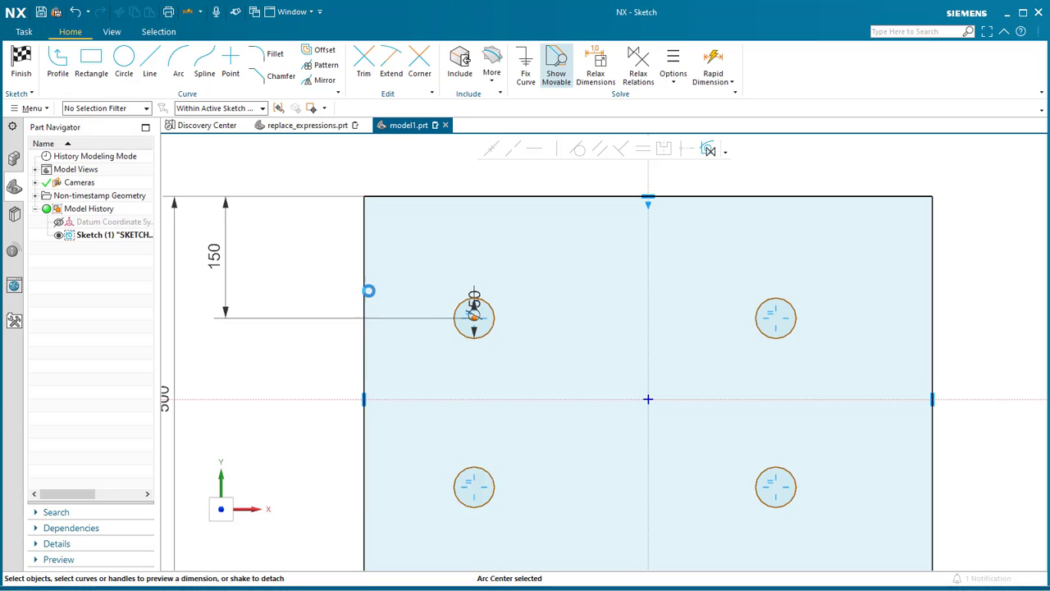
left_click(424, 330)
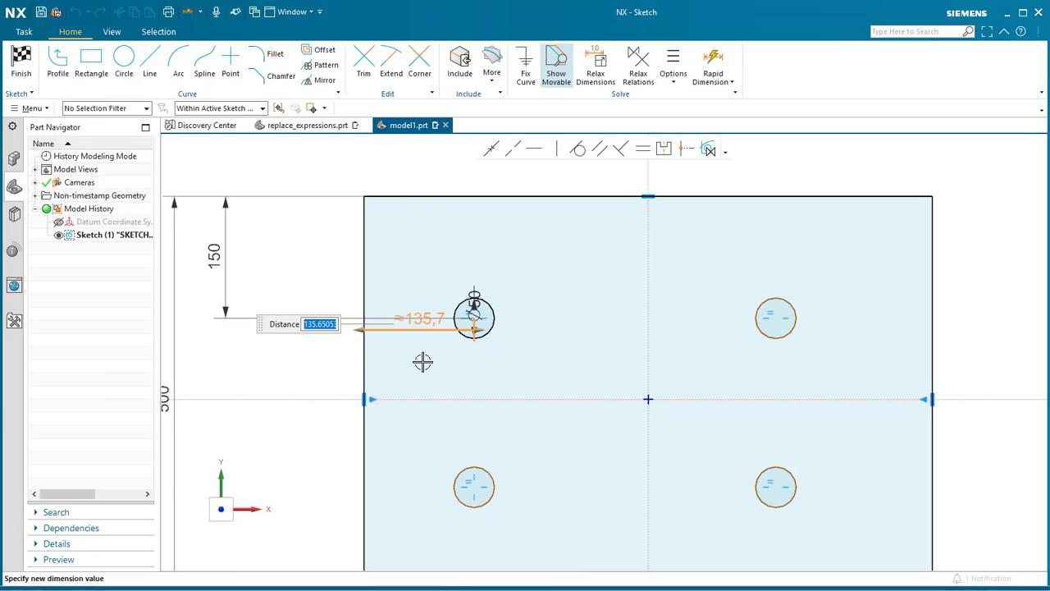
type("1")
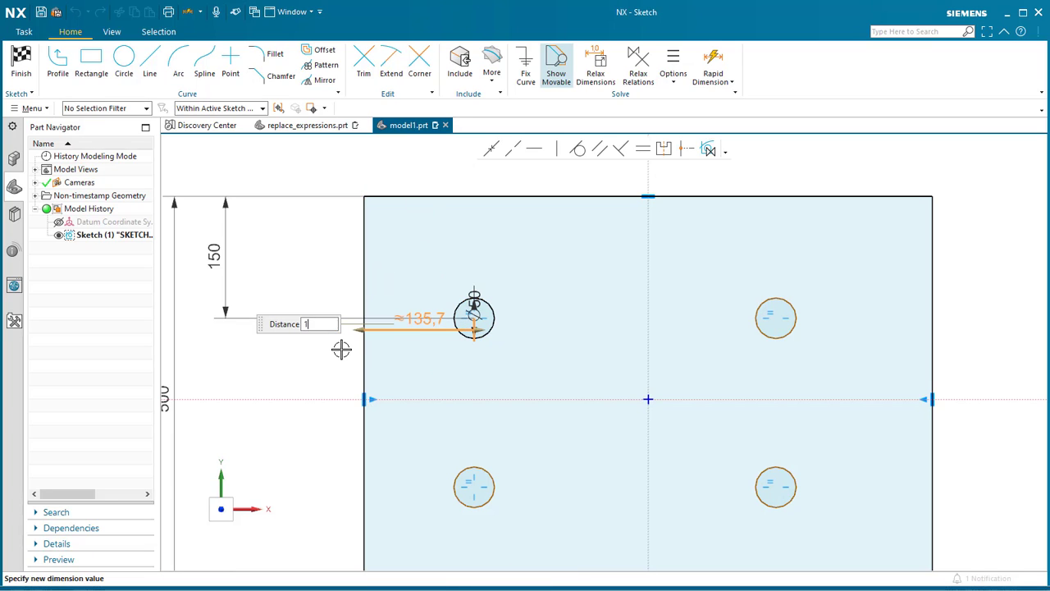
type("25")
key("Return")
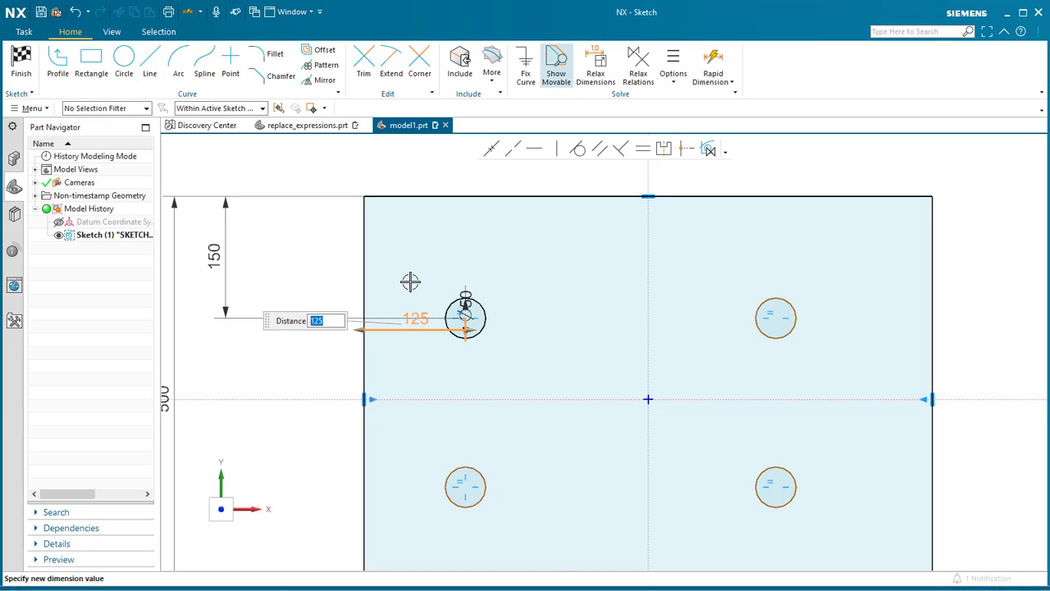
middle_click(335, 335)
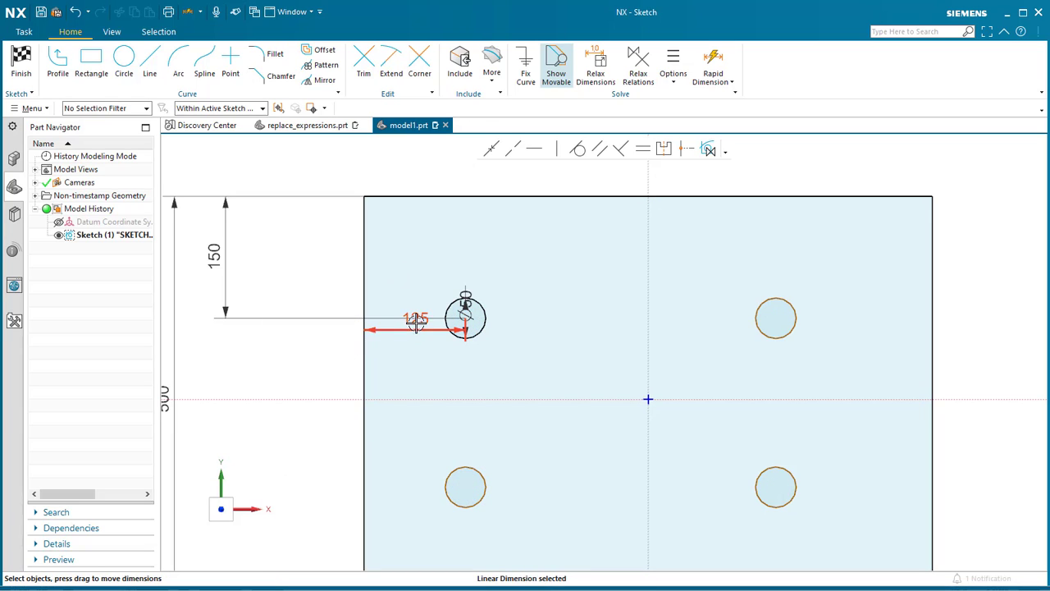
- Reposition the 125 dimension above the rectangle's top edge
left_click_drag(413, 321, 424, 159)
scroll(460, 277, "up", 1)
scroll(499, 361, "down", 2)
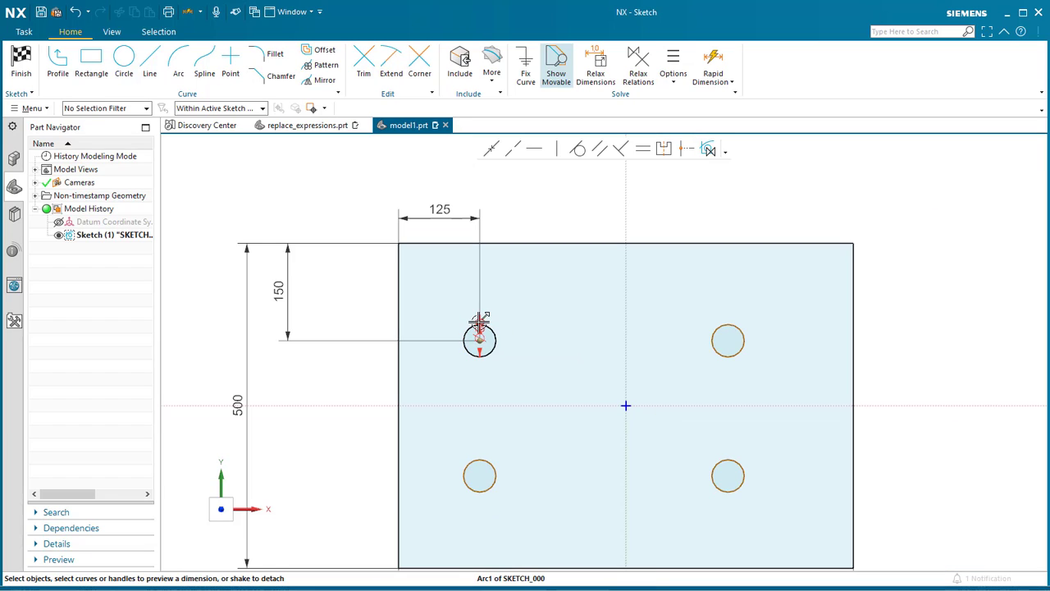
scroll(484, 326, "down", 1)
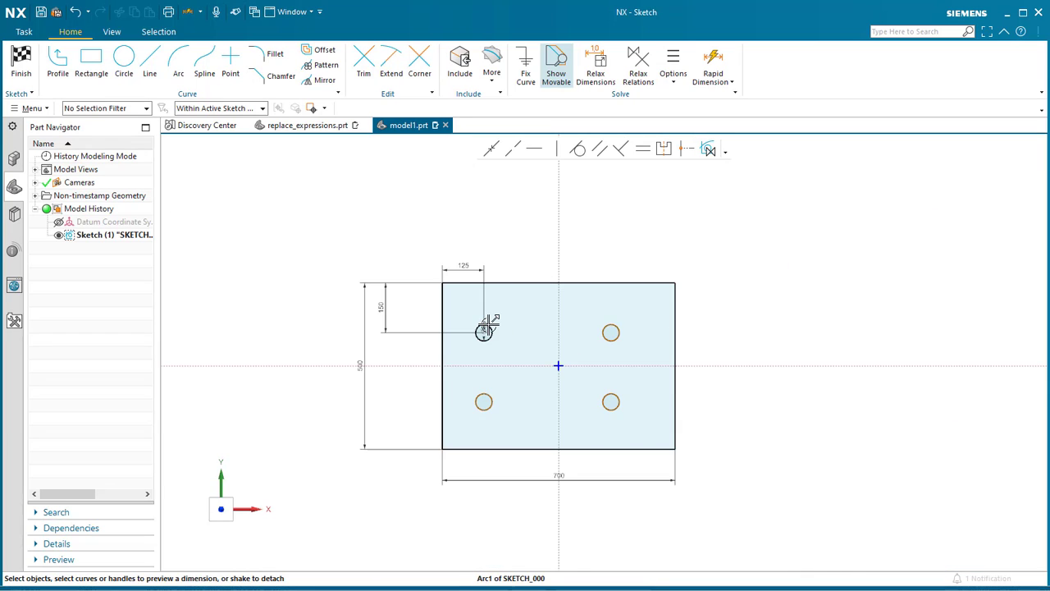
- Reposition the upper-left circle's diameter dimension diagonally outside the circle, up and to its right
scroll(481, 330, "up", 4)
left_click(481, 331)
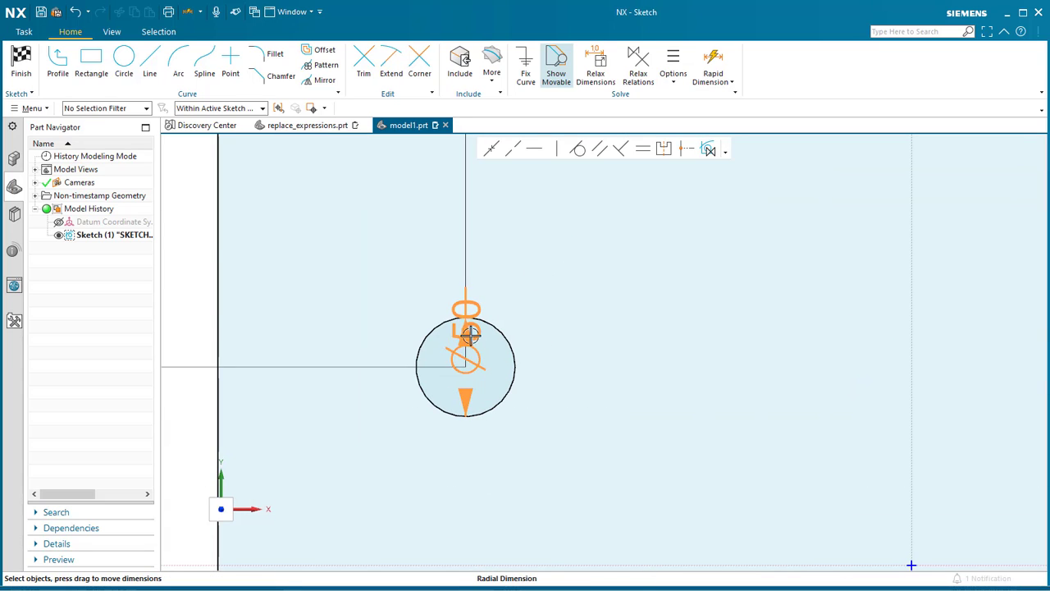
mouse_move(468, 330)
left_mouse_down()
mouse_move(605, 230)
mouse_move(607, 183)
left_mouse_up()
scroll(596, 300, "up", 1)
scroll(680, 374, "down", 3)
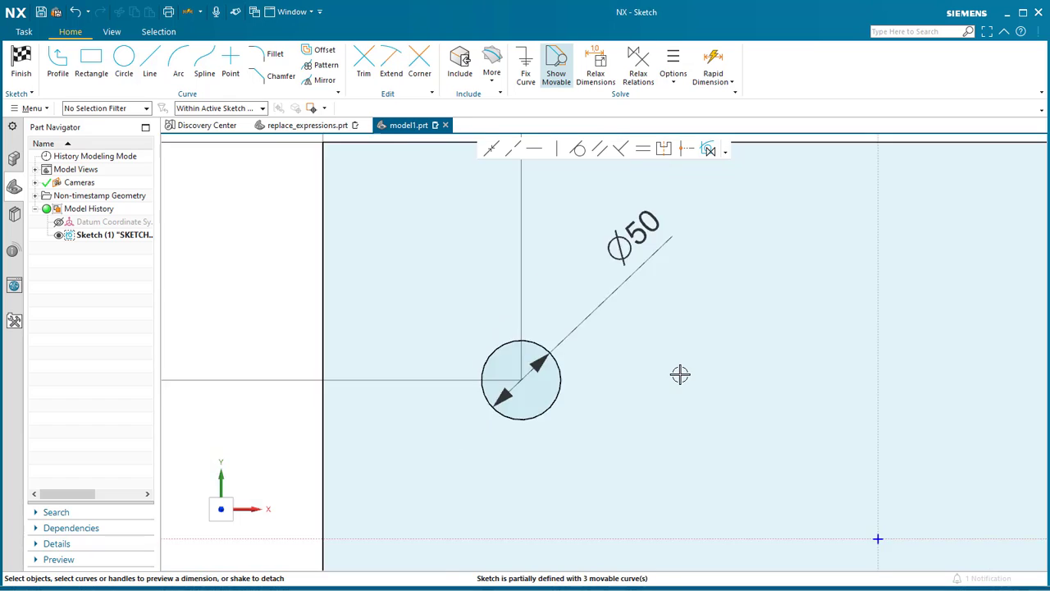
key("ctrl+f")
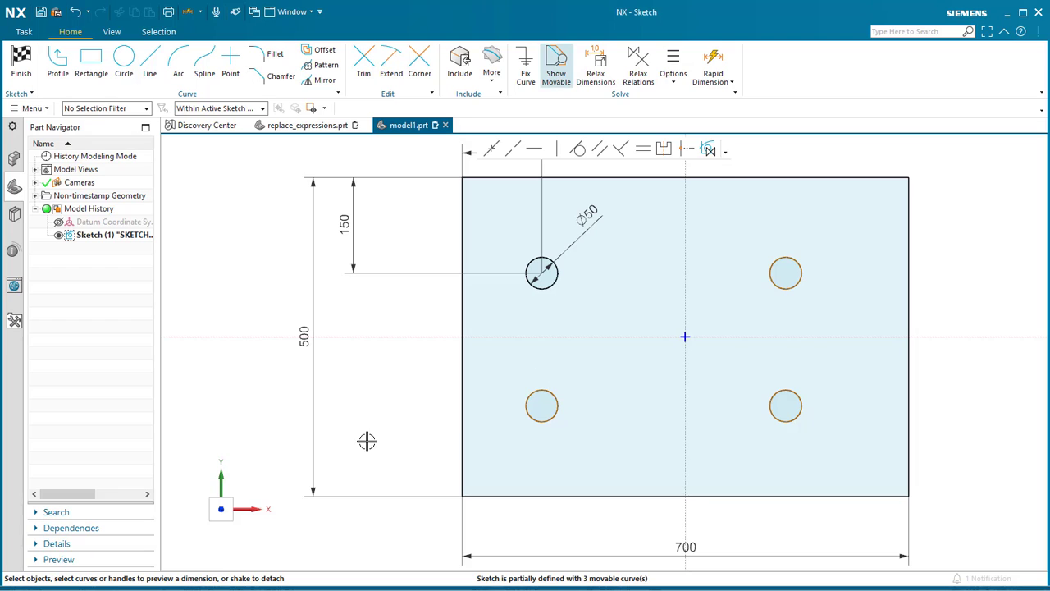
scroll(304, 432, "up", 1)
scroll(436, 441, "down", 2)
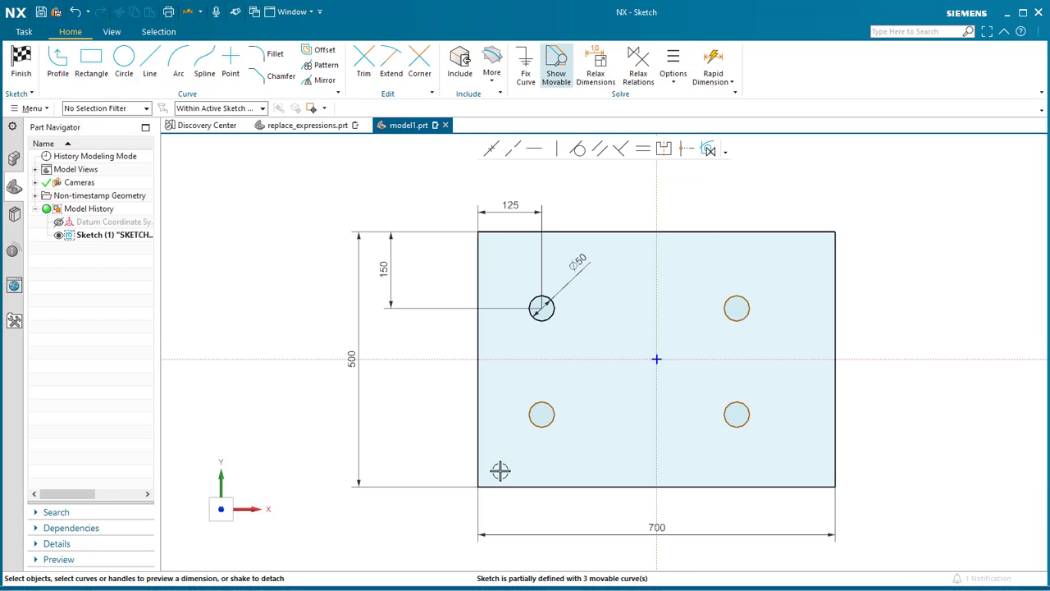
- Change the part's sketch colour preference for movable curves to yellow-orange and accept the change
left_click(26, 32)
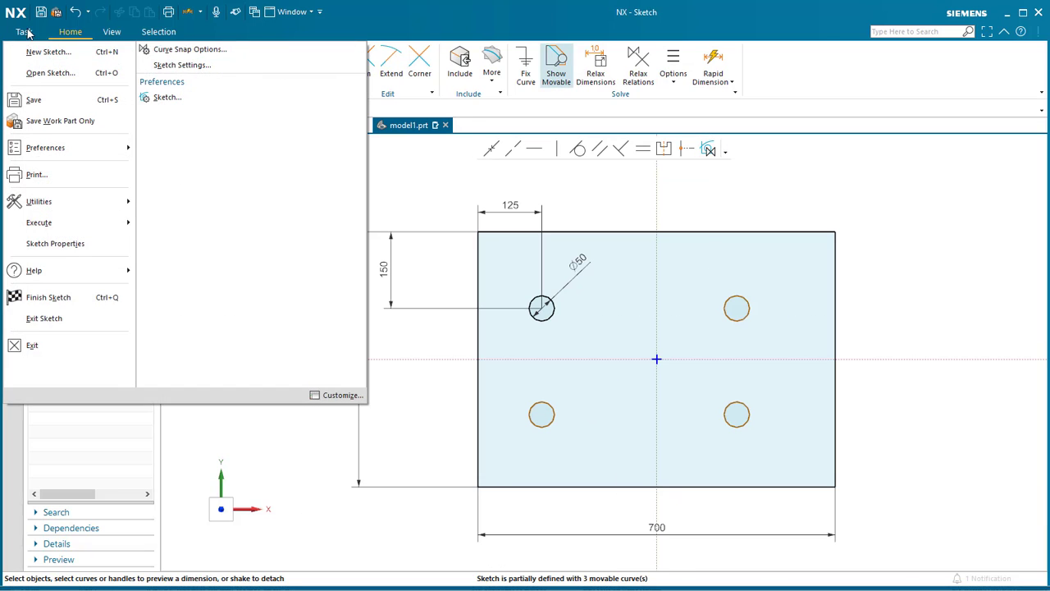
mouse_move(61, 153)
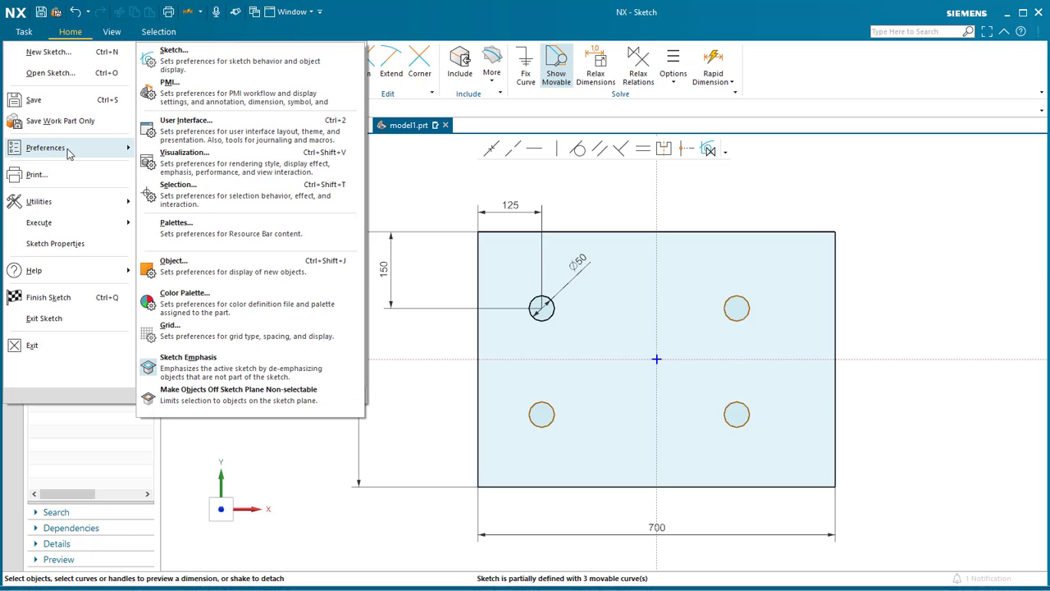
left_click(209, 64)
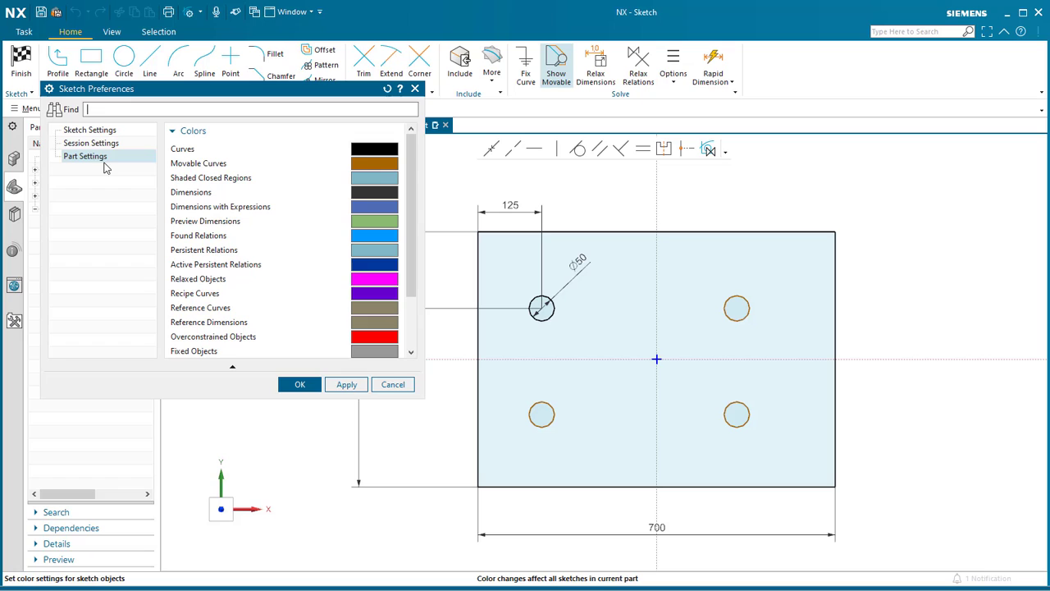
left_click(378, 165)
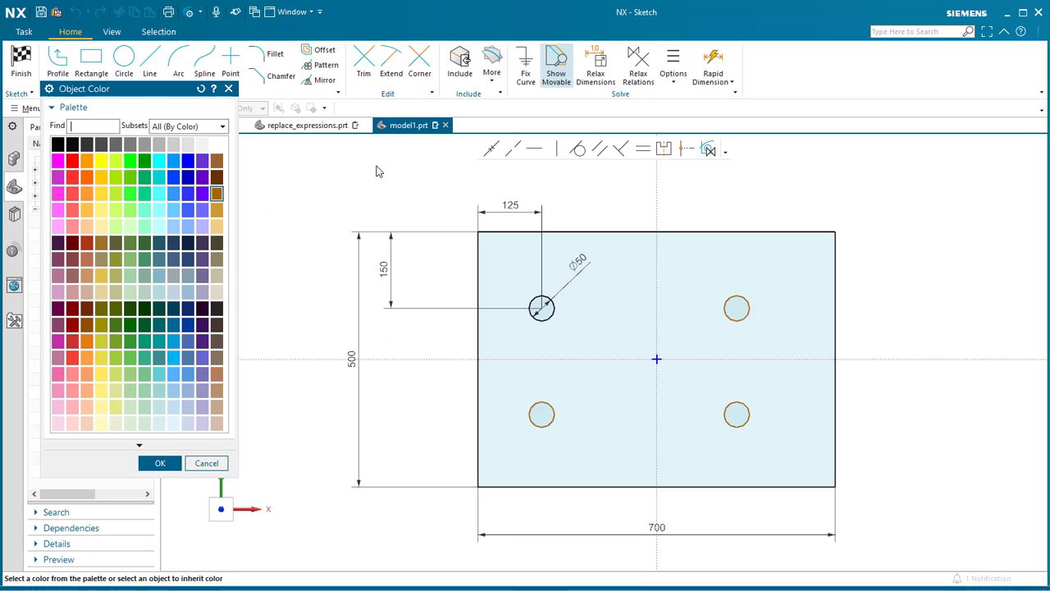
left_click(102, 177)
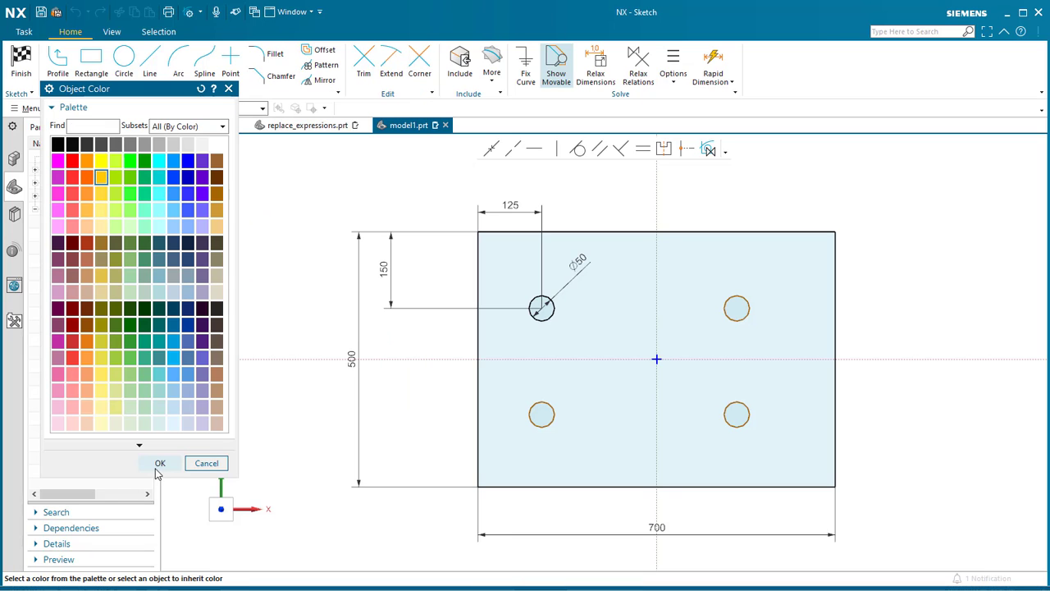
left_click(159, 465)
left_click(298, 383)
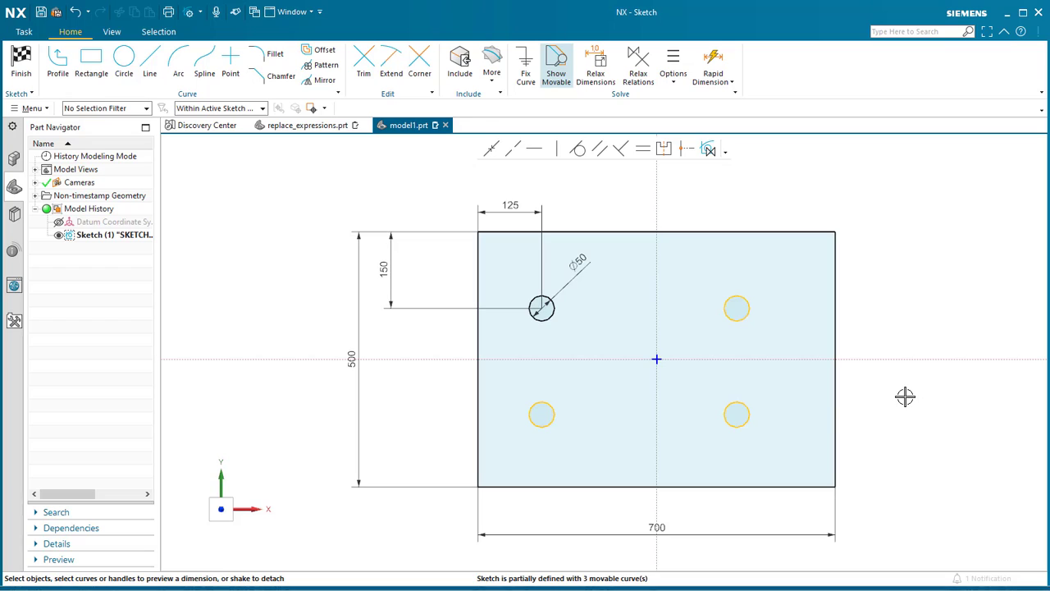
- Turn on Relax Relations and pull the plate's right corner inward so the upper and lower edges slant
middle_click_drag(905, 396, 734, 406, "shift")
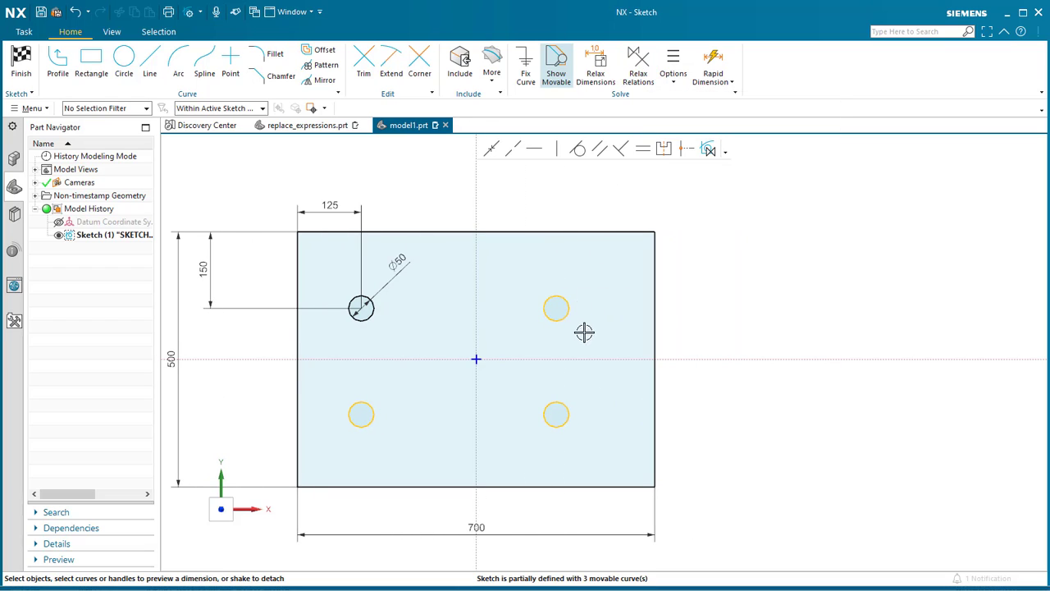
left_click(638, 65)
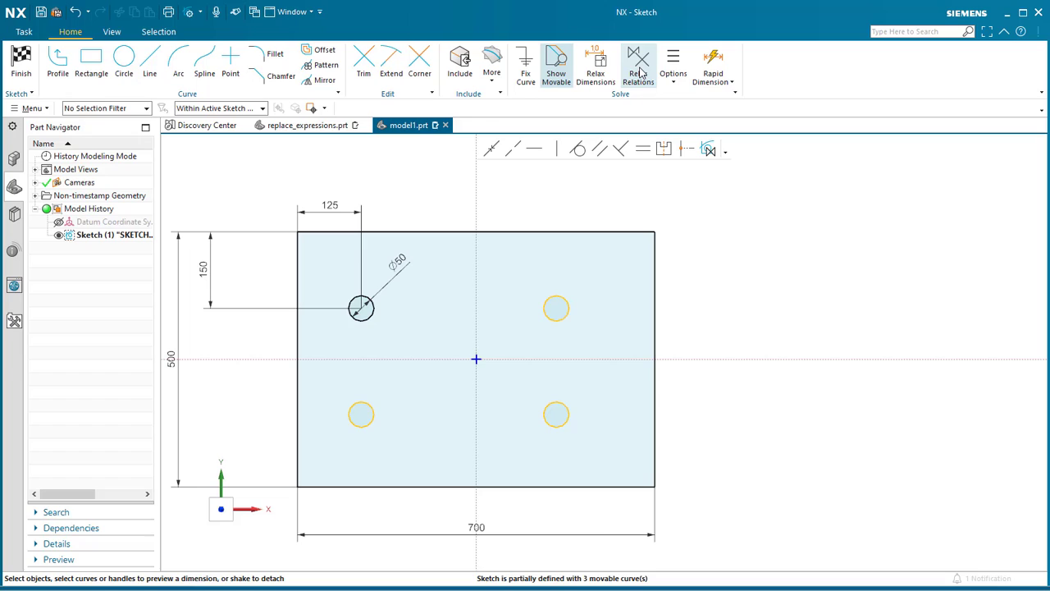
left_click(368, 317)
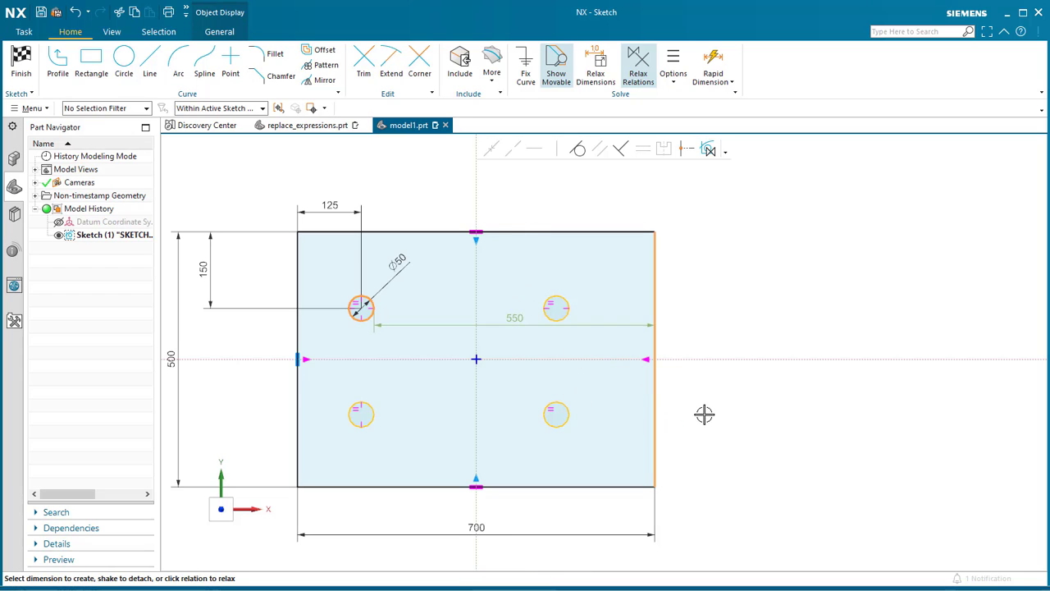
mouse_move(659, 389)
left_mouse_down()
mouse_move(628, 393)
mouse_move(661, 403)
mouse_move(696, 379)
mouse_move(623, 399)
mouse_move(653, 399)
left_mouse_up()
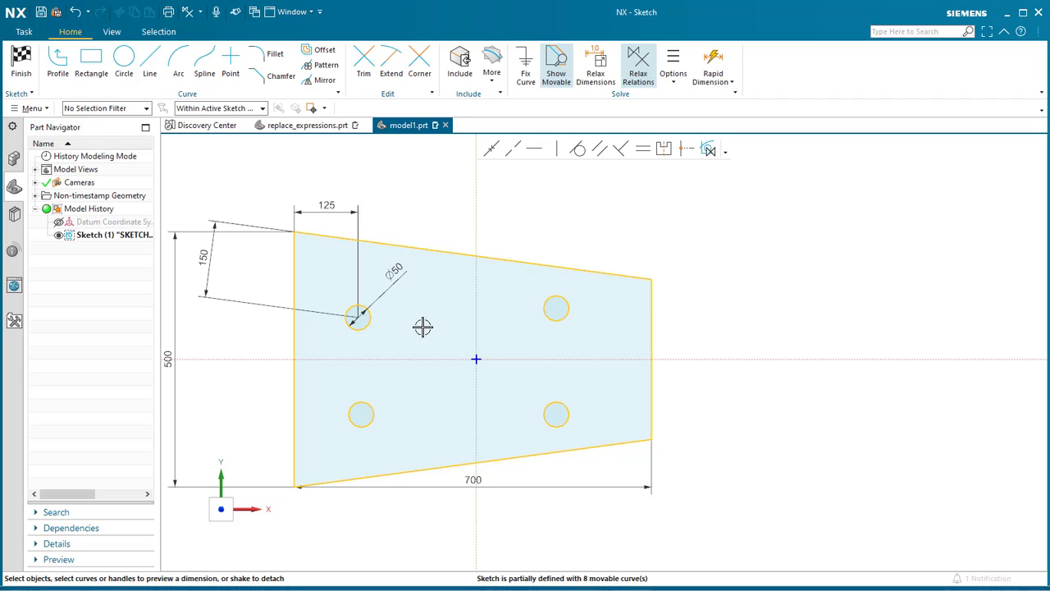
- Make the slanted upper edge horizontal and the two vertical edges symmetric about the vertical axis, allowing the stationary curve to move
left_click(604, 272)
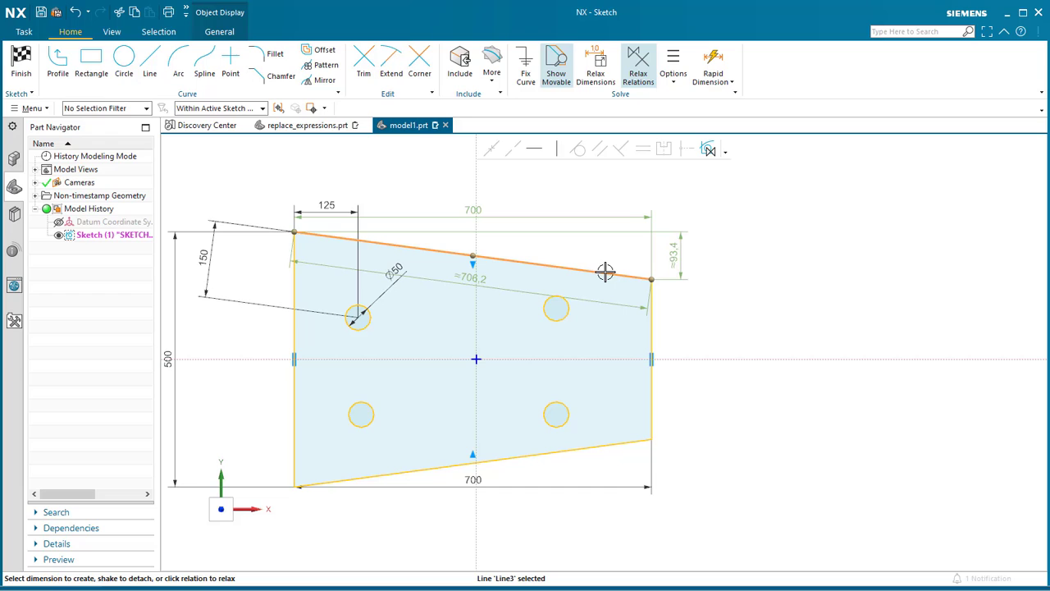
left_click(534, 150)
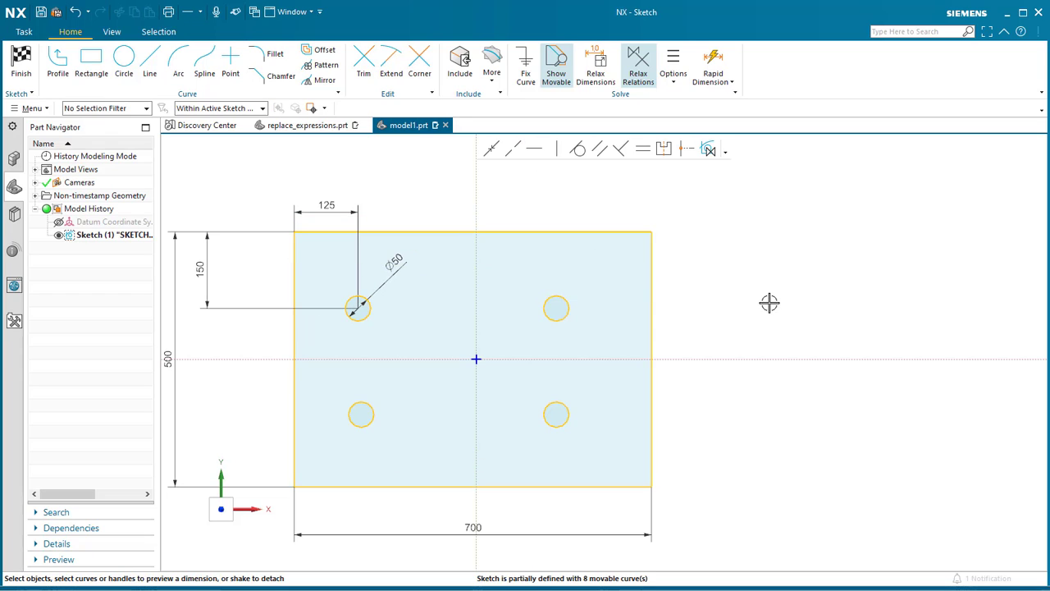
left_click(653, 284)
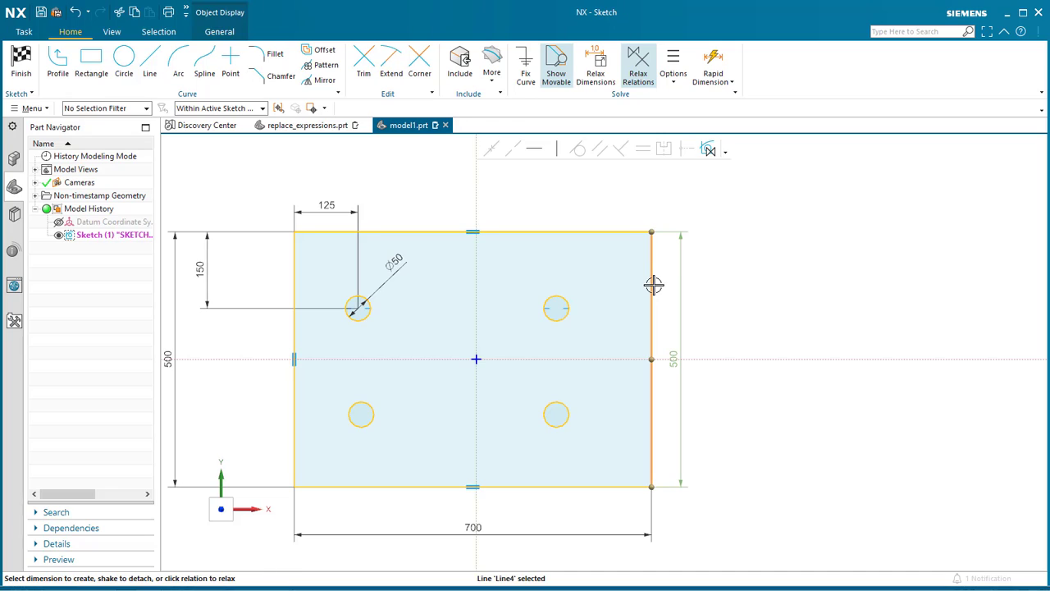
left_click(295, 339)
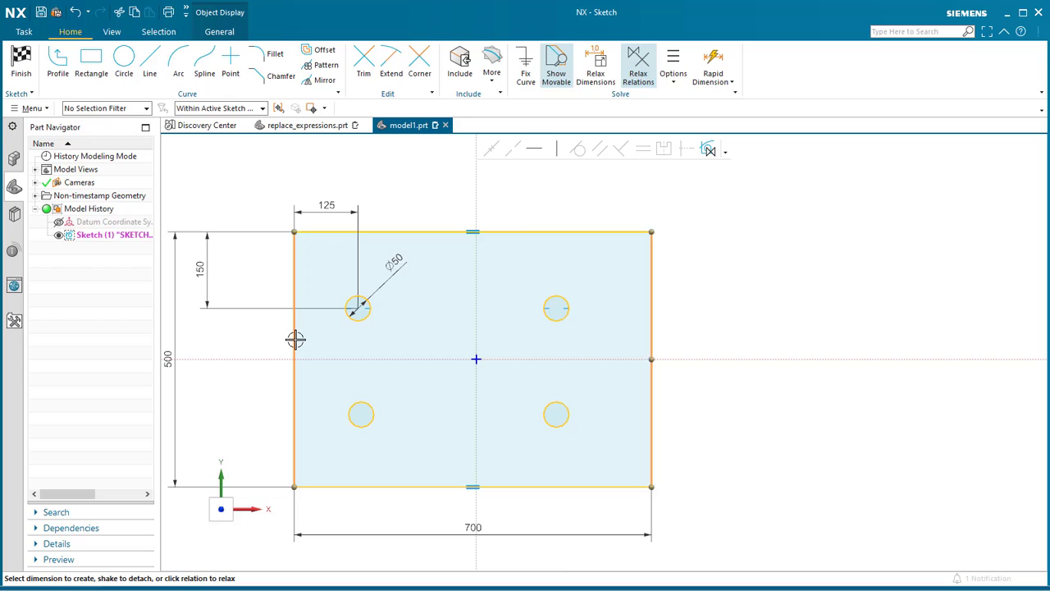
left_click(480, 279)
left_click(664, 149)
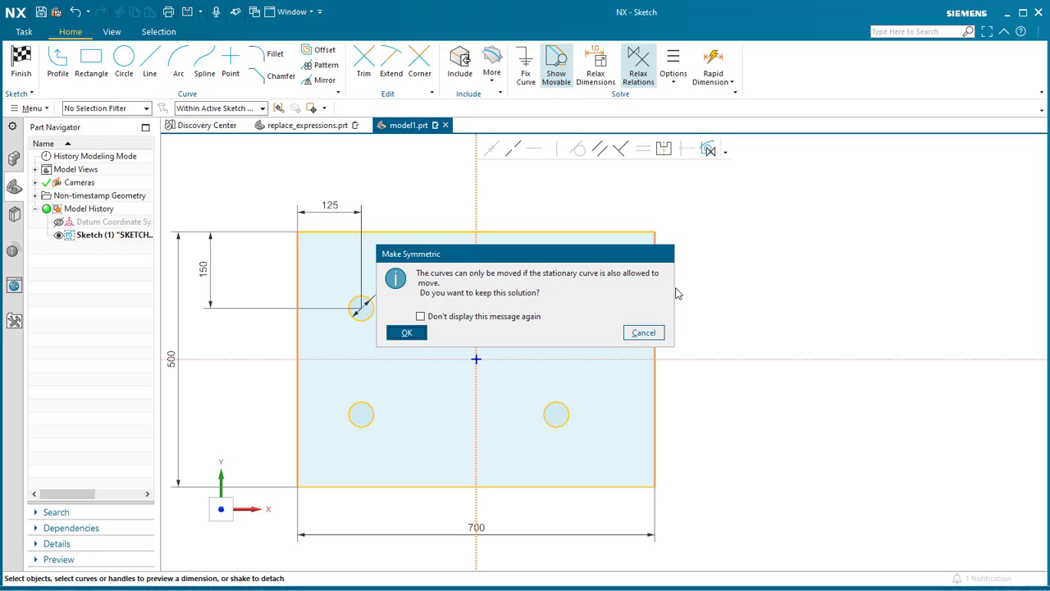
left_click(405, 332)
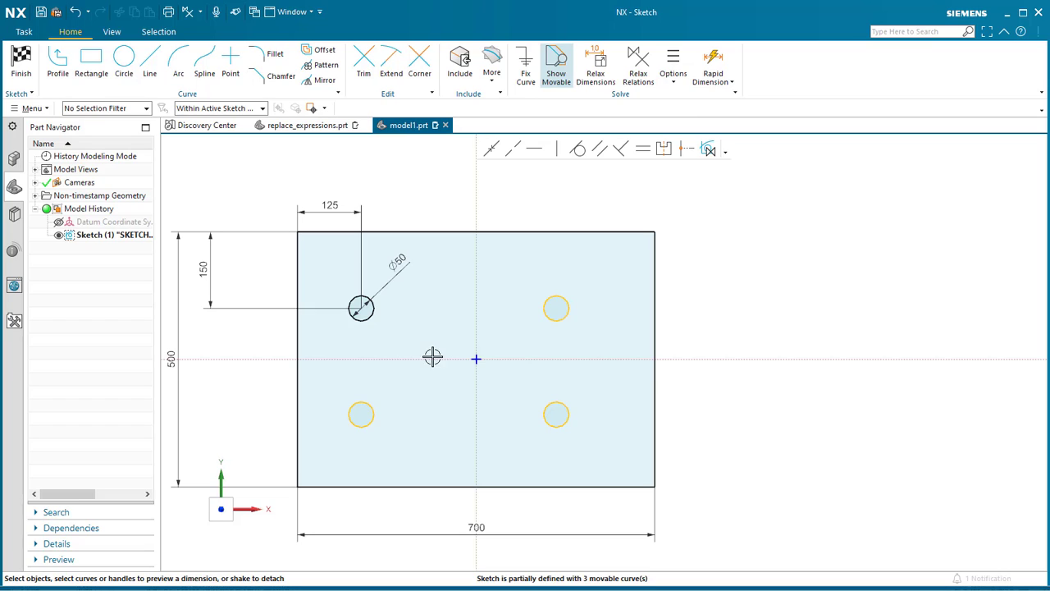
- Dimension the horizontal gap between the facing sides of the two upper circles and set it to 350
left_click(362, 321)
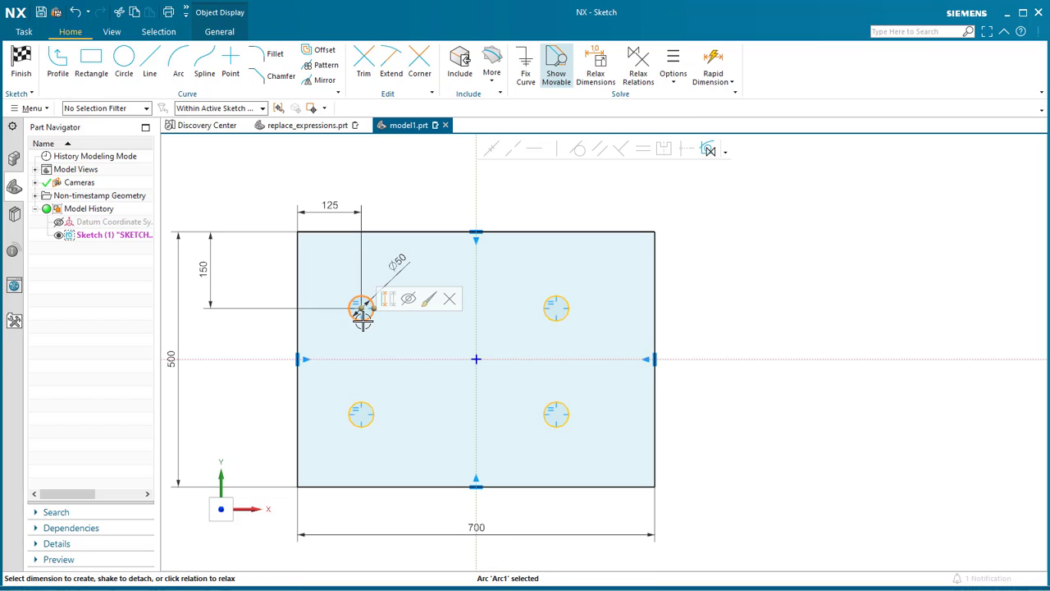
left_click(550, 322)
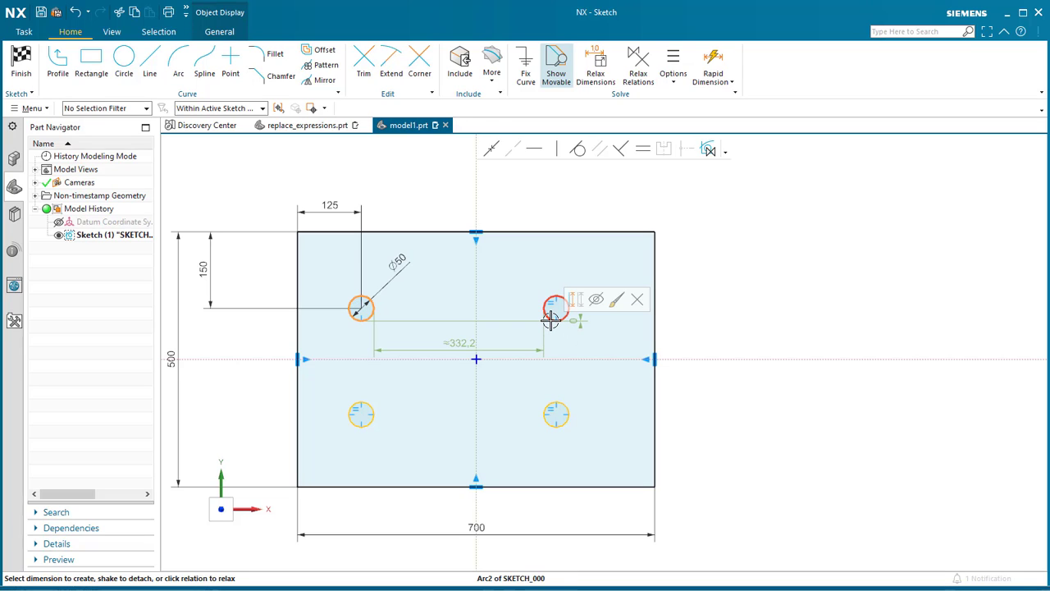
left_click(461, 343)
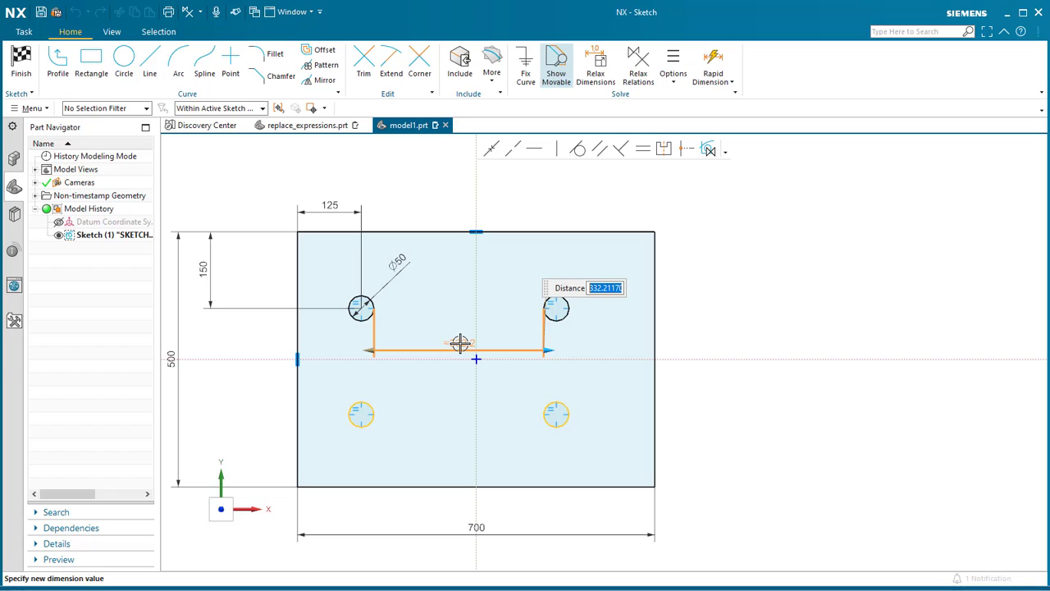
key("Return")
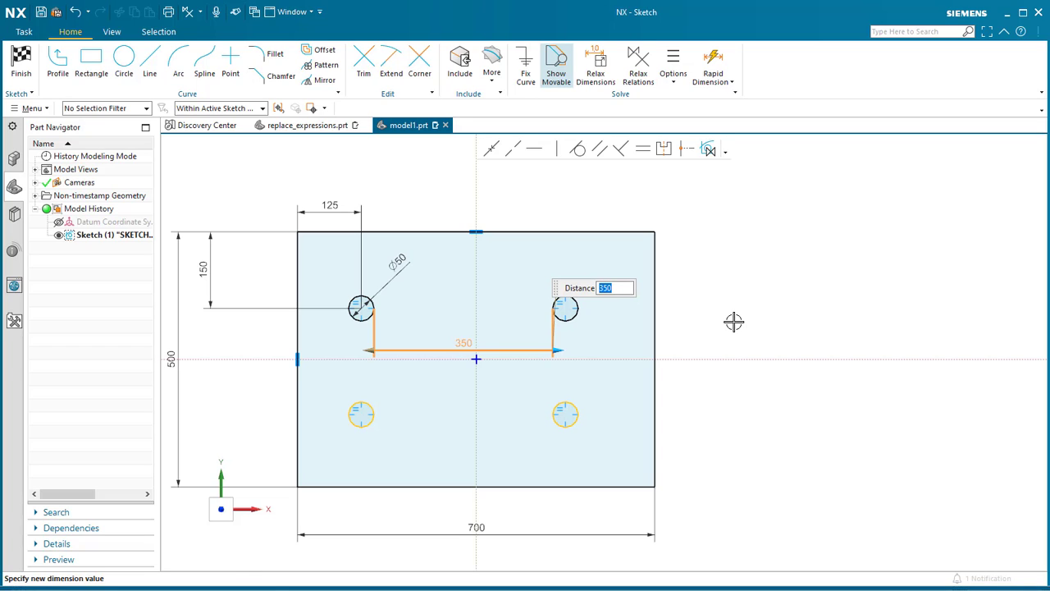
key("Escape")
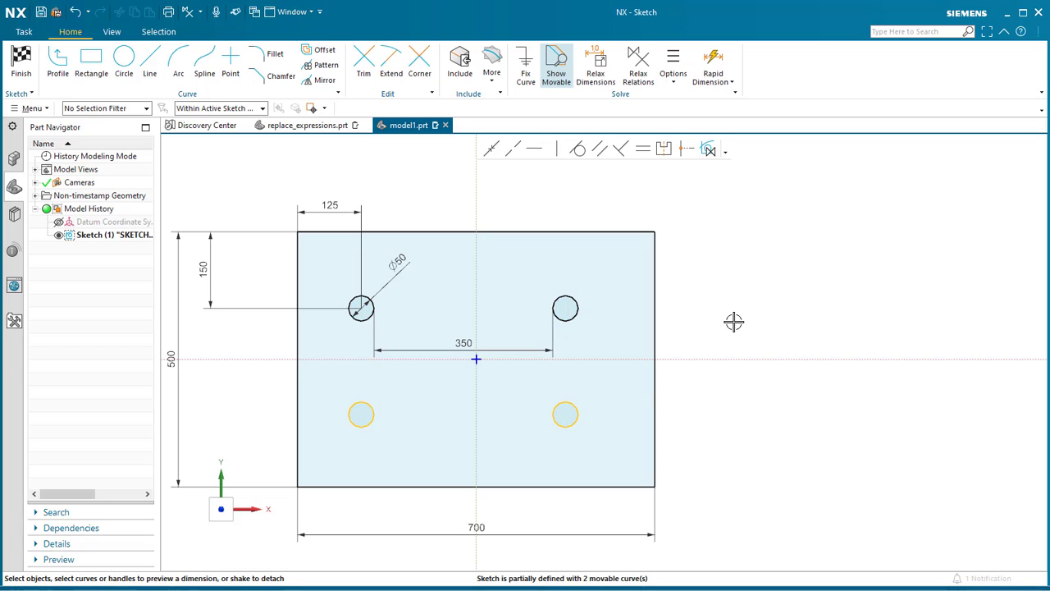
- Dimension the vertical distance between the two right circles' centres as 210 and place it outside the plate's right edge
left_click(564, 414)
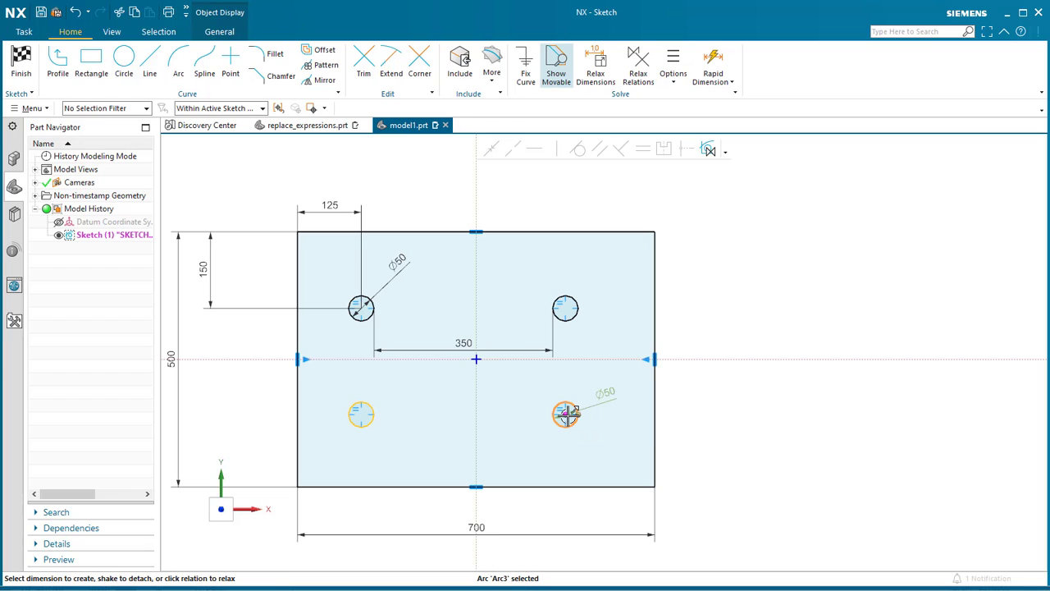
left_click(571, 311)
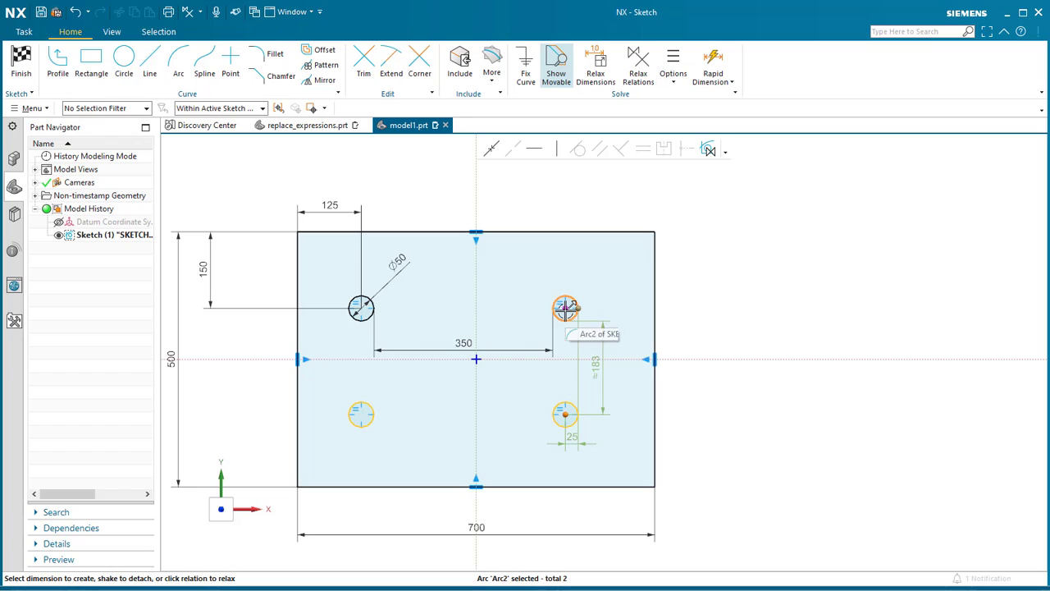
left_click(565, 309)
left_click(589, 356)
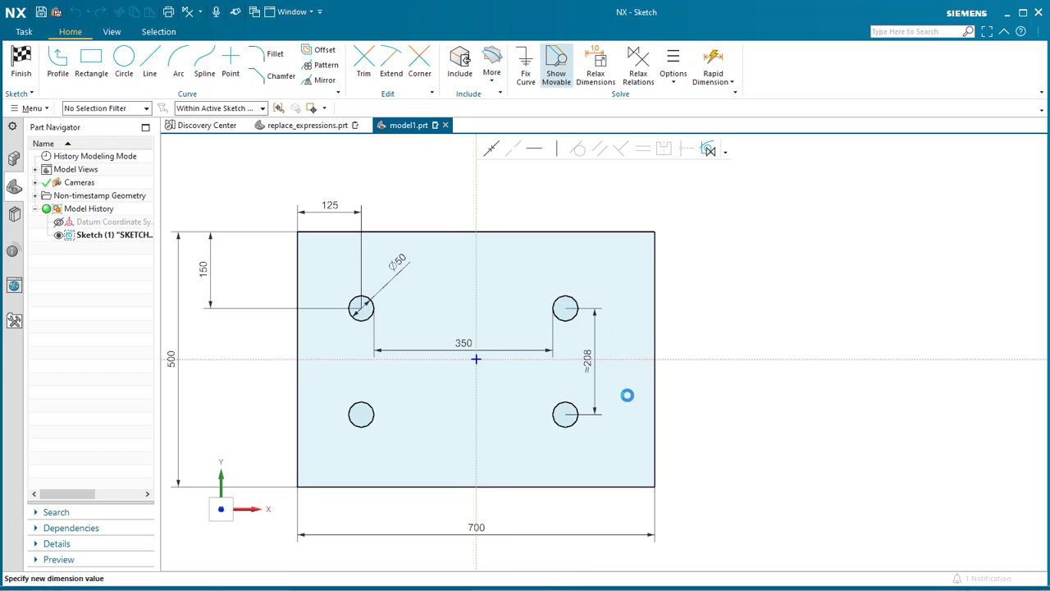
type("21")
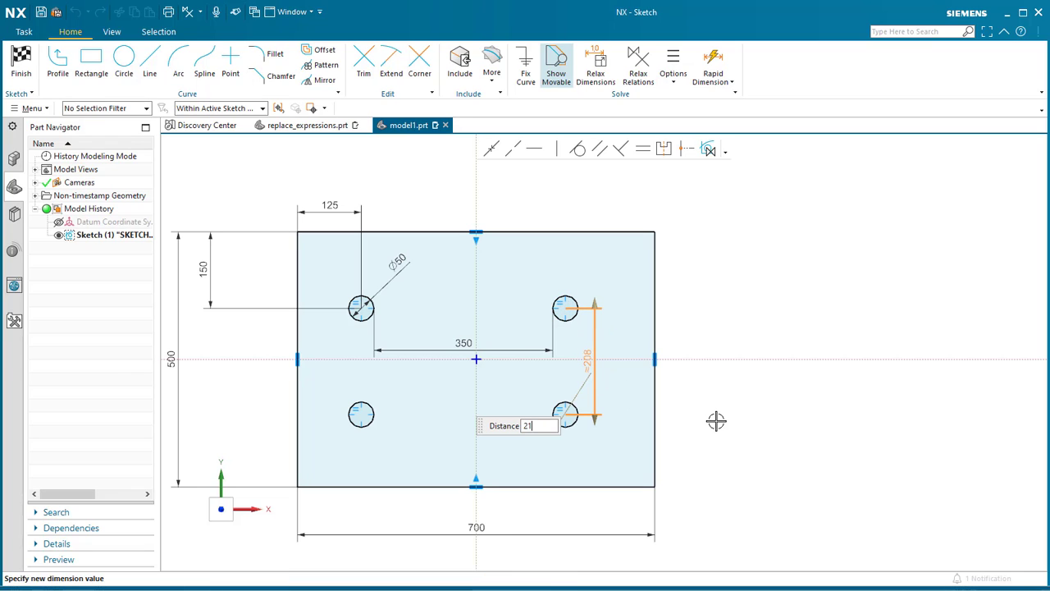
type("0")
key("Return")
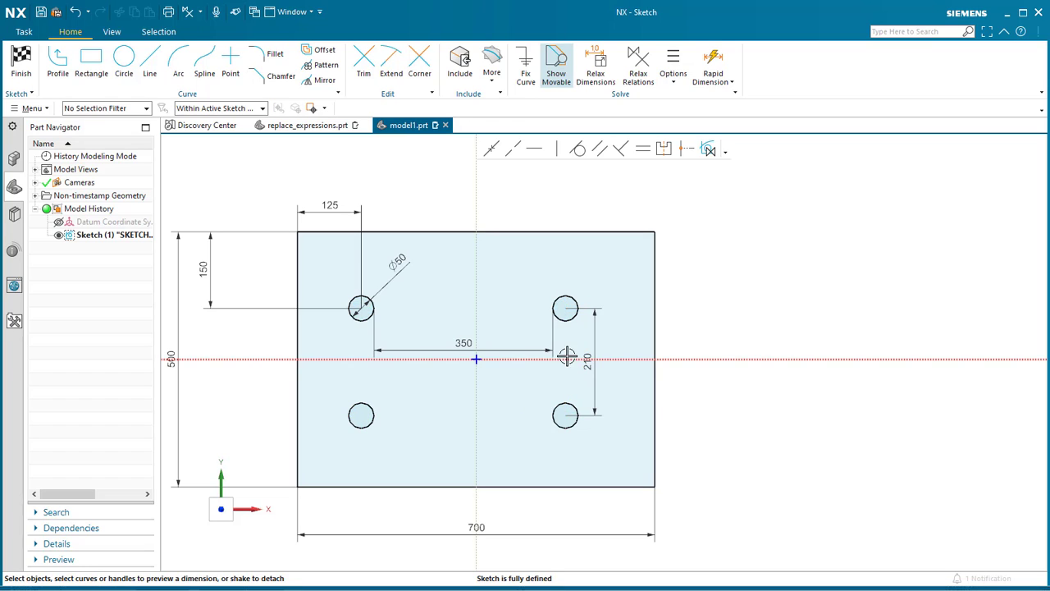
left_click_drag(566, 356, 704, 344)
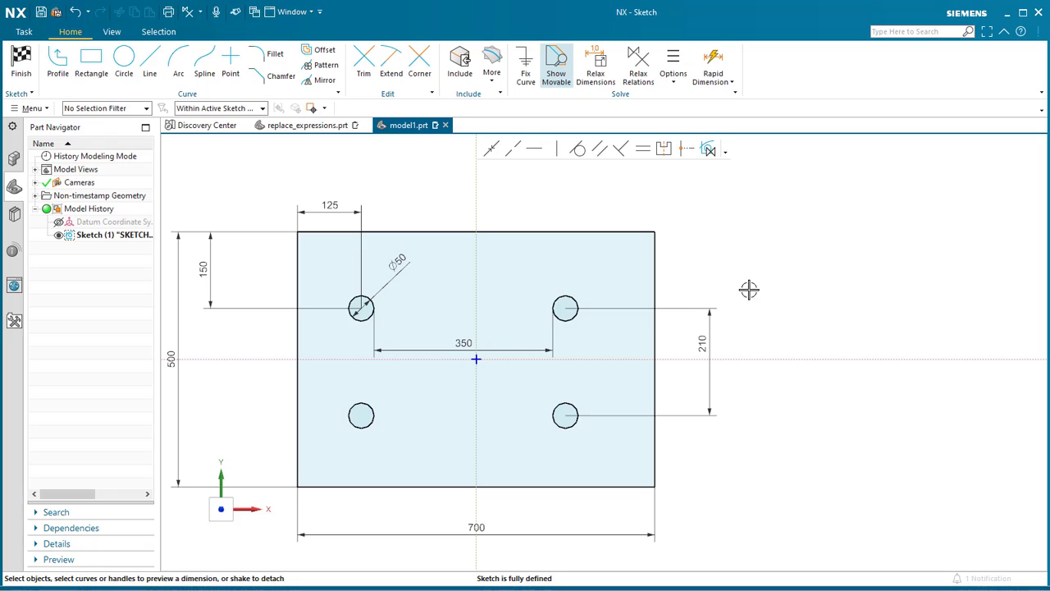
- Replace the 350 dimension between the upper circles with a 400 centre-to-centre dimension placed above the plate
left_click(470, 350)
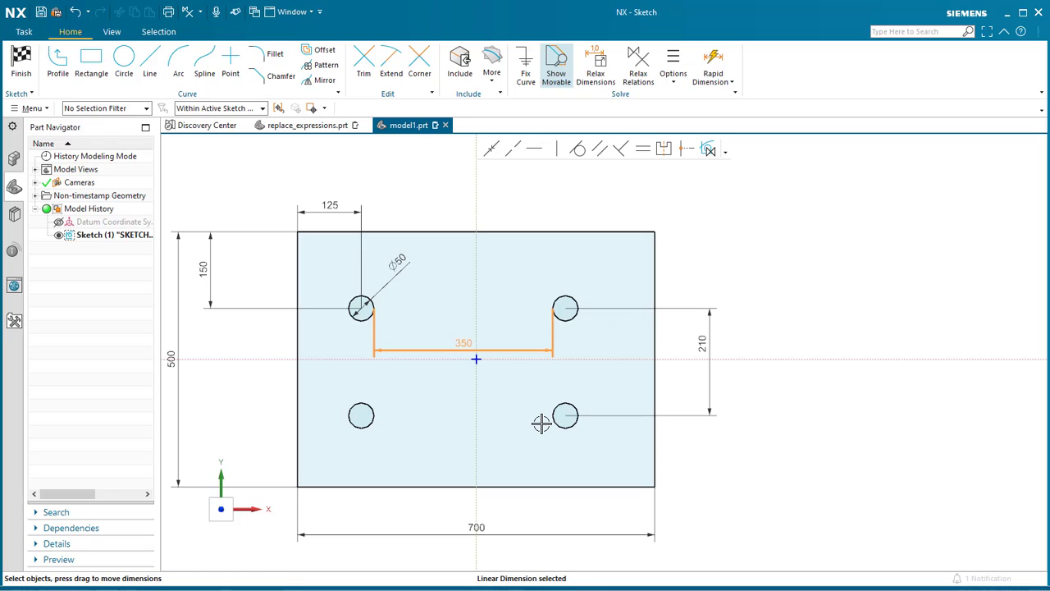
key("Delete")
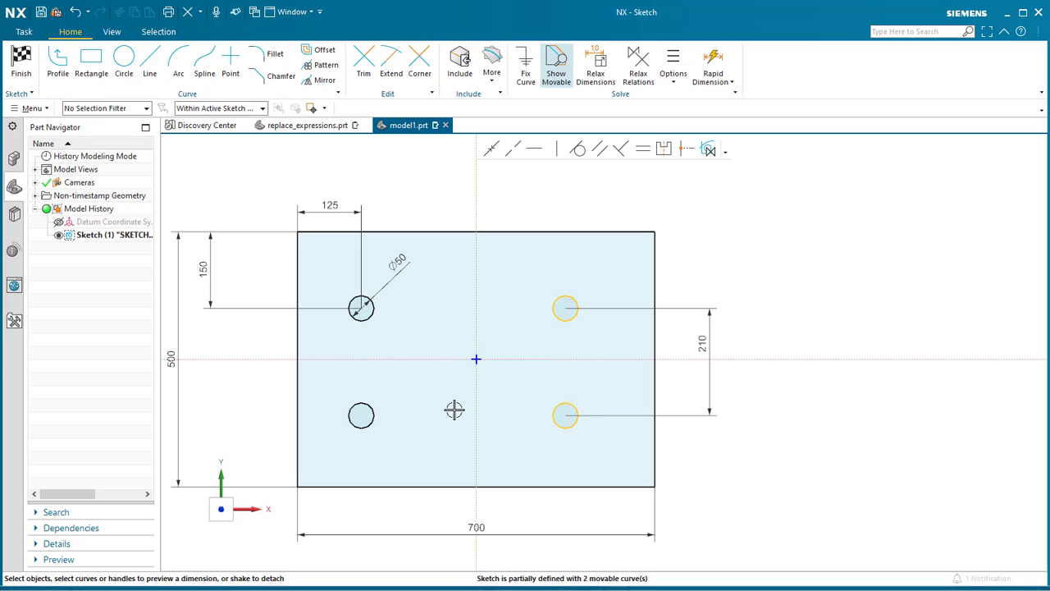
left_click(361, 308)
key("Escape")
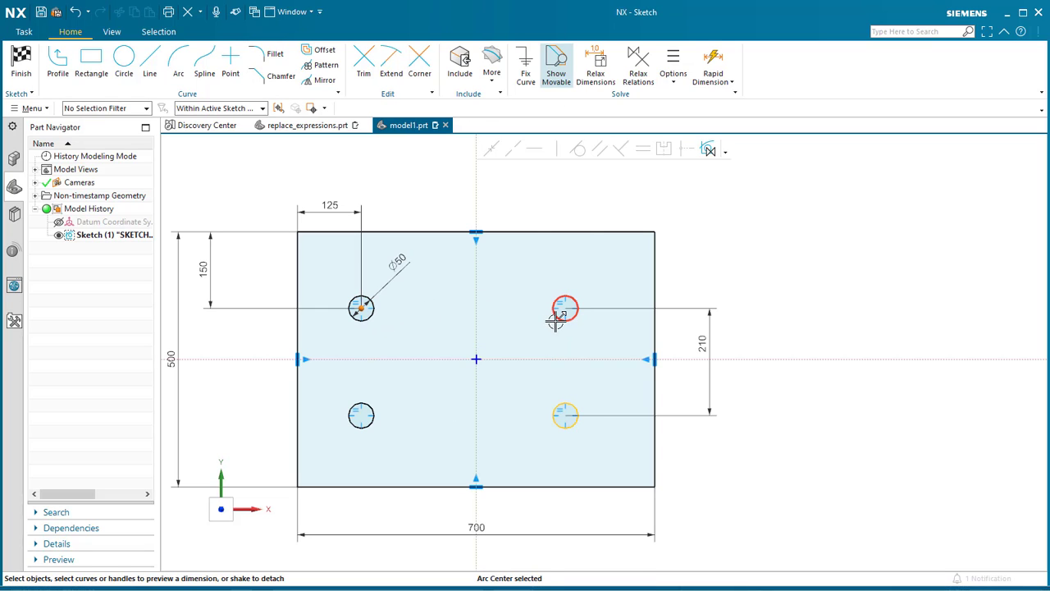
left_click(565, 308)
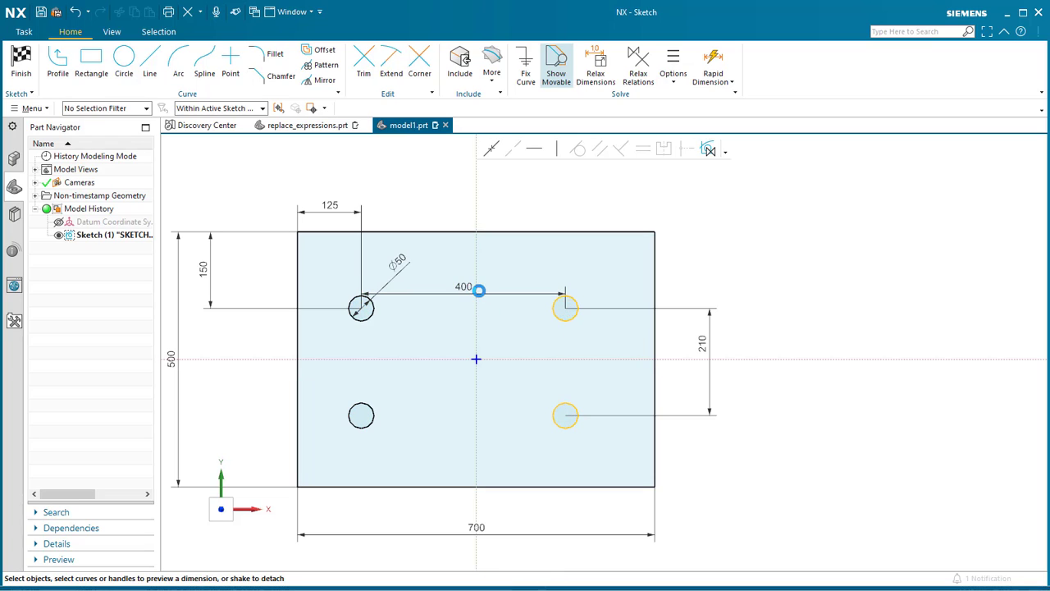
left_click(474, 292)
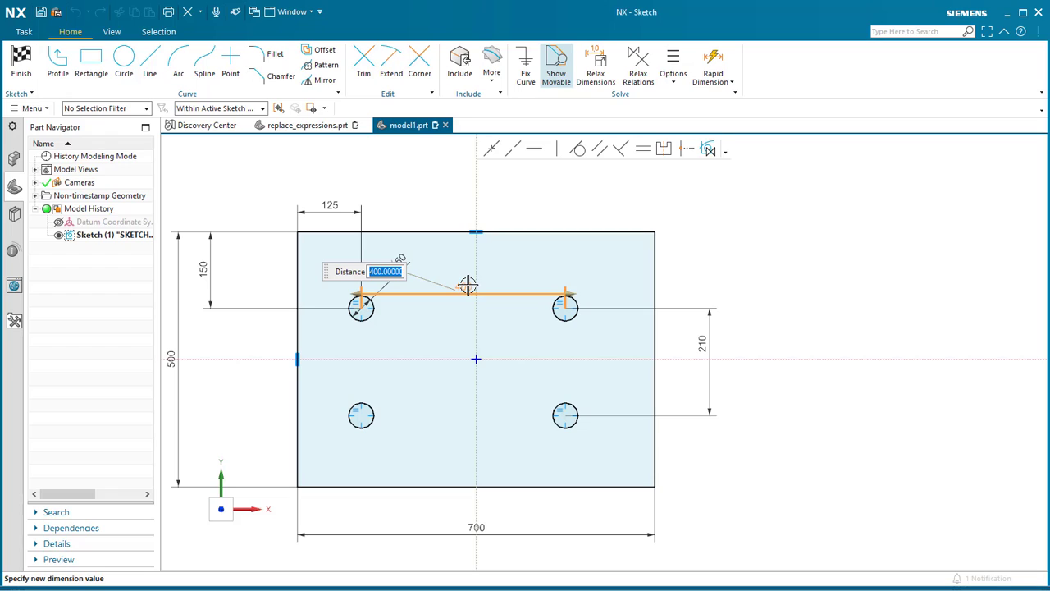
left_click(834, 249)
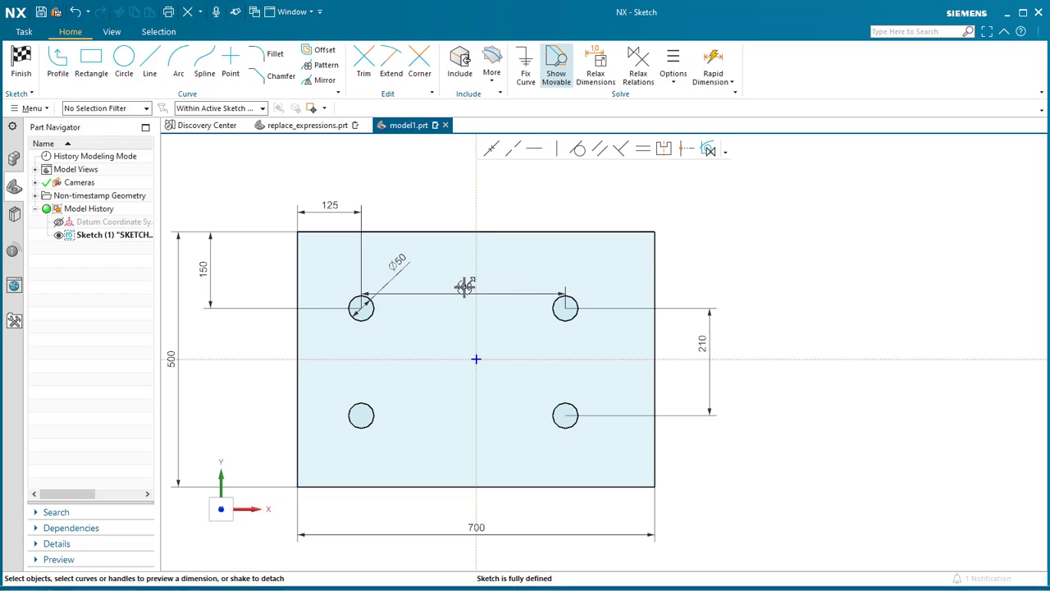
left_click_drag(465, 286, 464, 206)
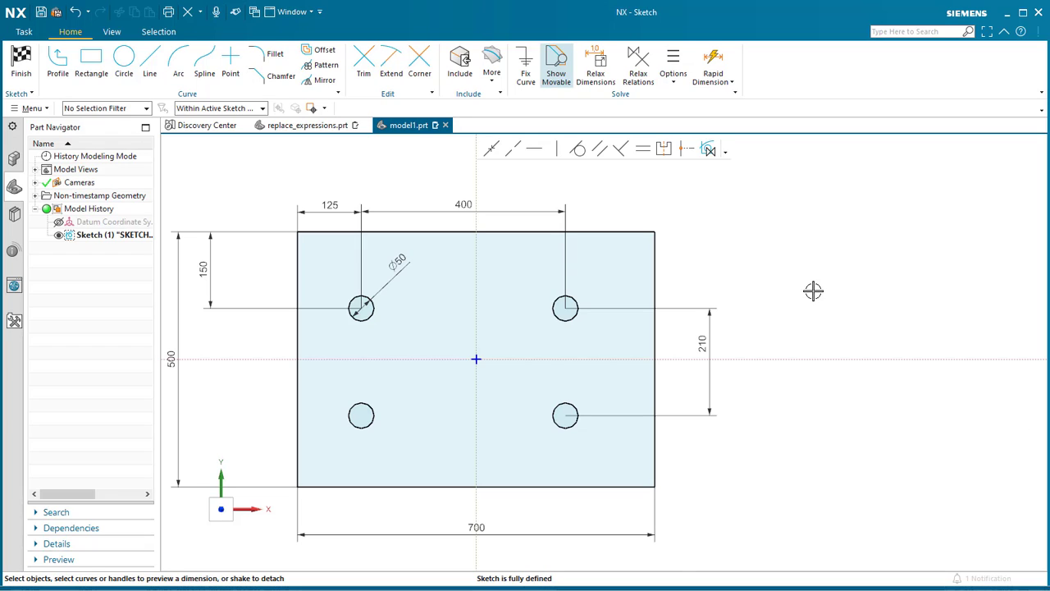
- Draw a three-line rectangular tab about 110 wide and 130 high projecting outward from the plate's right edge
left_click(153, 81)
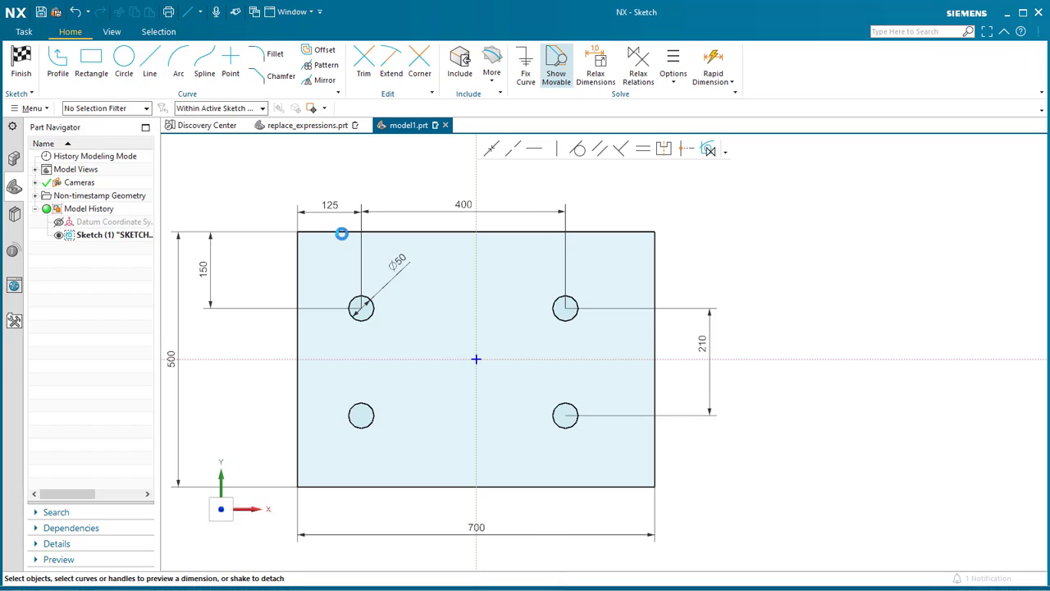
left_click(655, 314)
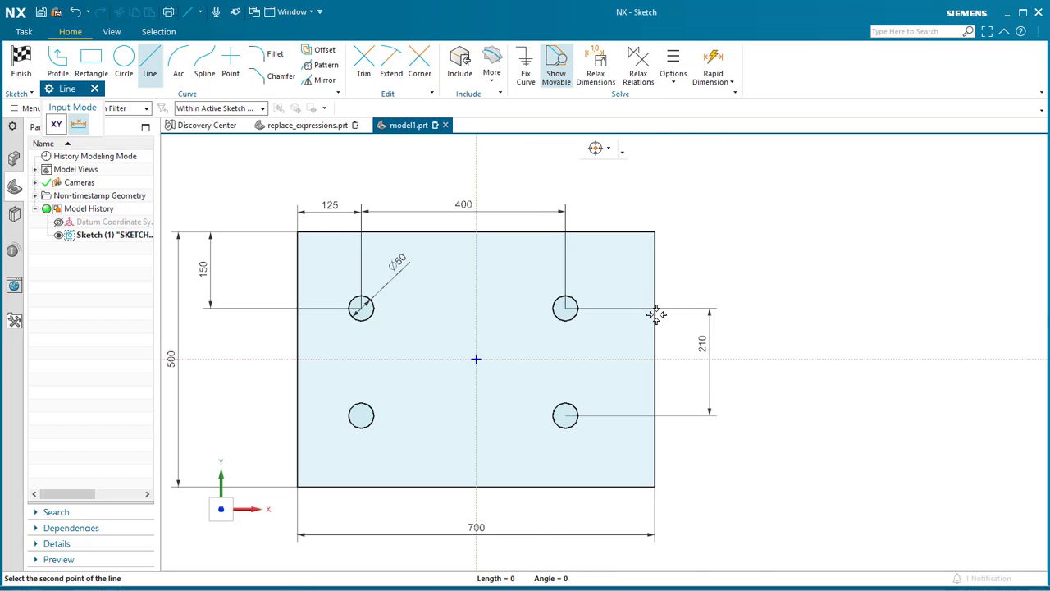
left_click(709, 313)
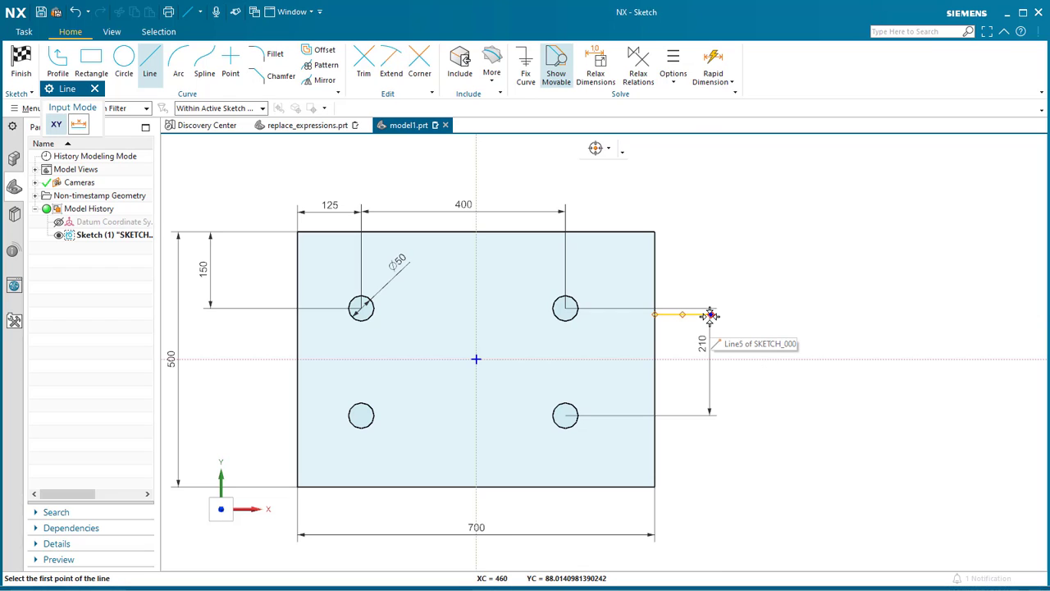
left_click(709, 312)
left_click(711, 379)
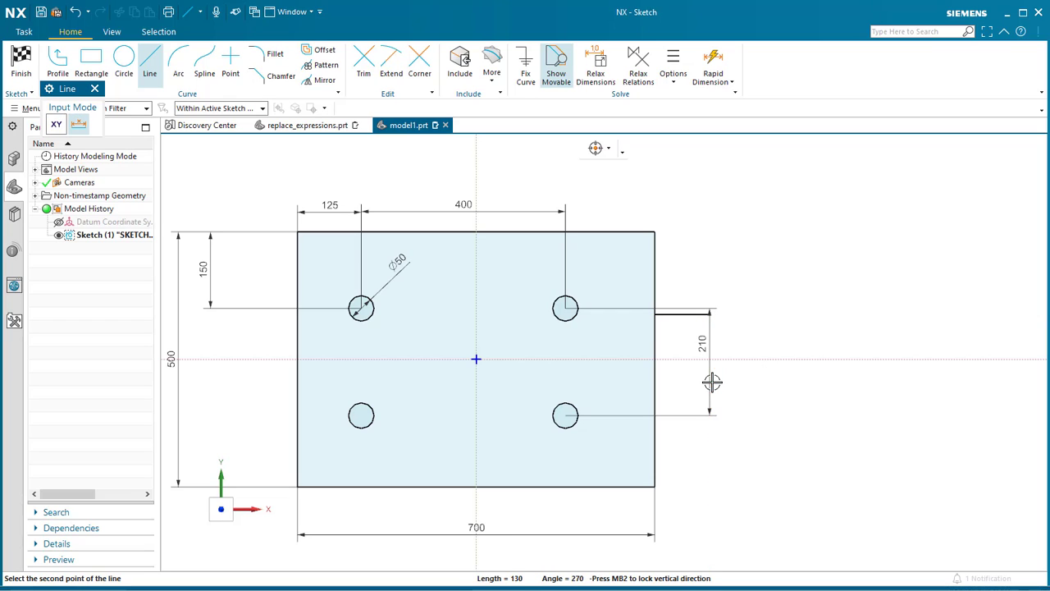
left_click(697, 380)
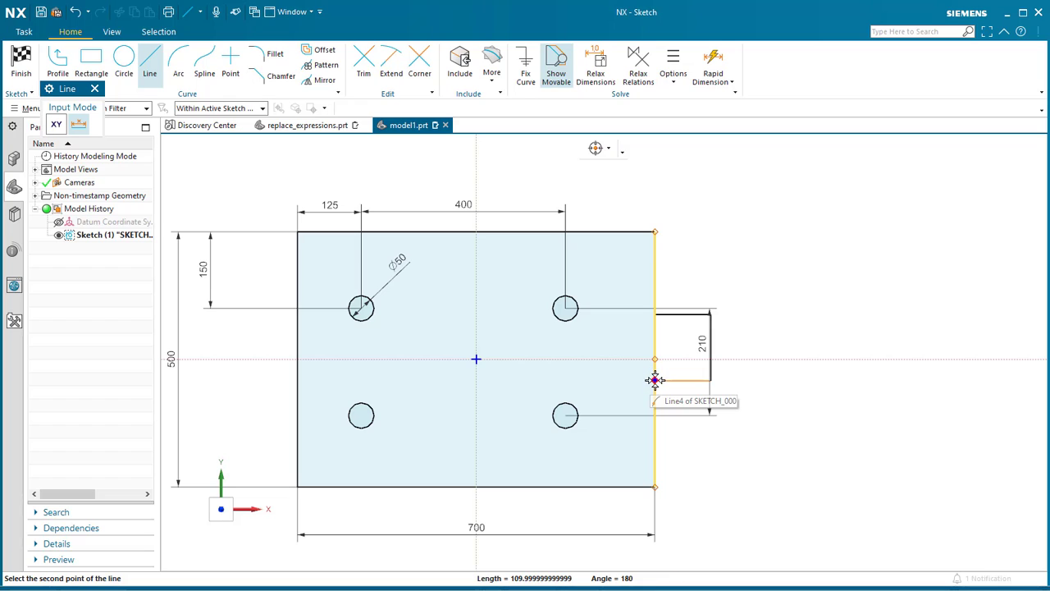
left_click(655, 380)
key("Escape")
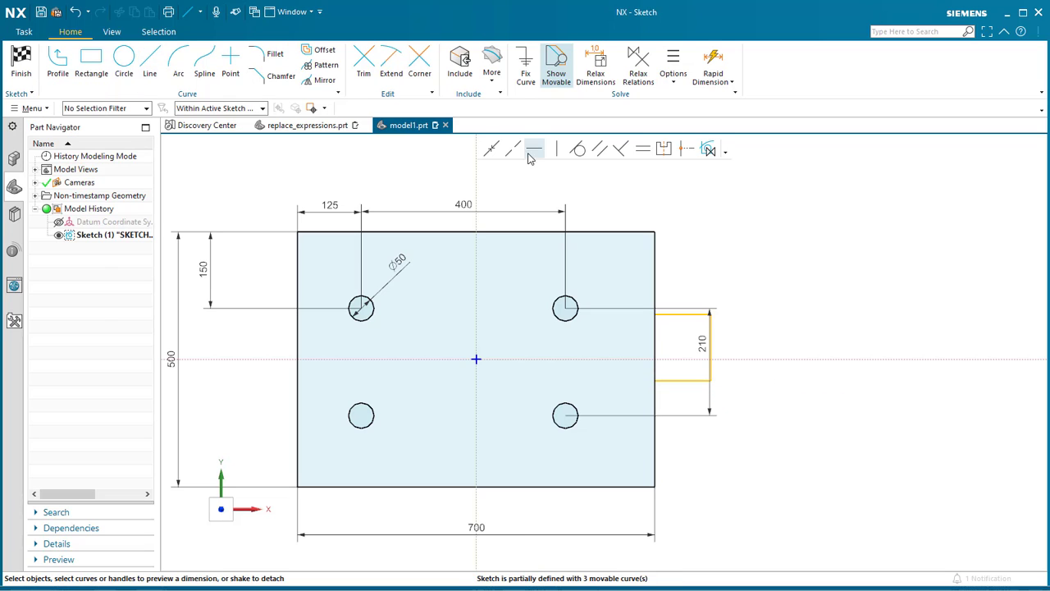
- Trim away the section of the plate's right edge inside the tab, keeping the tab's lower line
left_click(363, 64)
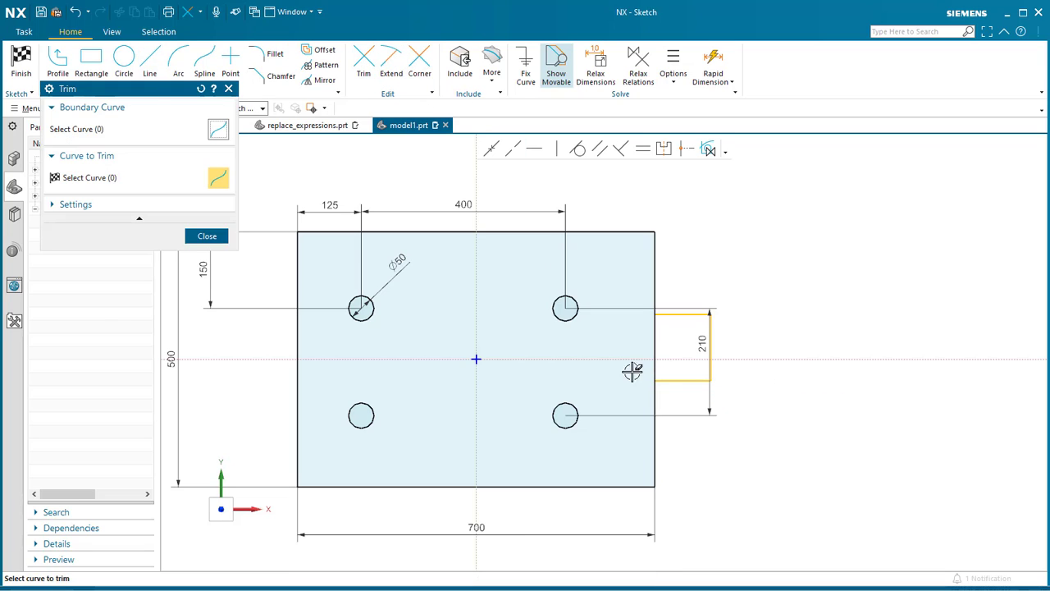
mouse_move(635, 330)
left_mouse_down()
mouse_move(667, 391)
mouse_move(630, 391)
left_mouse_up()
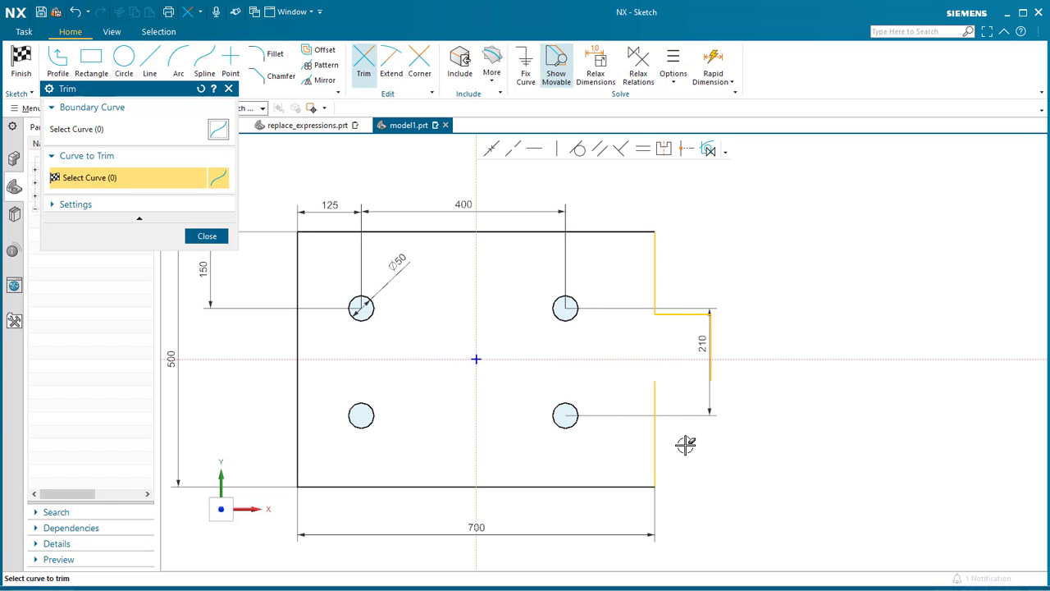
key("ctrl+z")
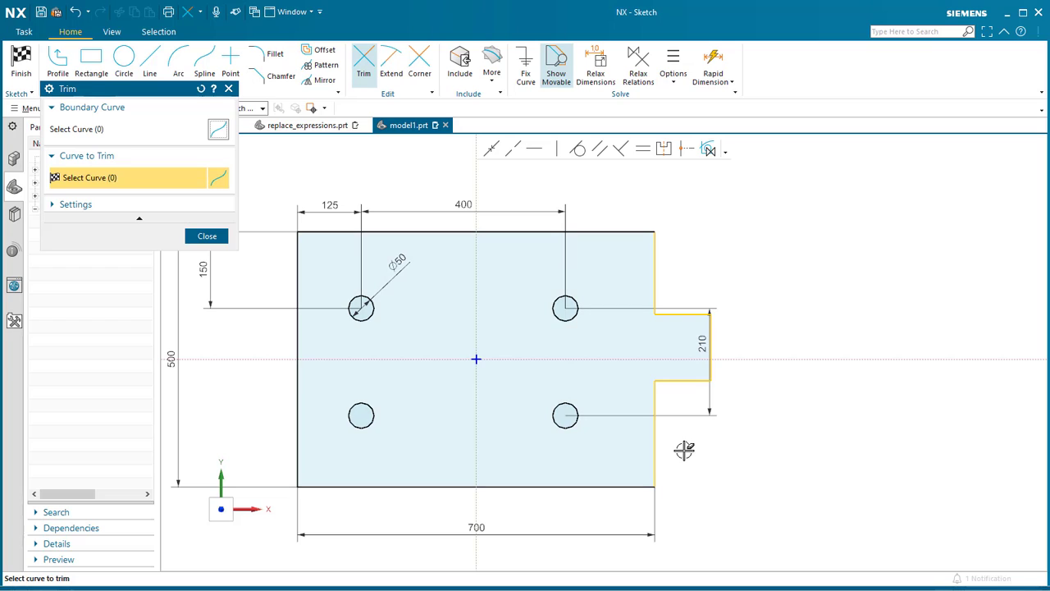
key("Escape")
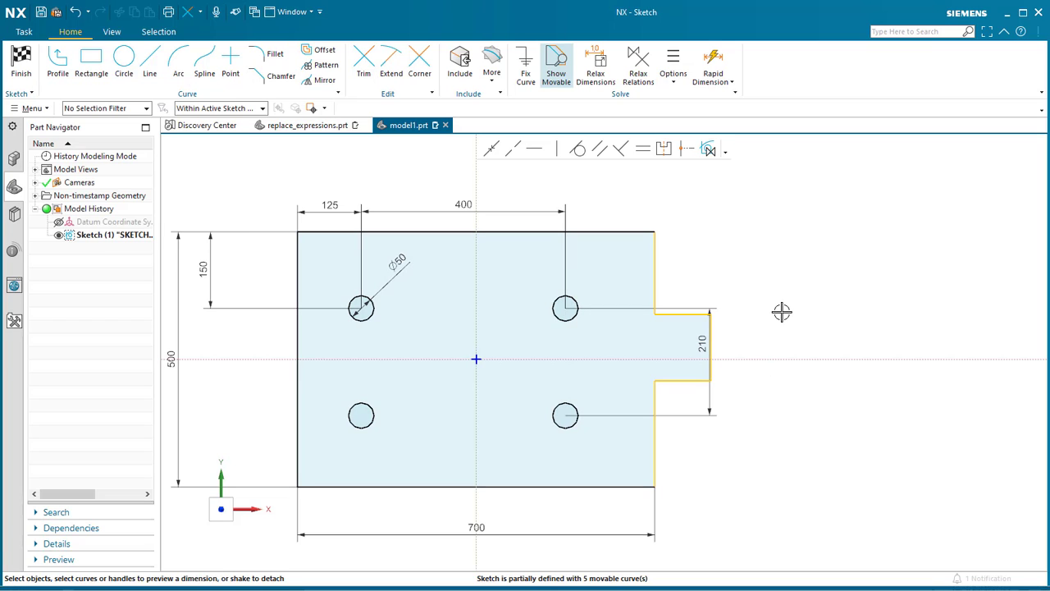
- Dimension the vertical distance between the plate's upper edge and the tab's upper edge and set it to 150
left_click(692, 315)
left_click(633, 232)
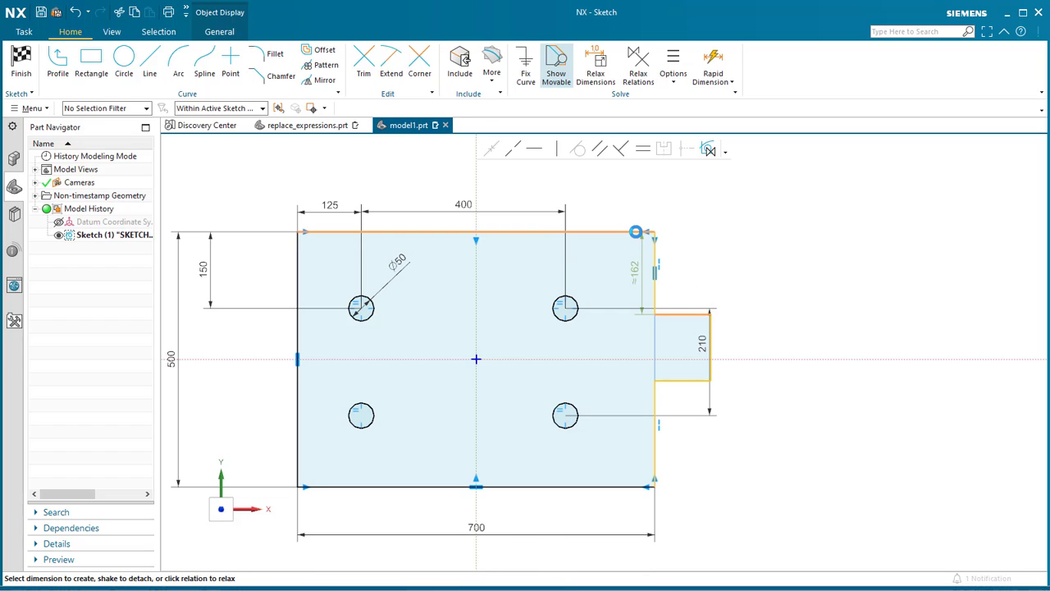
double_click(630, 268)
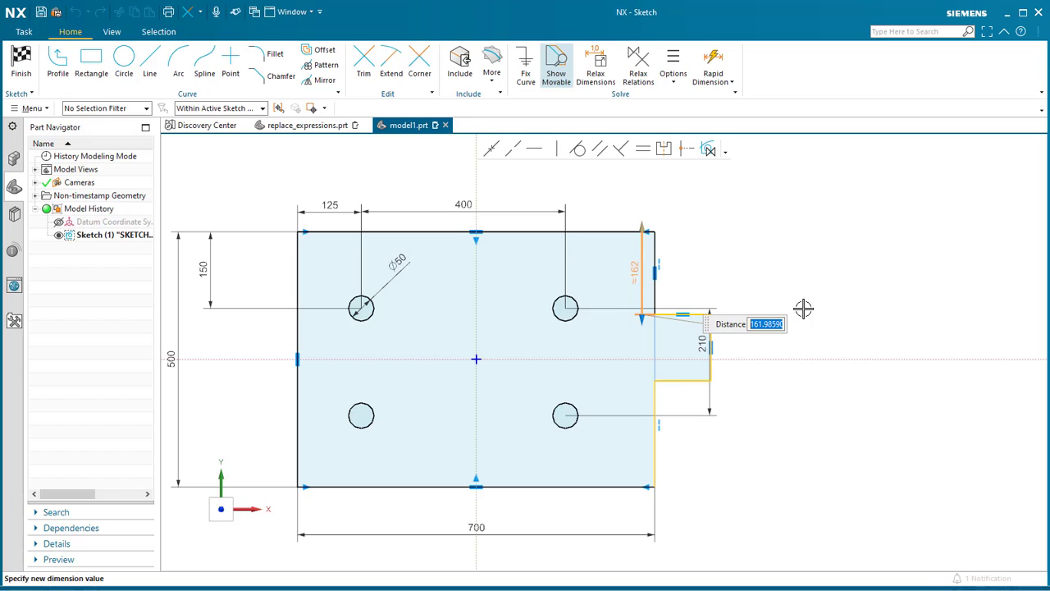
type("150")
key("Return")
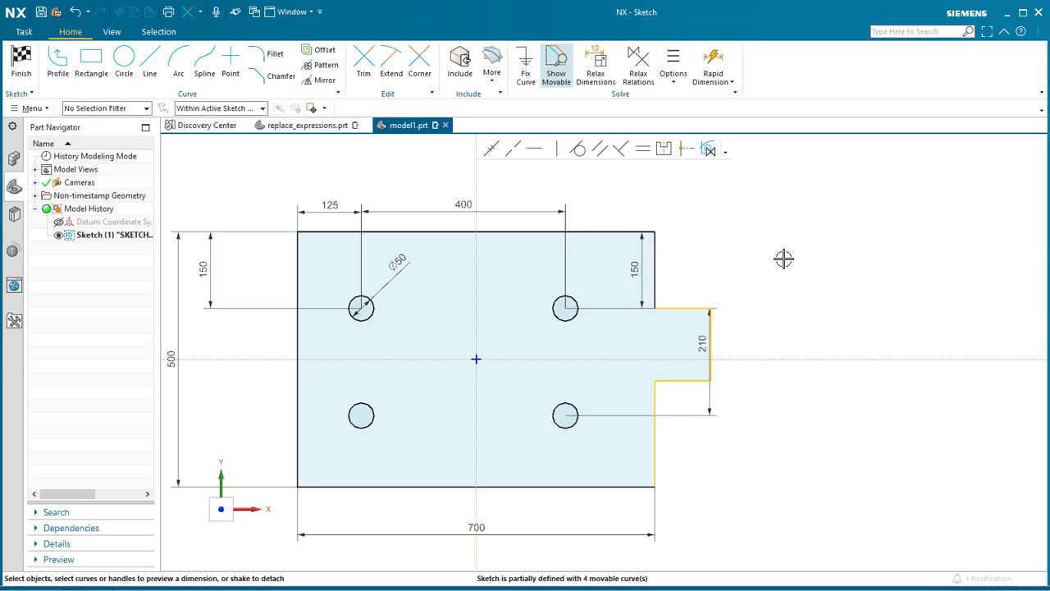
- Dimension the tab's lower edge as 110 and place the dimension below the plate, beside the 700 dimension
left_click(675, 379)
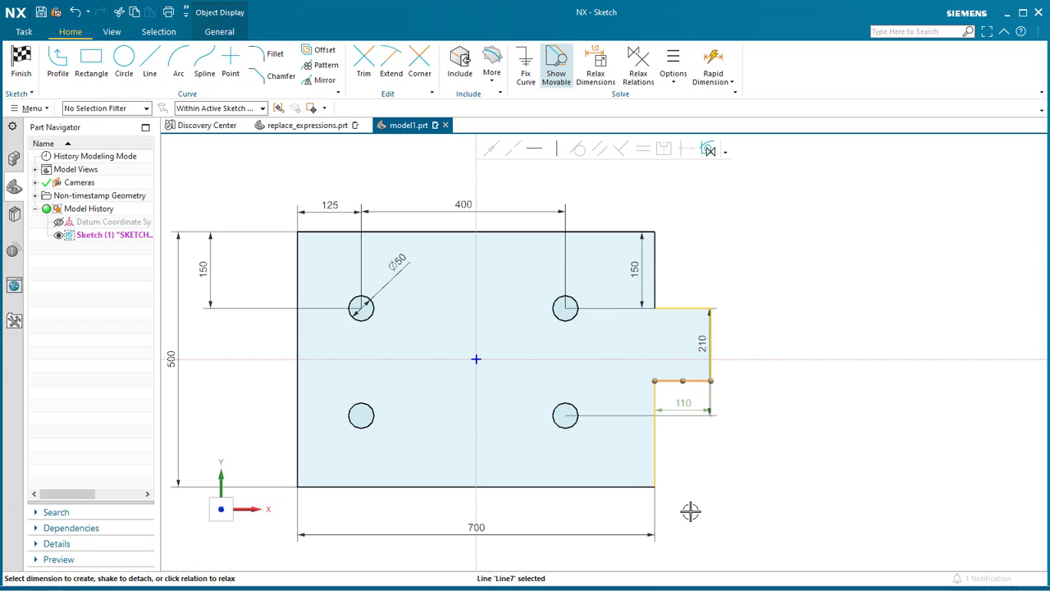
double_click(684, 400)
left_click_drag(686, 401, 693, 484)
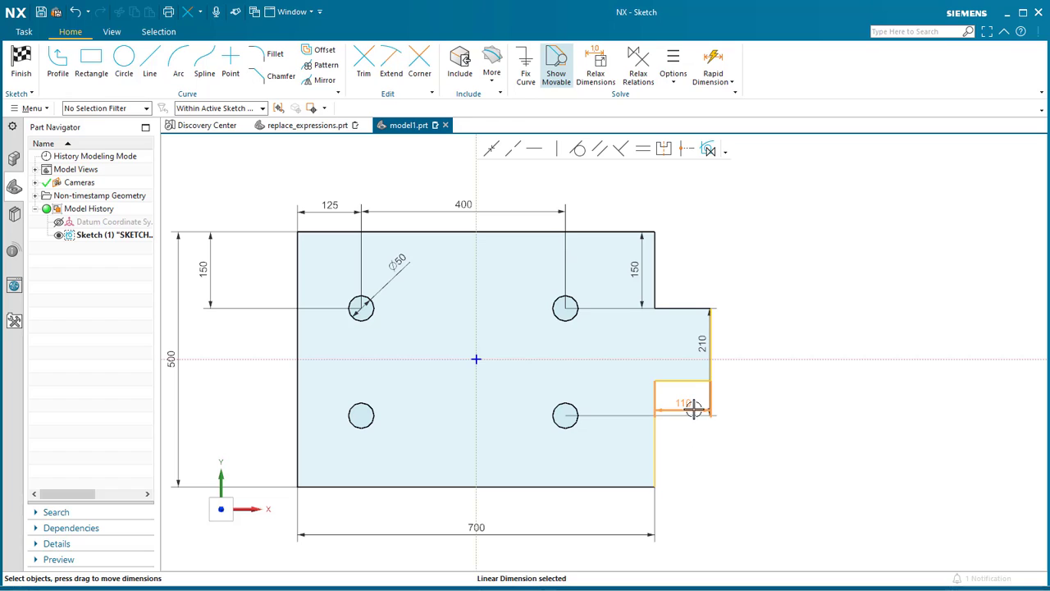
left_click_drag(691, 403, 707, 516)
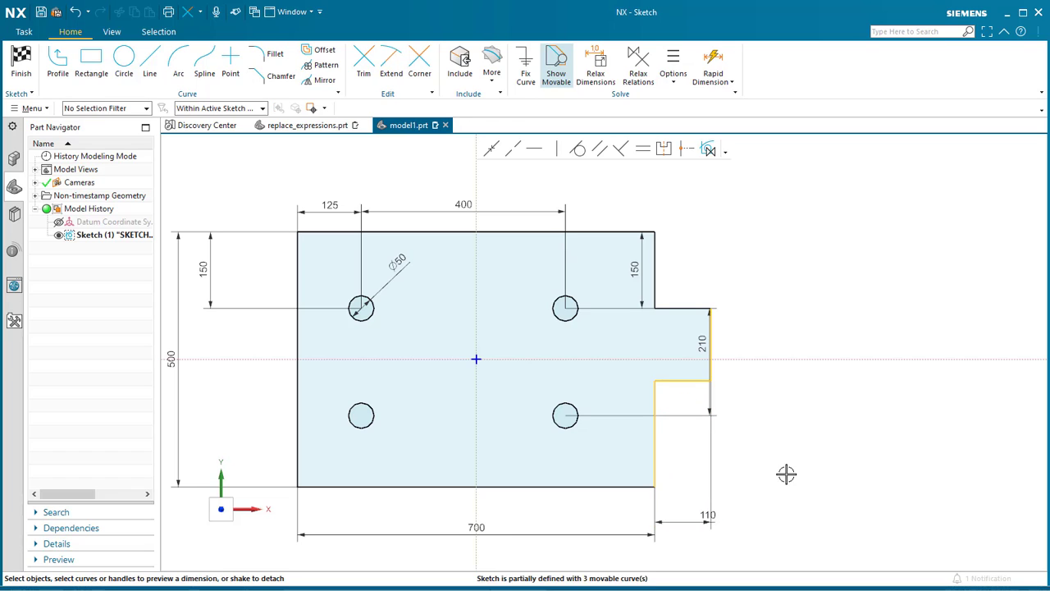
- Dimension the height of the tab's outer vertical edge and set it to 140
left_click(712, 334)
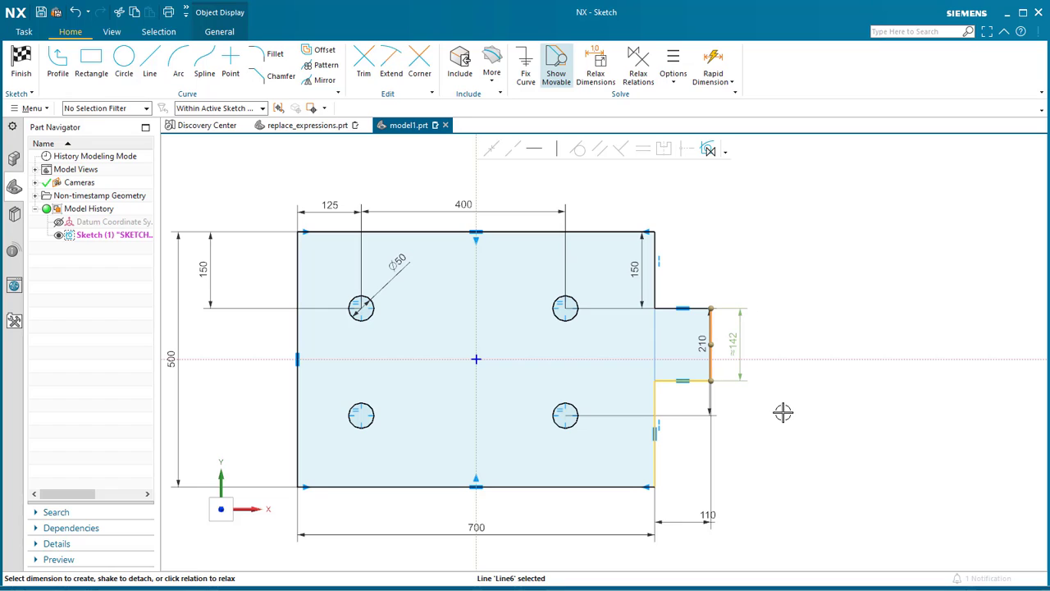
left_click(747, 348)
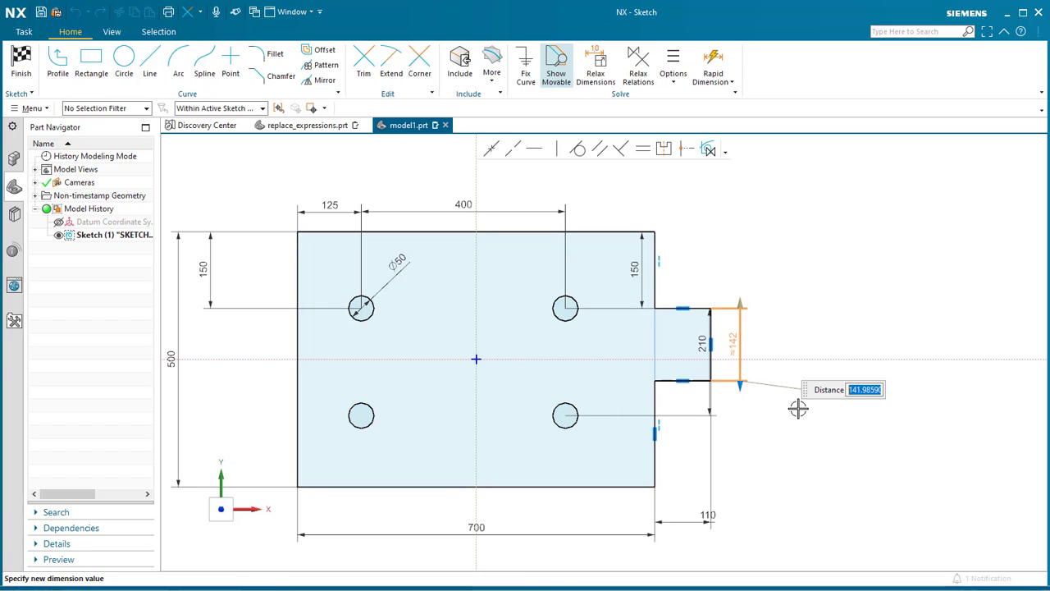
type("140")
key("Return")
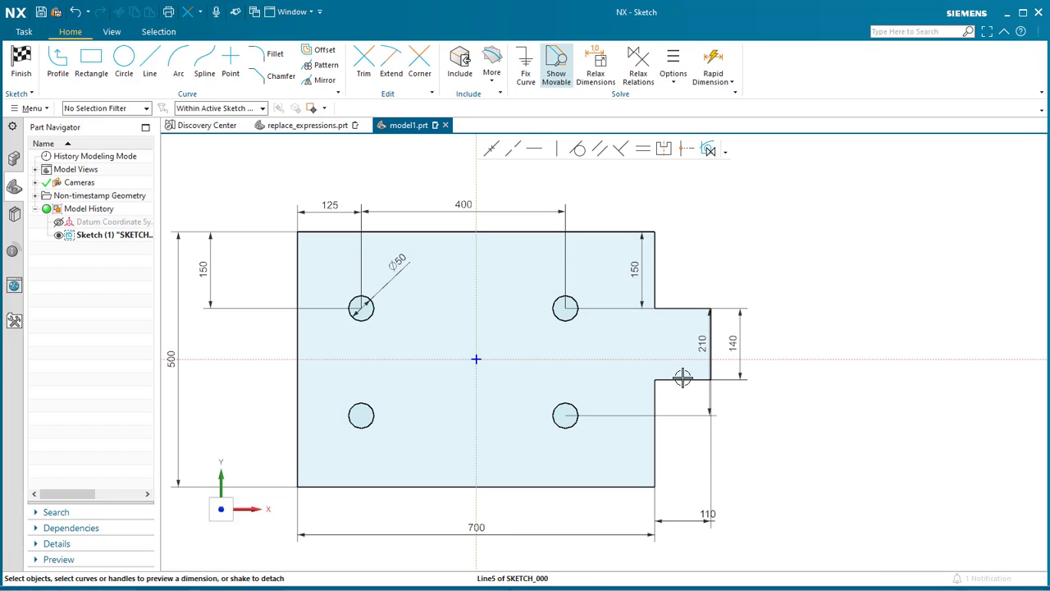
left_click(826, 316)
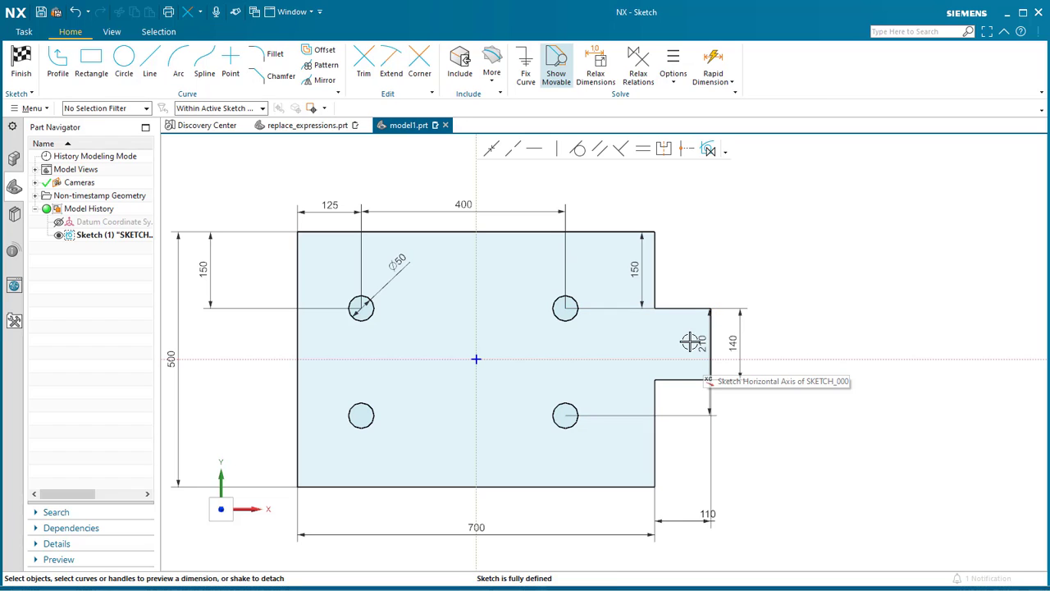
- Turn on Relax Relations and move the 210 dimension outward beyond the tab's 140 dimension
left_click(639, 76)
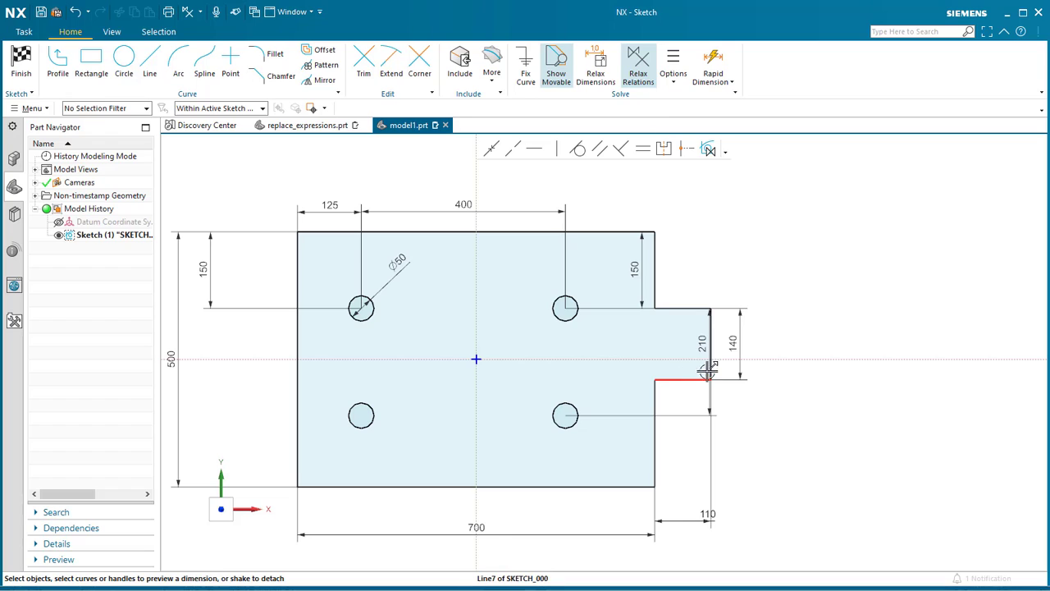
left_click(710, 341)
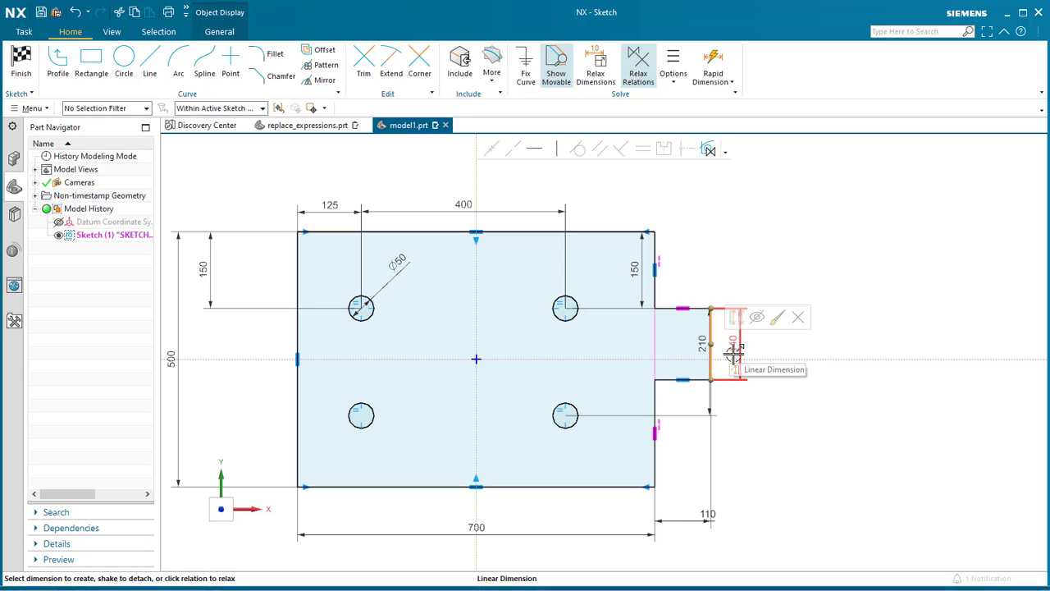
left_click(733, 351)
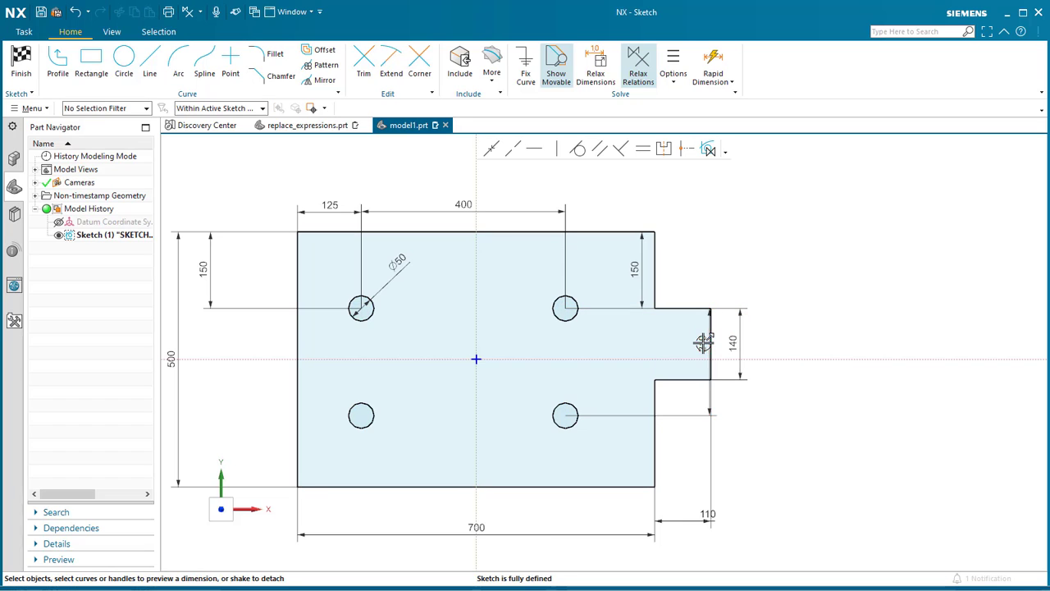
left_click_drag(703, 349, 819, 345)
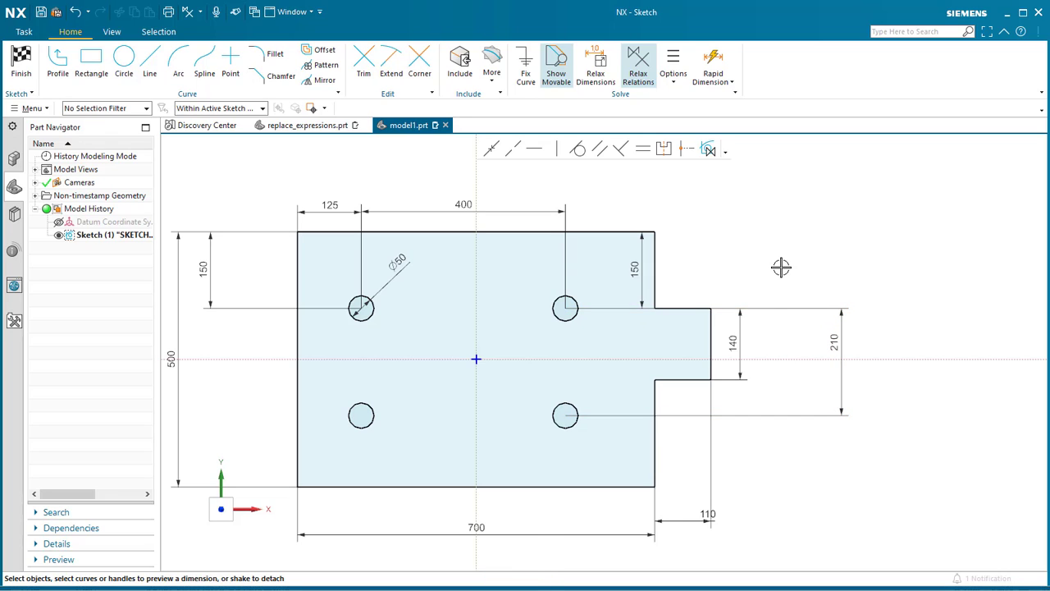
- Try shifting the tab's outer vertical edge downward with only relations relaxed, and undo the move
left_click(709, 345)
left_click(710, 345)
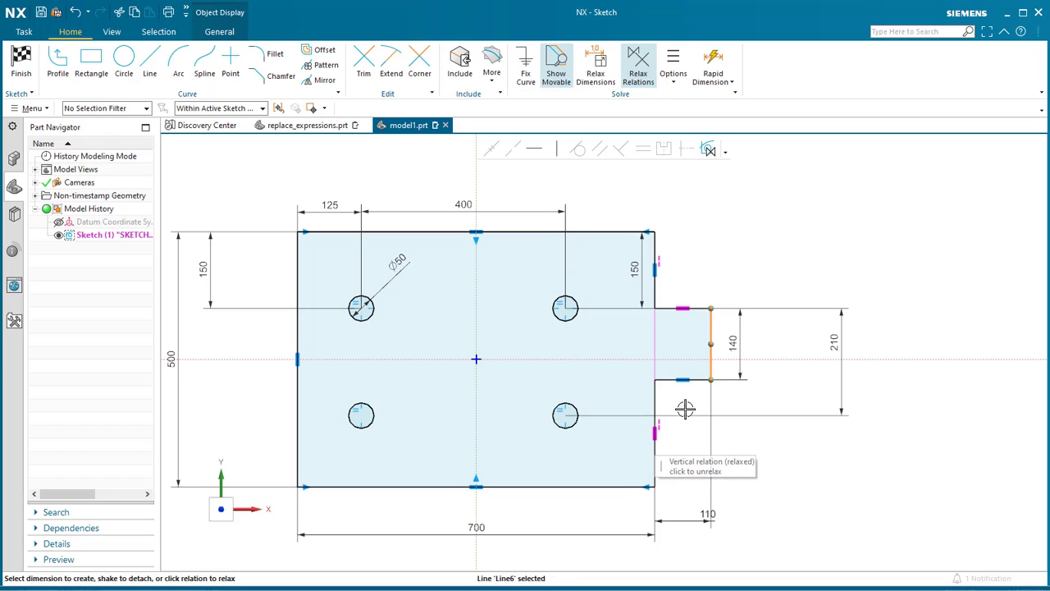
mouse_move(712, 336)
left_mouse_down()
mouse_move(730, 335)
mouse_move(707, 338)
mouse_move(765, 362)
mouse_move(759, 404)
mouse_move(743, 344)
left_mouse_up()
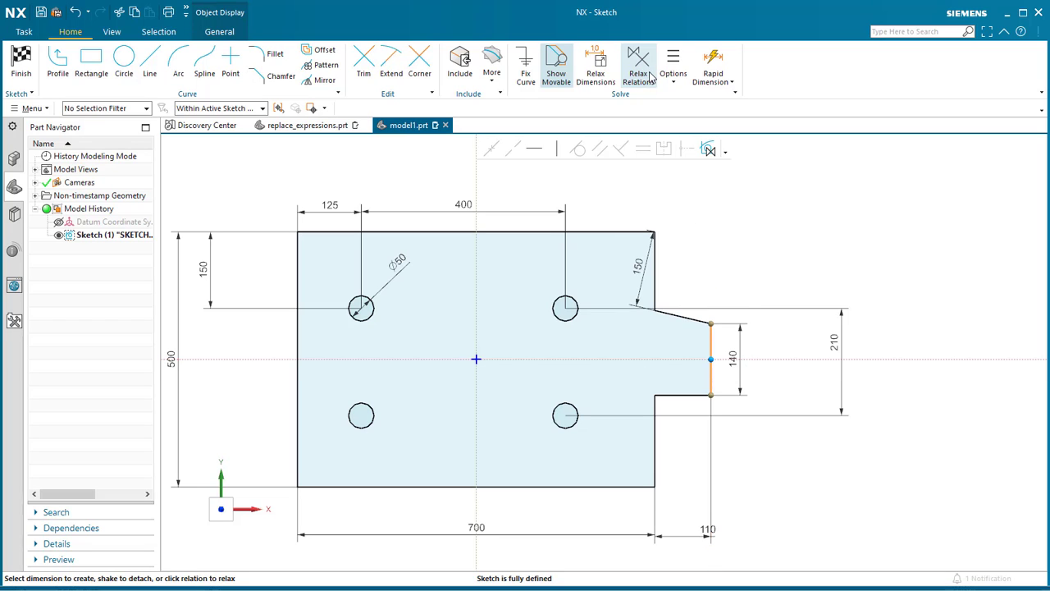
key("ctrl+z")
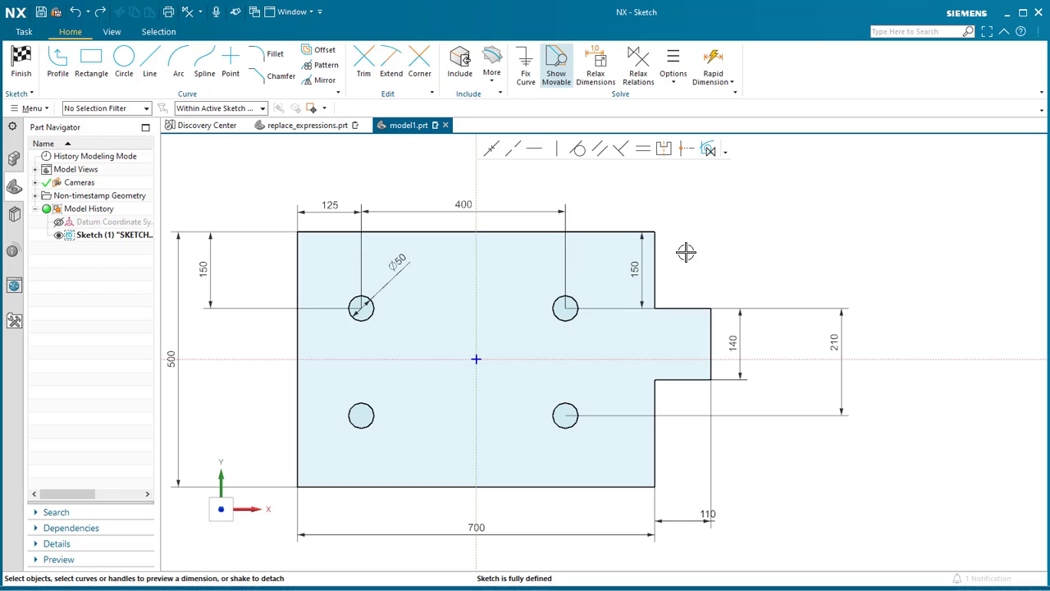
- Relax both relations and dimensions and move the tab's outer edge down until the tab's upper edge is about 183 below the plate's upper edge
left_click(640, 64)
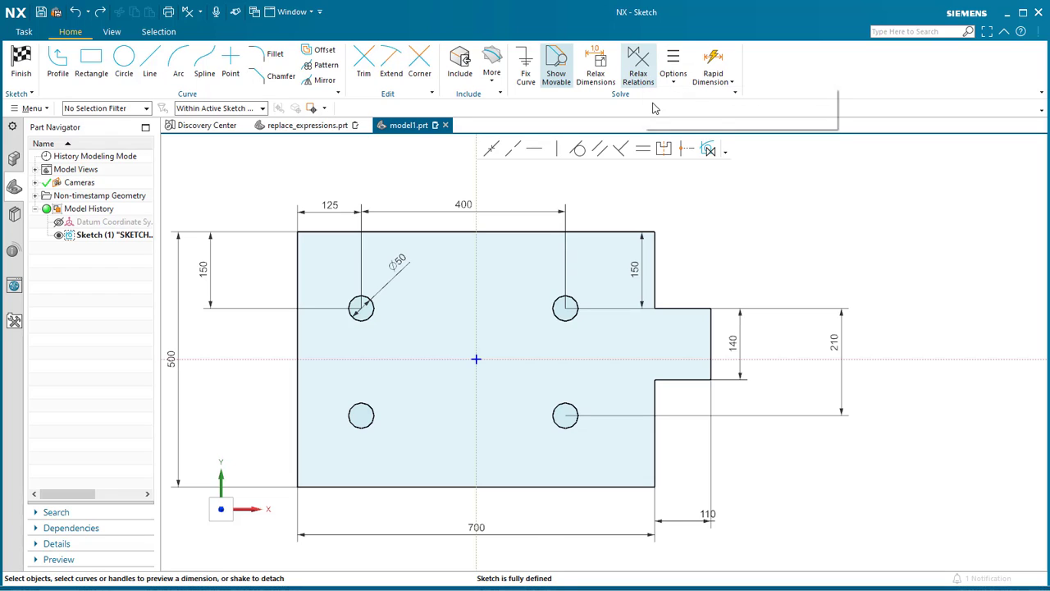
left_click(595, 64)
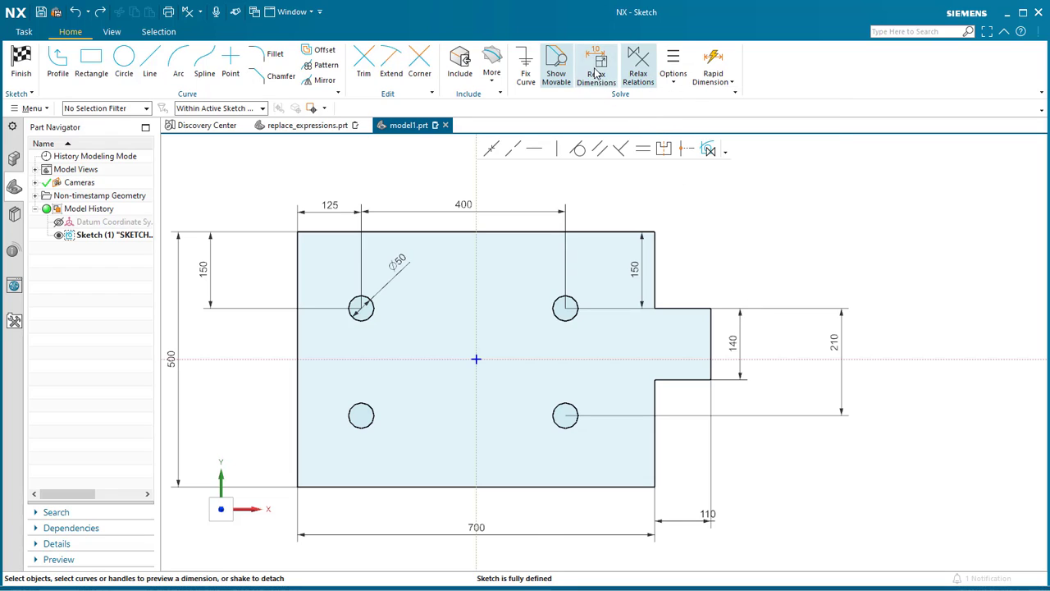
left_click(711, 333)
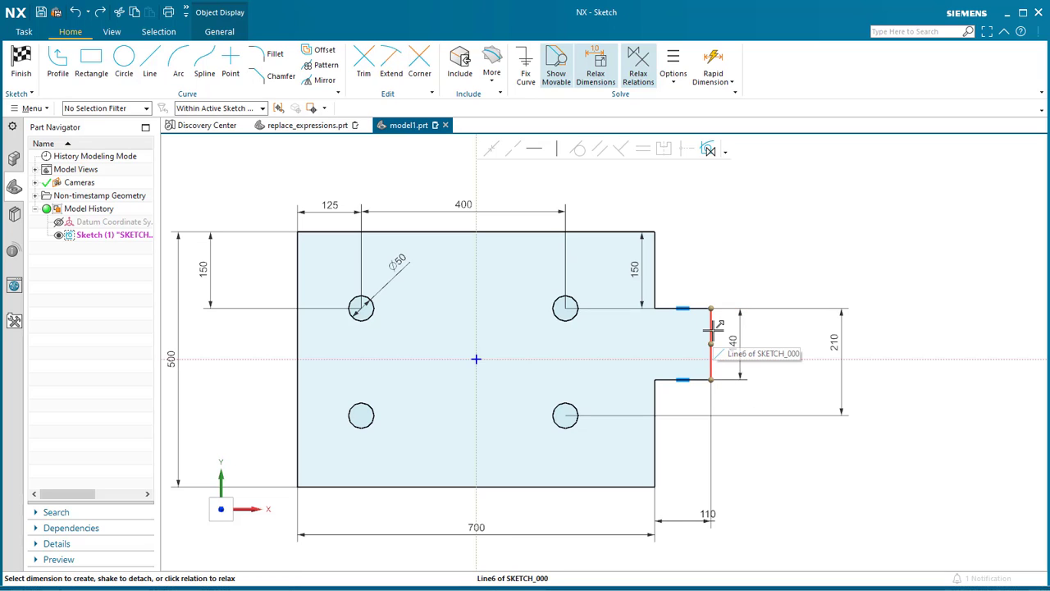
mouse_move(713, 334)
left_mouse_down()
mouse_move(713, 369)
mouse_move(723, 325)
left_mouse_up()
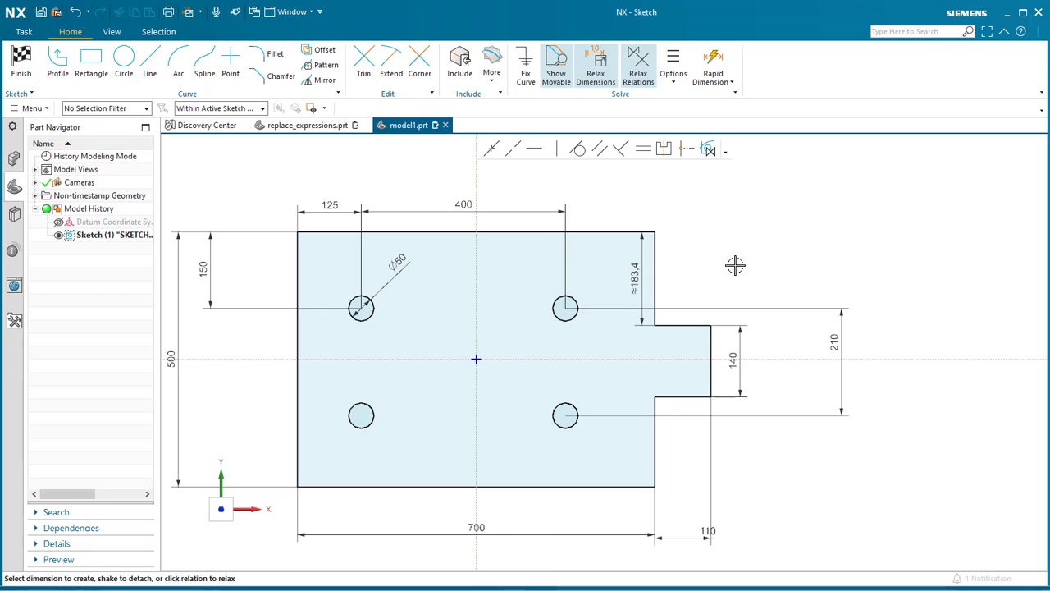
- Make the tab's upper and lower edges symmetric about the sketch's horizontal axis
left_click(682, 396)
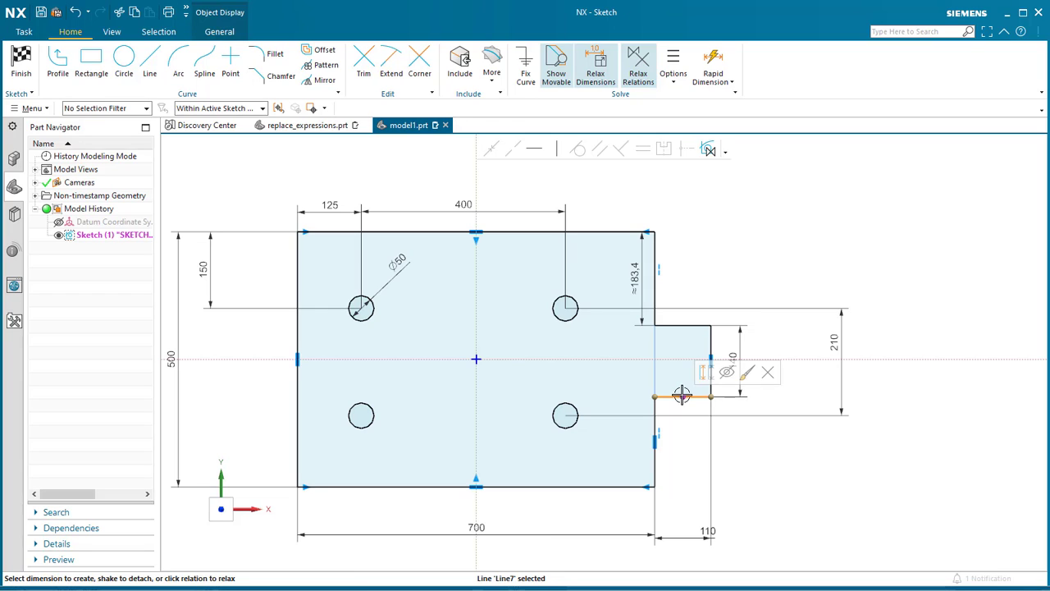
left_click(683, 325)
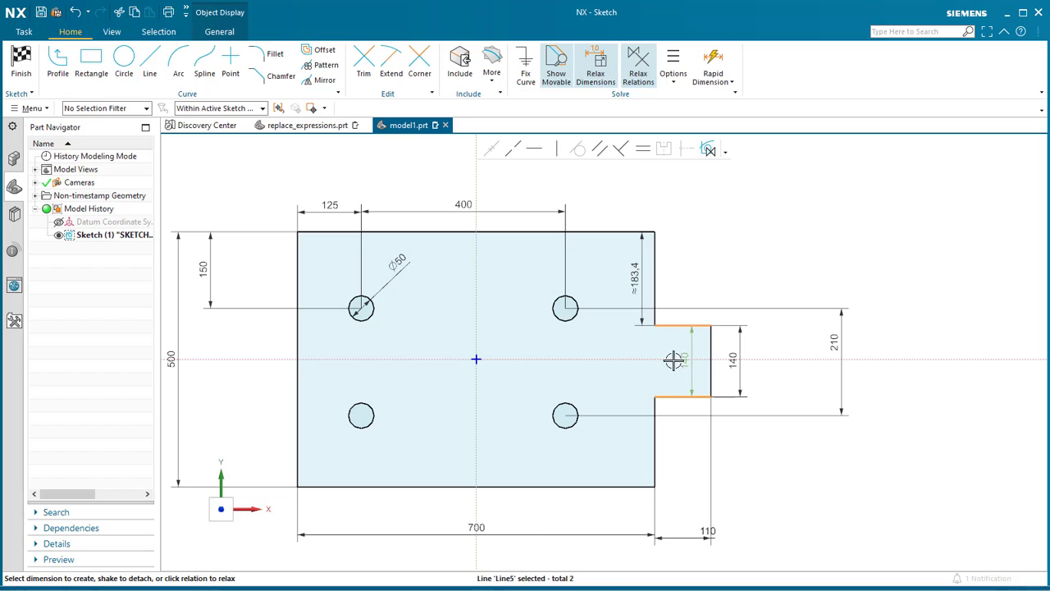
left_click(648, 359)
left_click(663, 149)
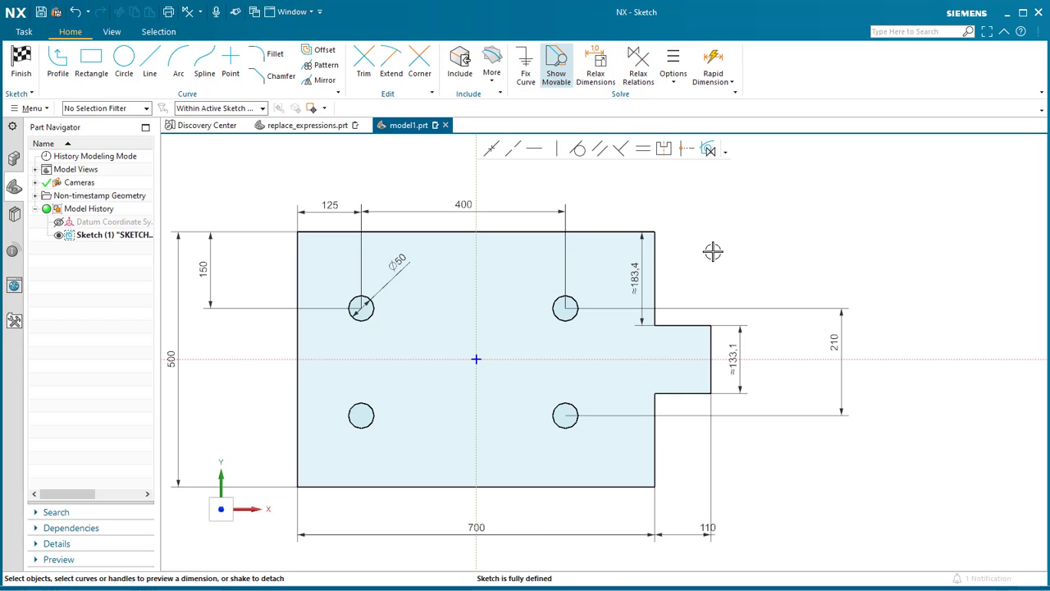
- Move the tab's upper offset dimension outward beyond the tab, try setting it to 180 without relaxing dimensions, and undo that value change
left_click_drag(635, 273, 780, 266)
double_click(781, 275)
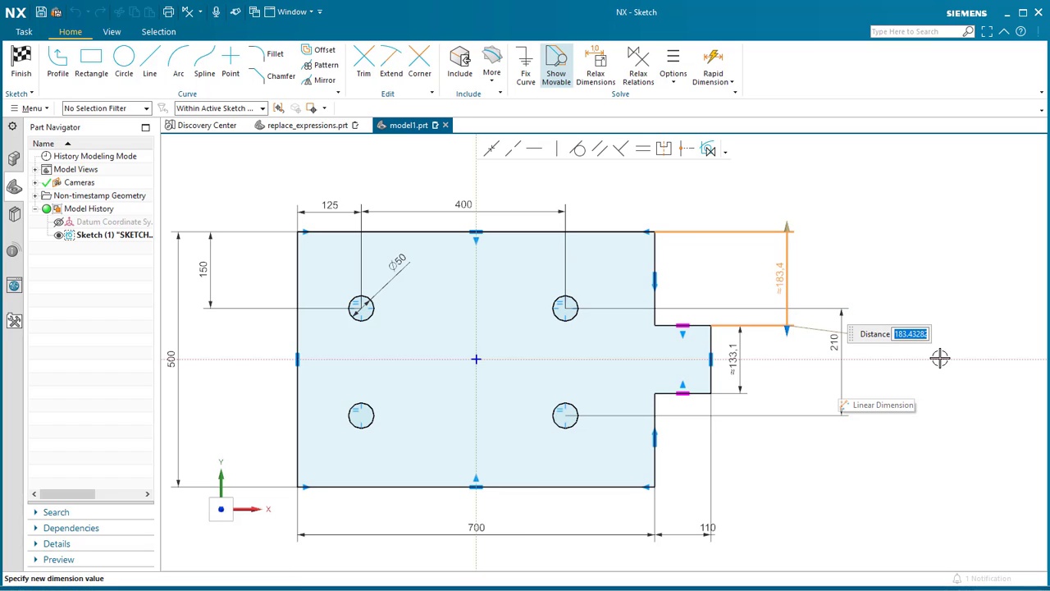
type("180")
key("Return")
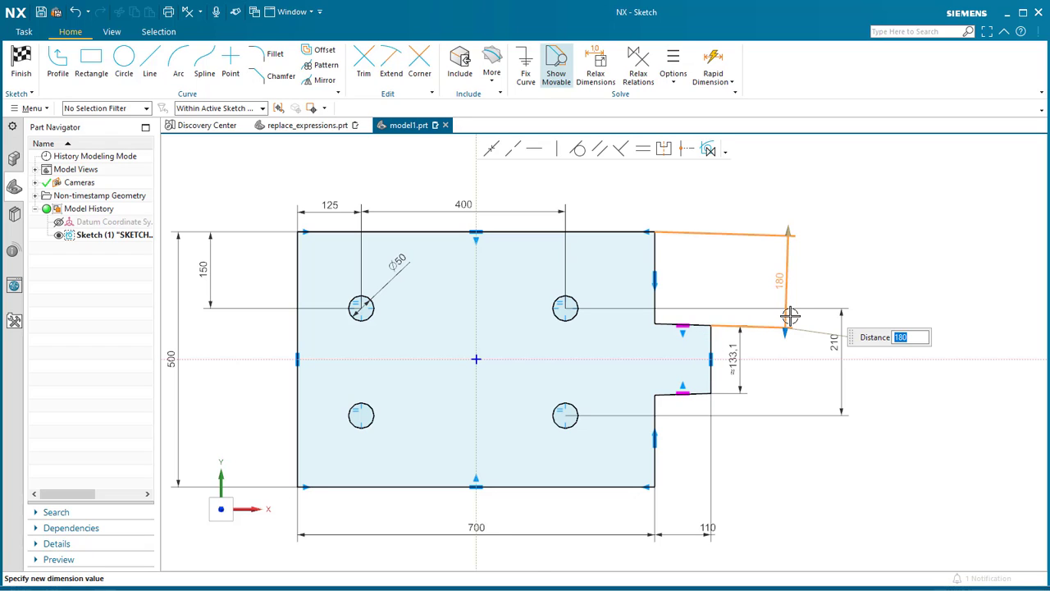
left_click(816, 248)
key("ctrl+z")
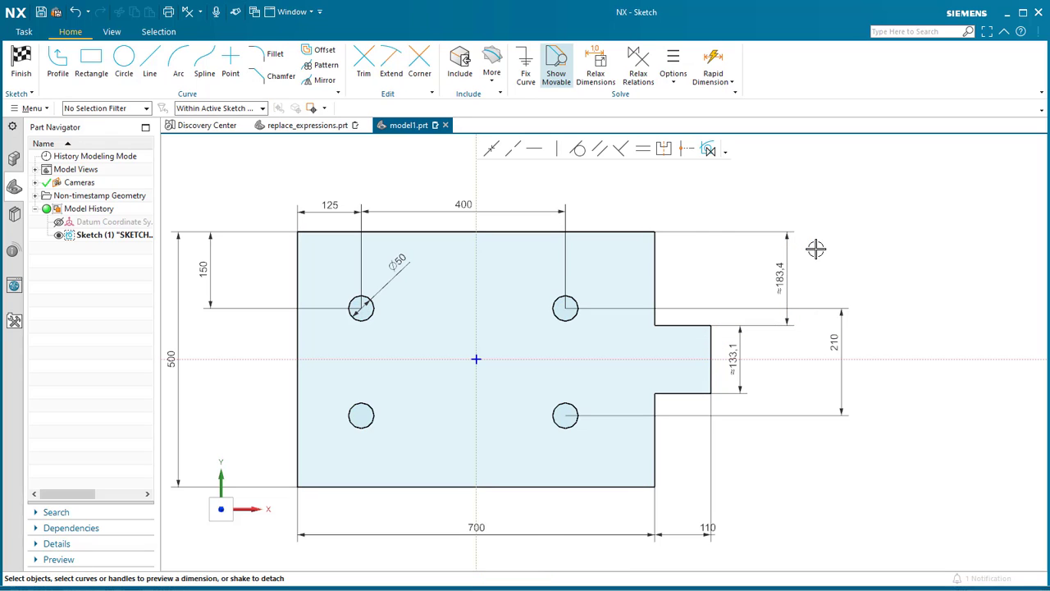
left_click(681, 393)
key("Escape")
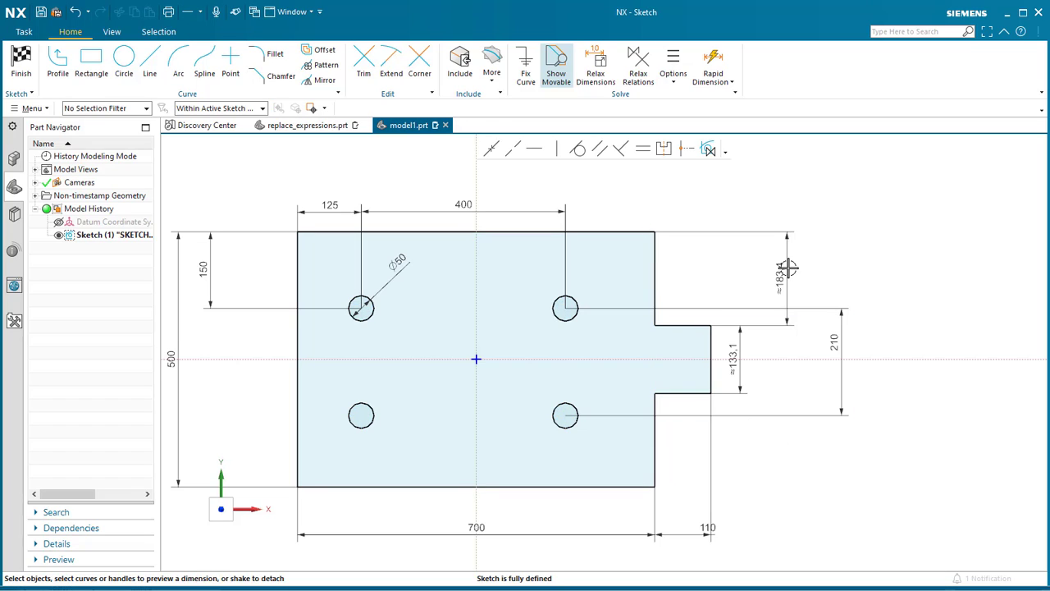
- Turn on Relax Dimensions and set the distance from the plate's upper edge to the tab's upper edge to 180, and finally to 170
left_click(597, 66)
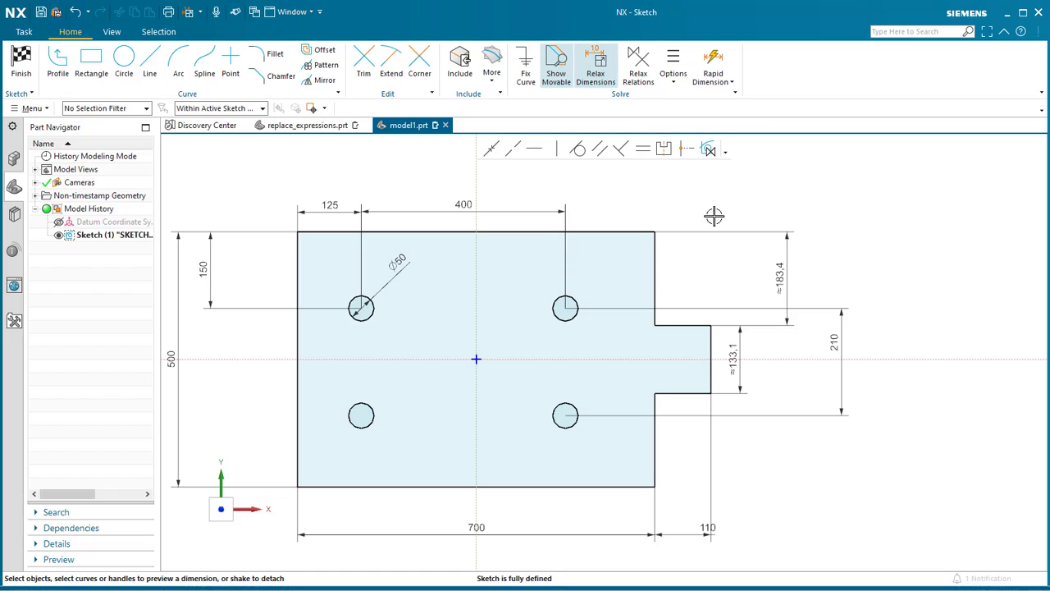
double_click(777, 276)
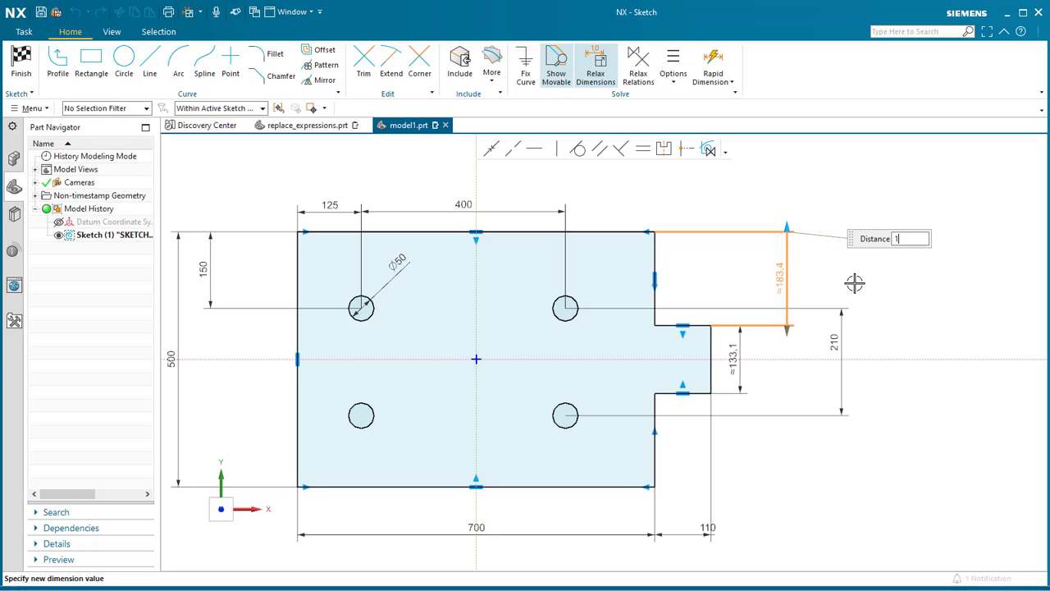
key("Return")
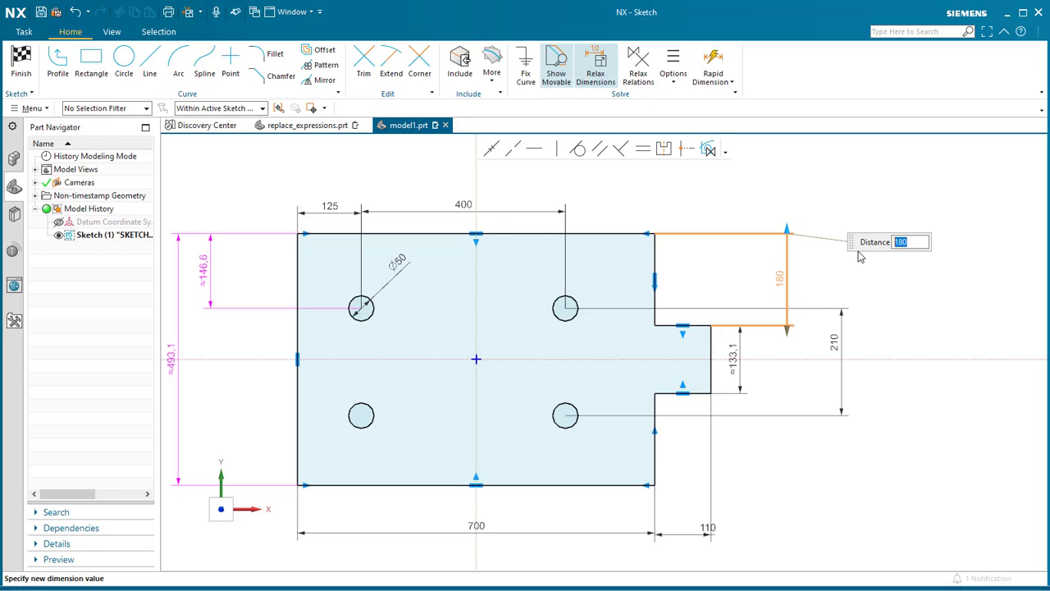
type("170")
key("Return")
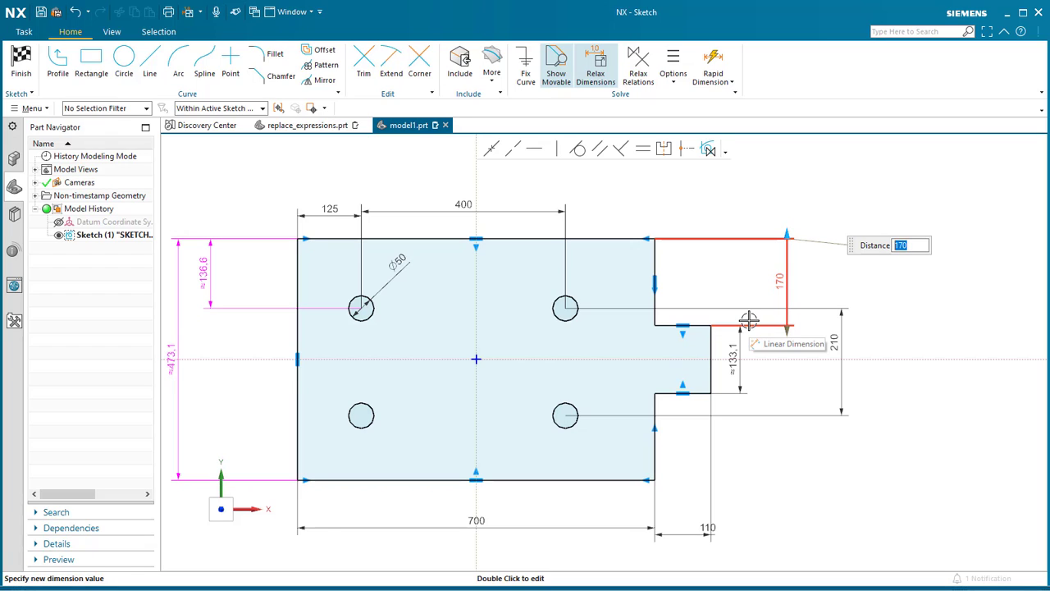
key("Escape")
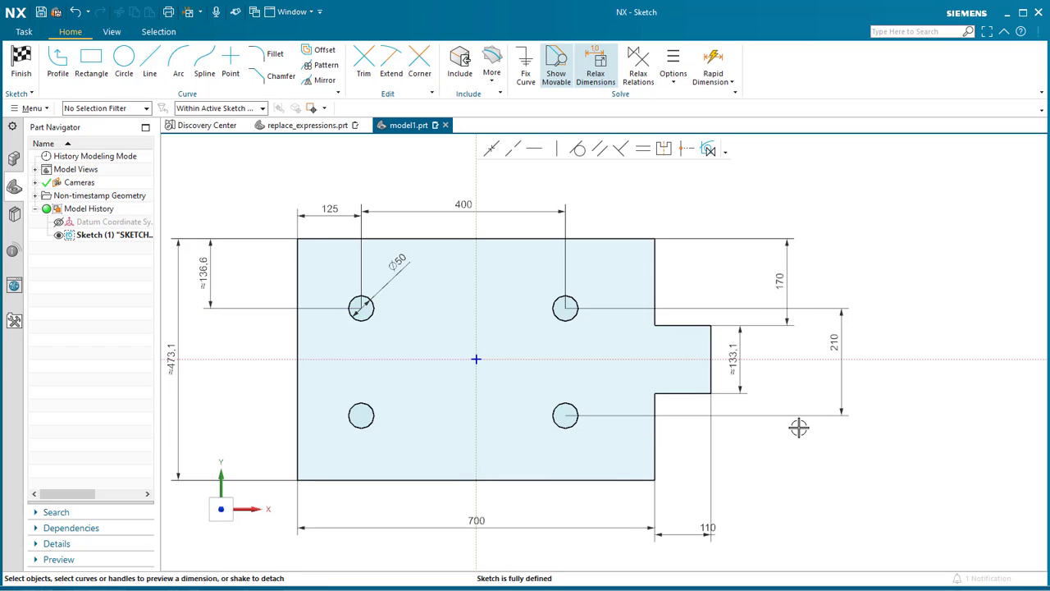
- Dimension the plate's vertical edge segment below the tab at 170 and move that dimension outward beyond the tab
left_click(656, 441)
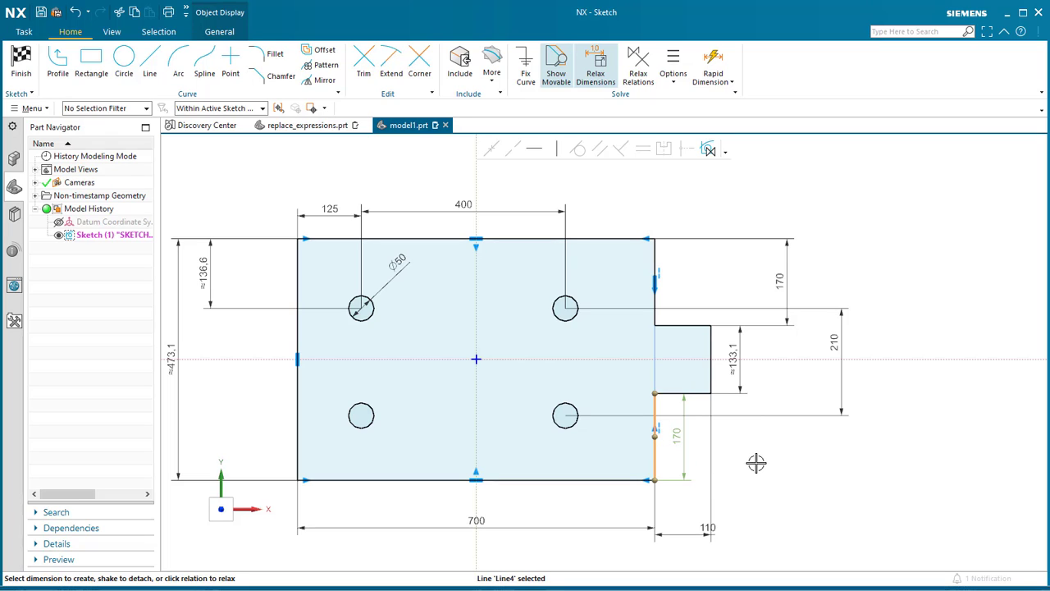
left_click(677, 431)
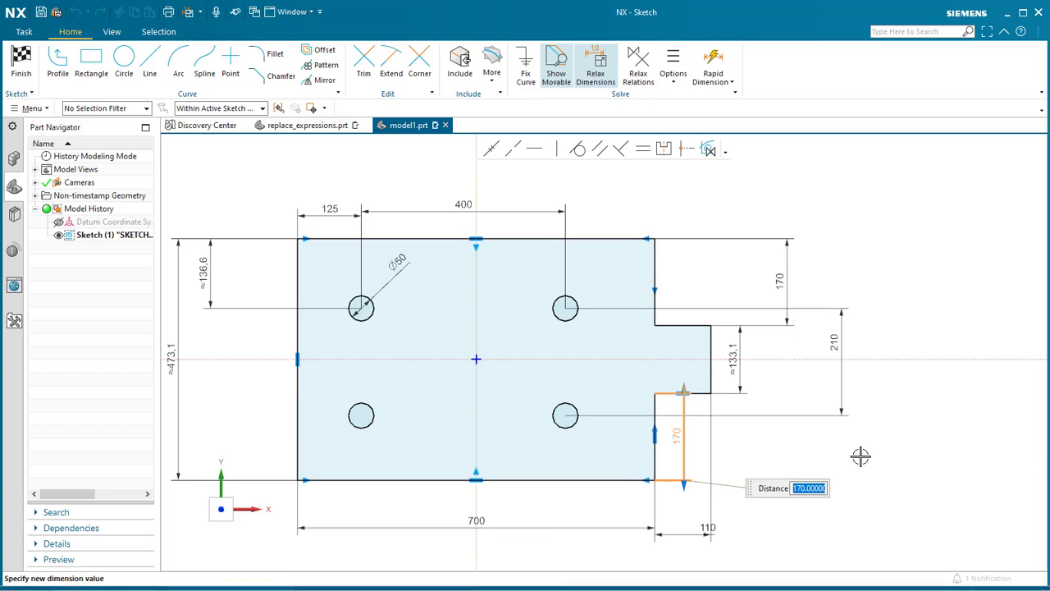
key("Return")
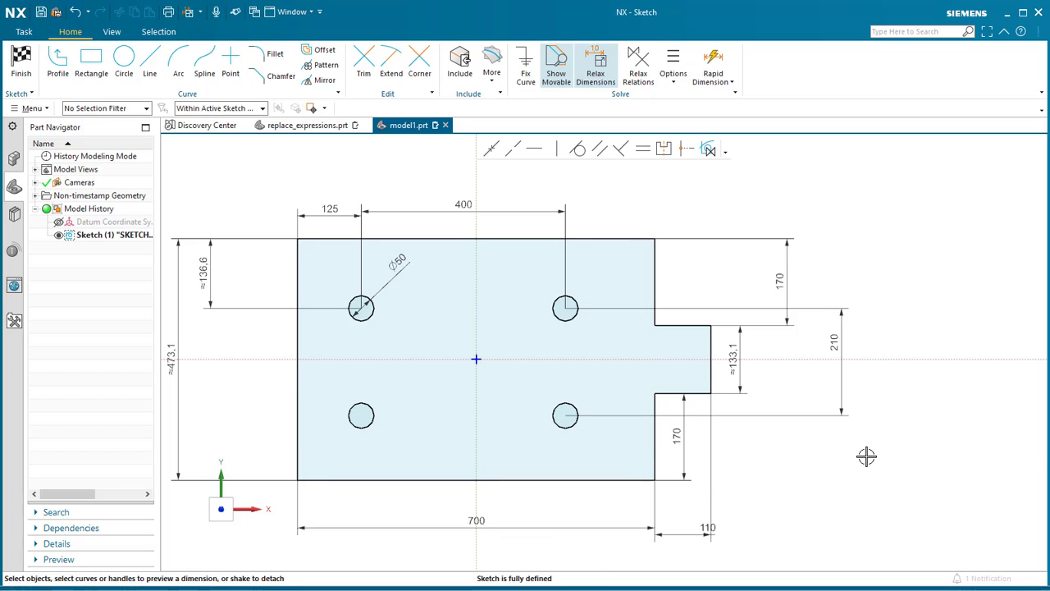
left_click(680, 440)
left_click_drag(678, 436, 793, 438)
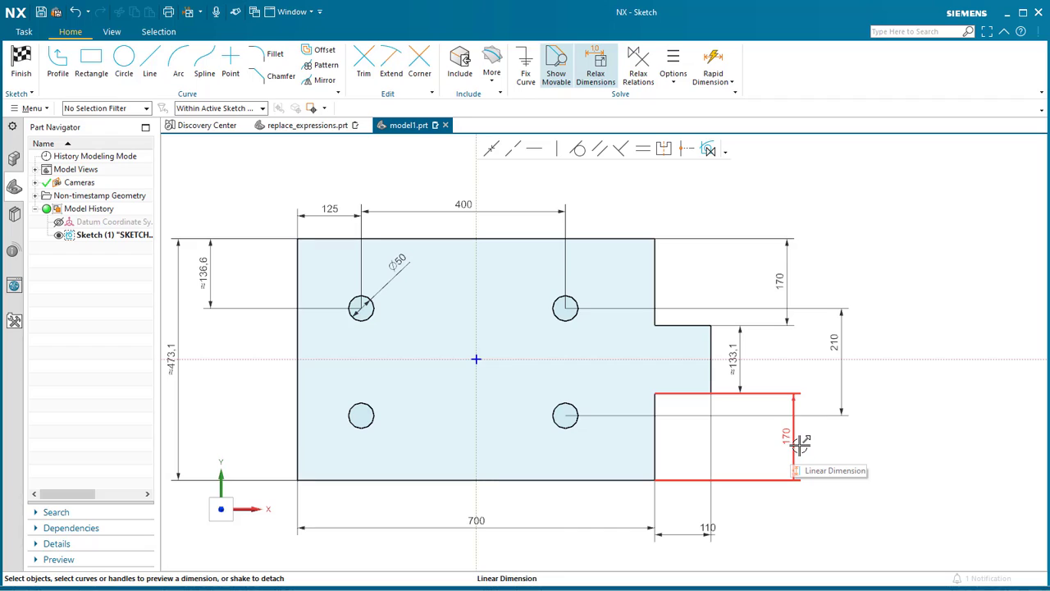
left_click(802, 443)
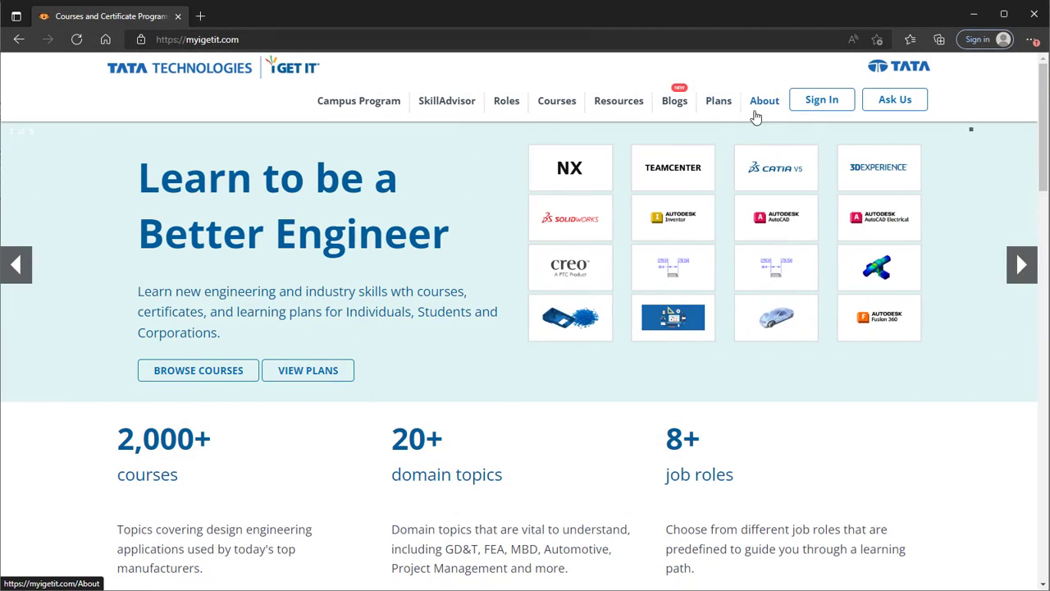
- In the browser, sign in to the i GET IT learning site by filling in the account username and using the saved password
left_click(821, 100)
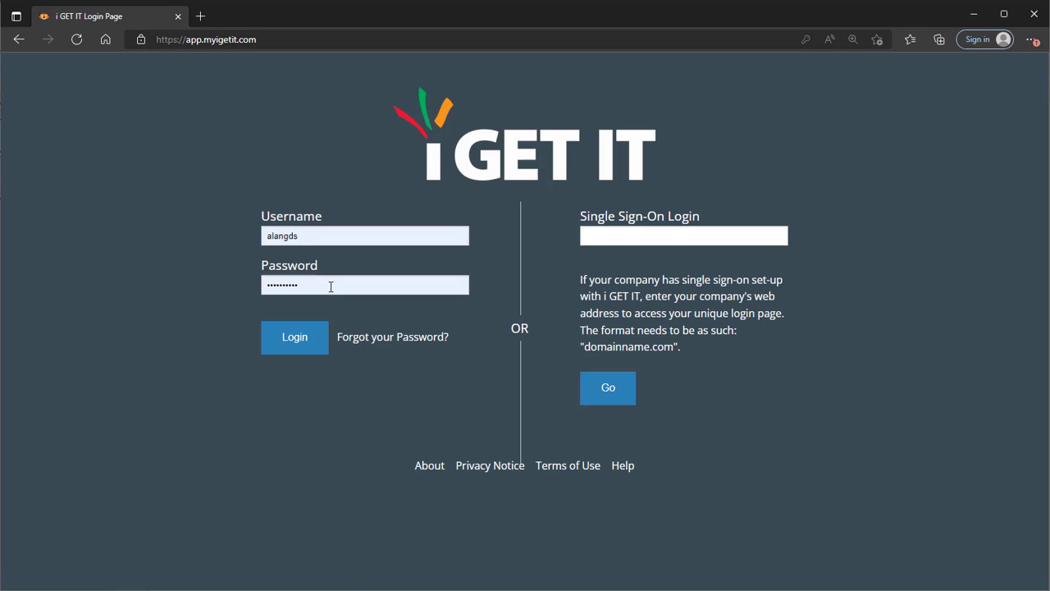
left_click(308, 237)
left_click(325, 328)
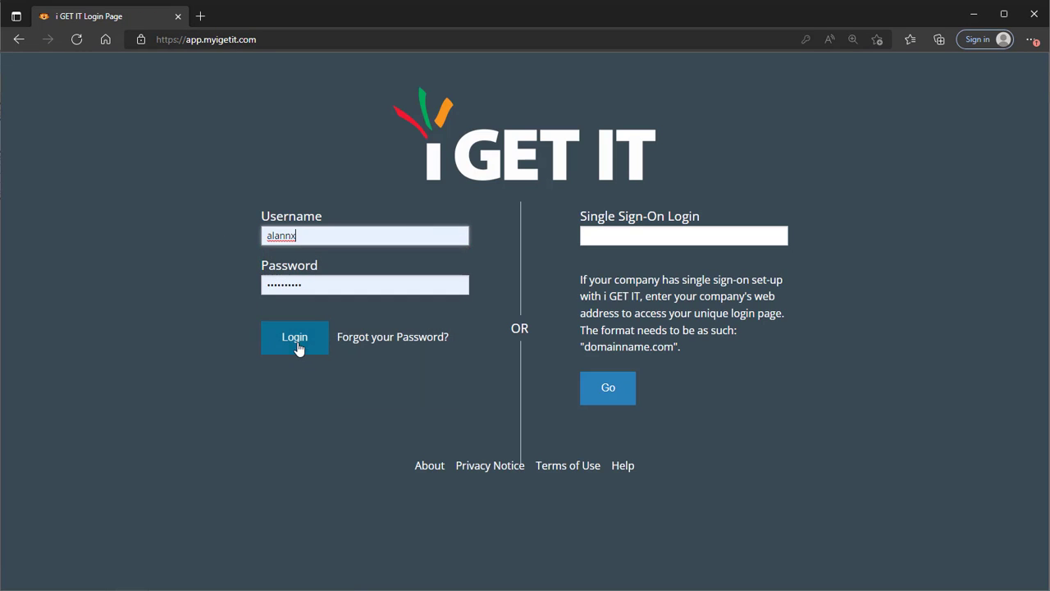
left_click(295, 343)
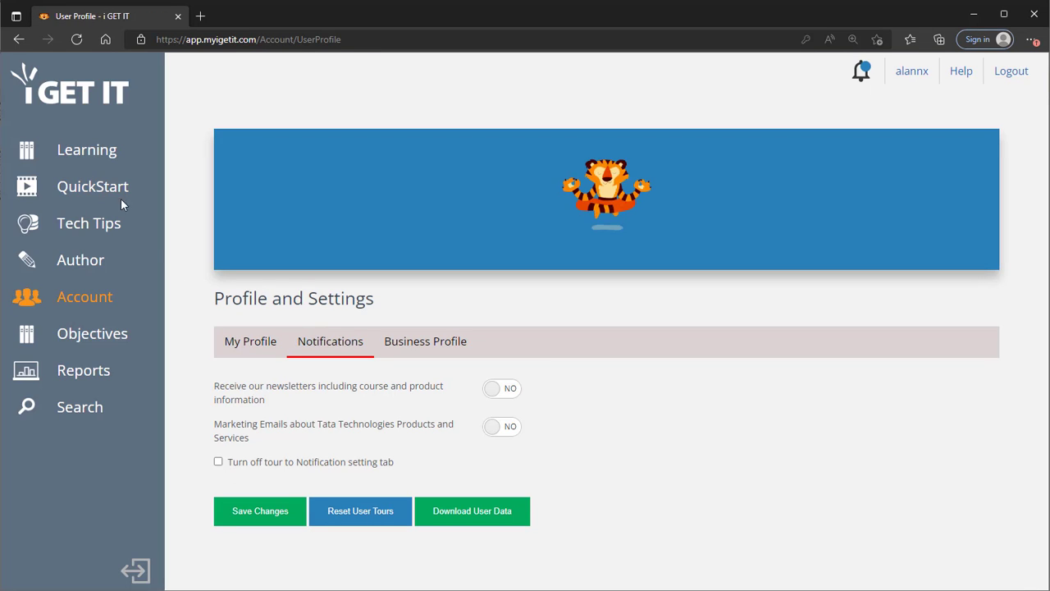
- Open the NX category in the learning catalog and filter its courses to the NX 2007 Series
left_click(84, 160)
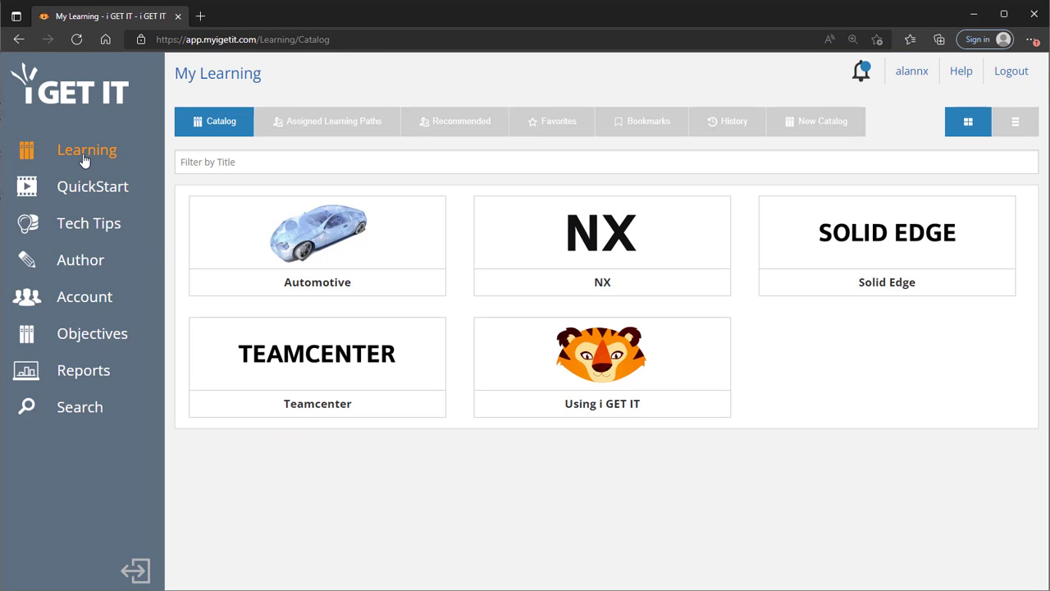
left_click(564, 253)
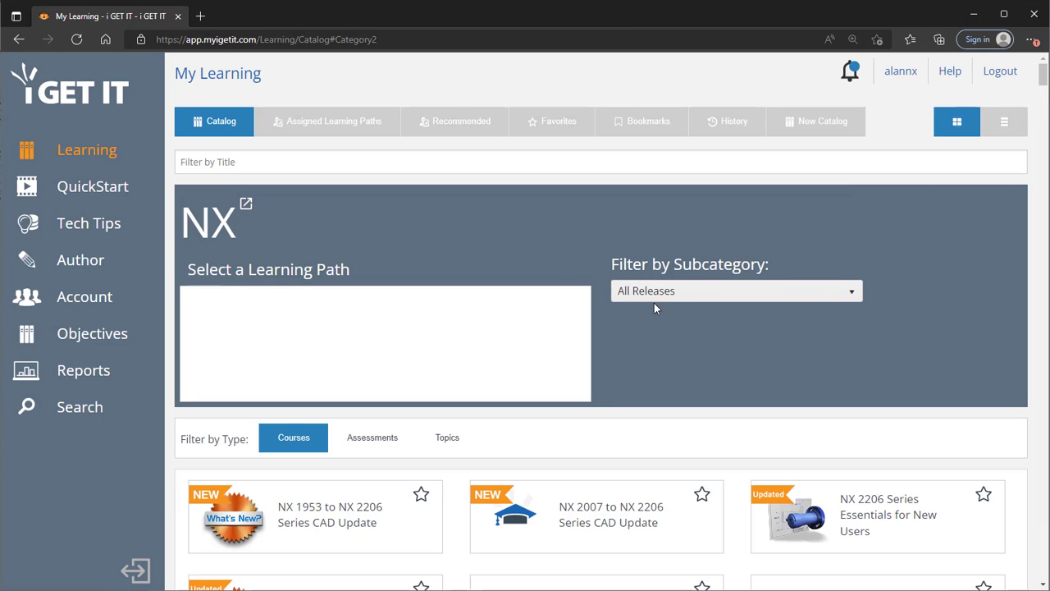
left_click(675, 293)
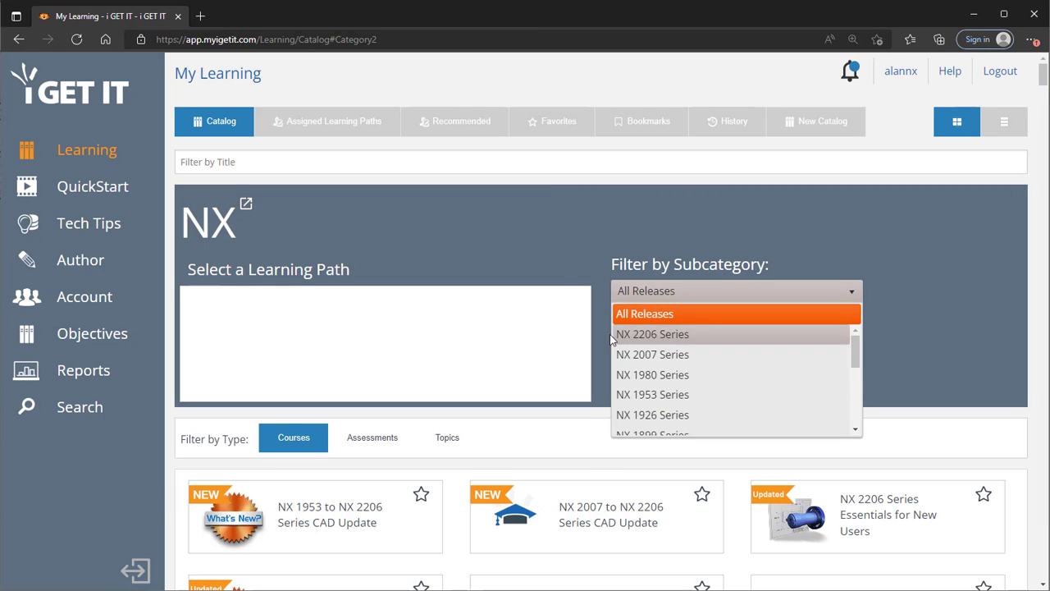
left_click(673, 354)
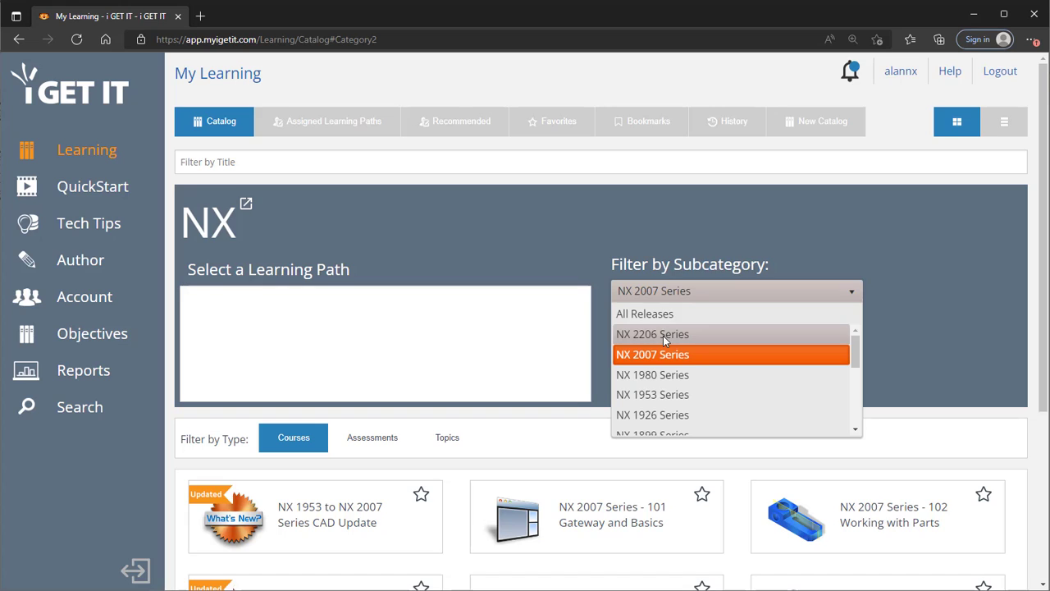
left_click(663, 335)
left_click(674, 356)
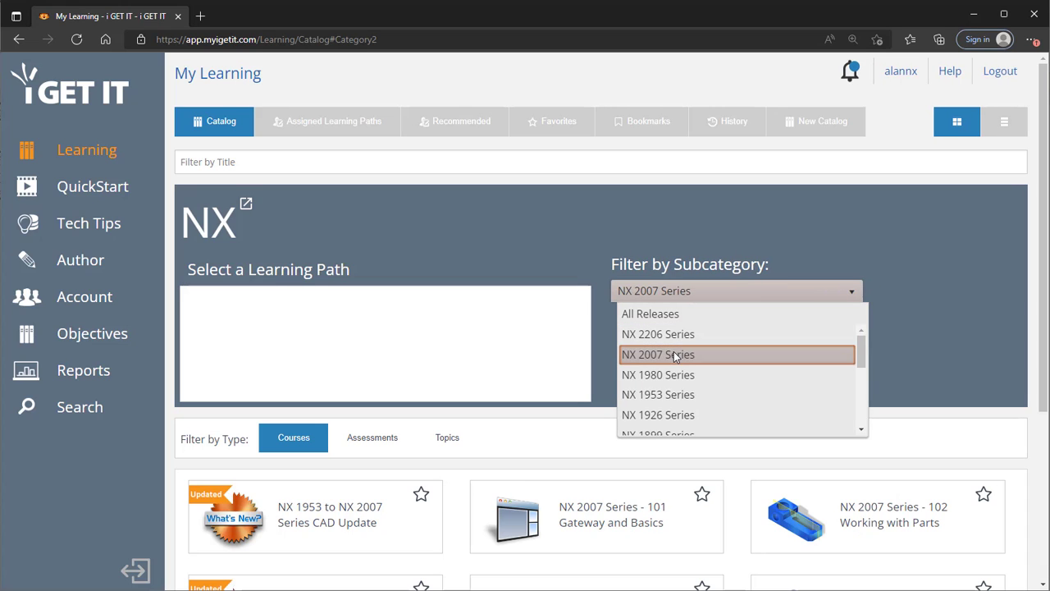
left_click(542, 456)
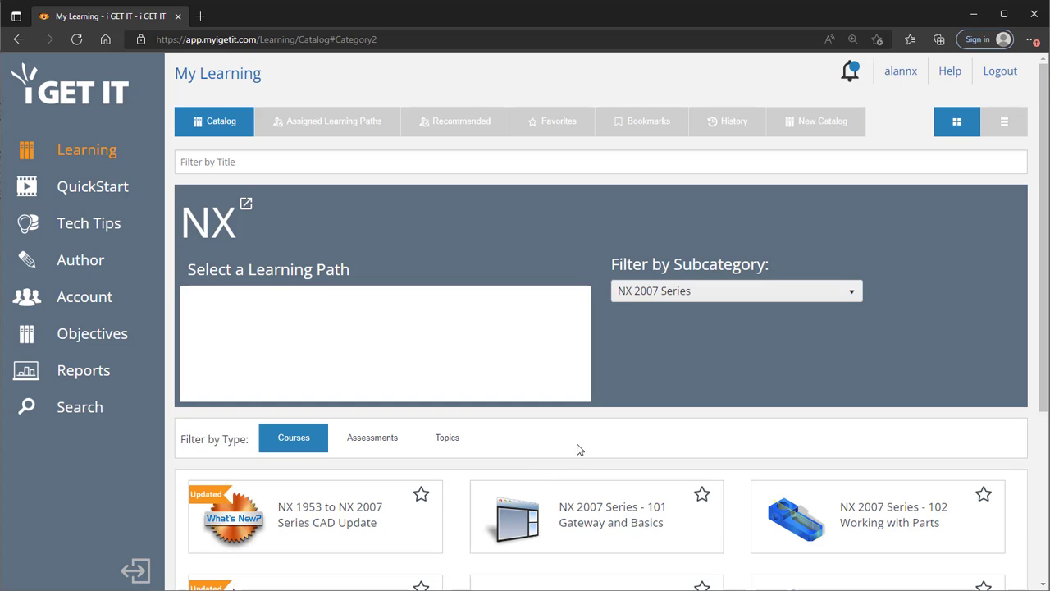
- Open the course "NX 2007 Series - 107 Basic New Sketcher" and review its overview and table of contents
scroll(696, 435, "down", 1)
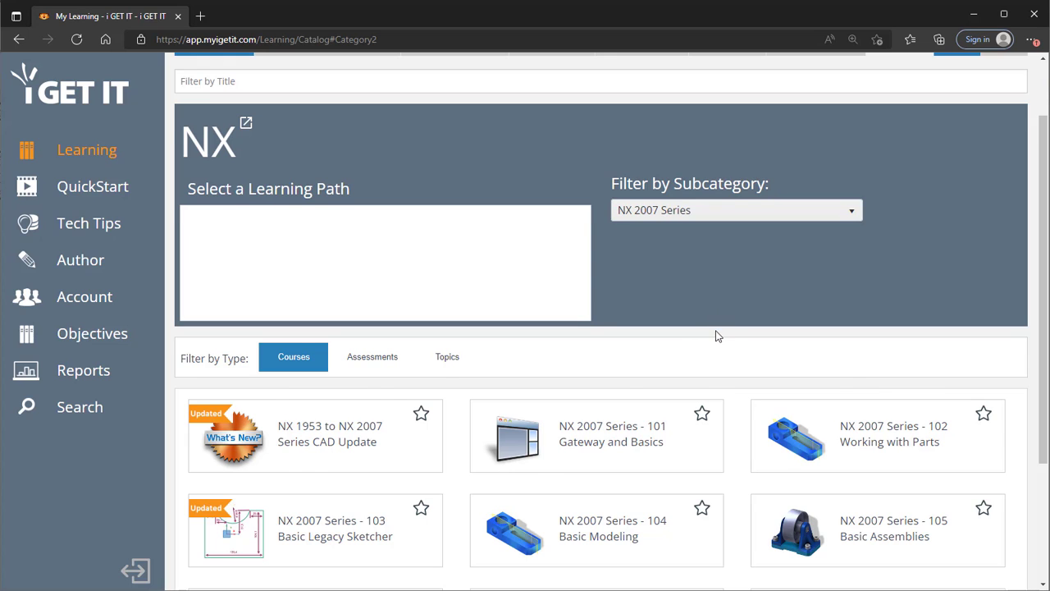
scroll(717, 334, "down", 1)
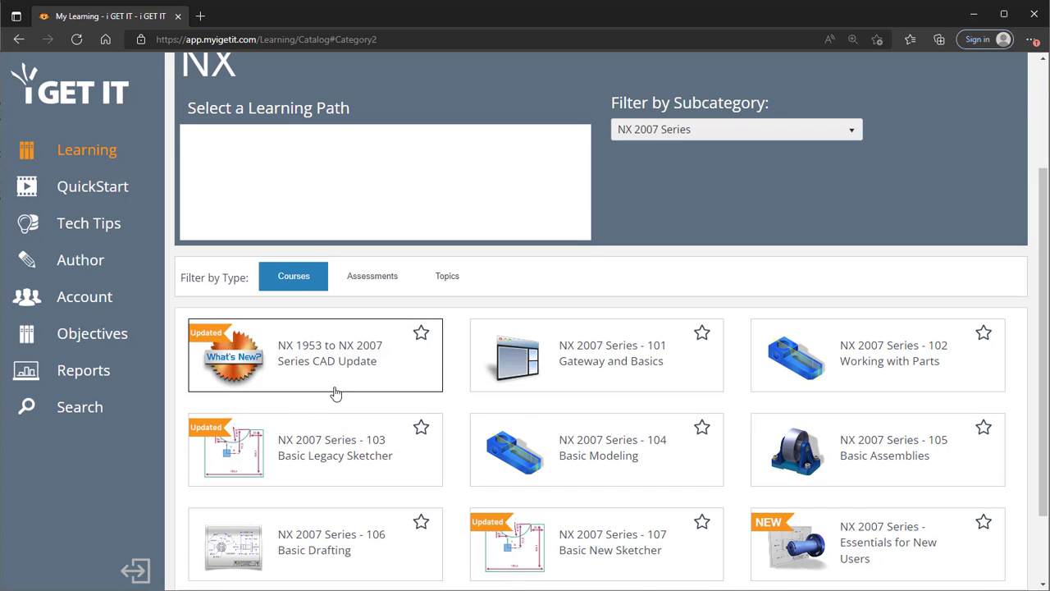
scroll(513, 401, "down", 1)
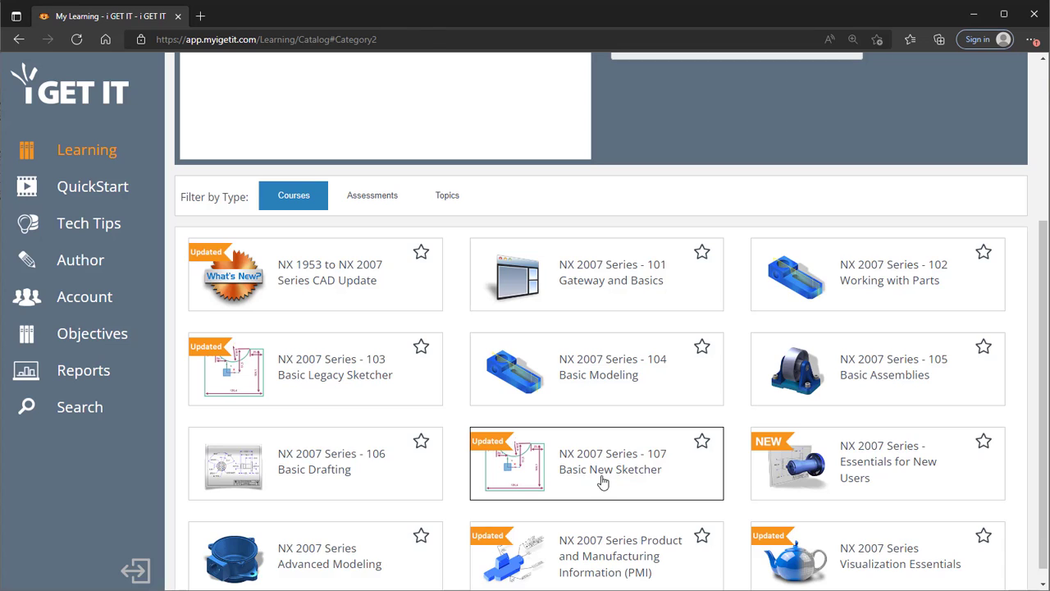
left_click(601, 483)
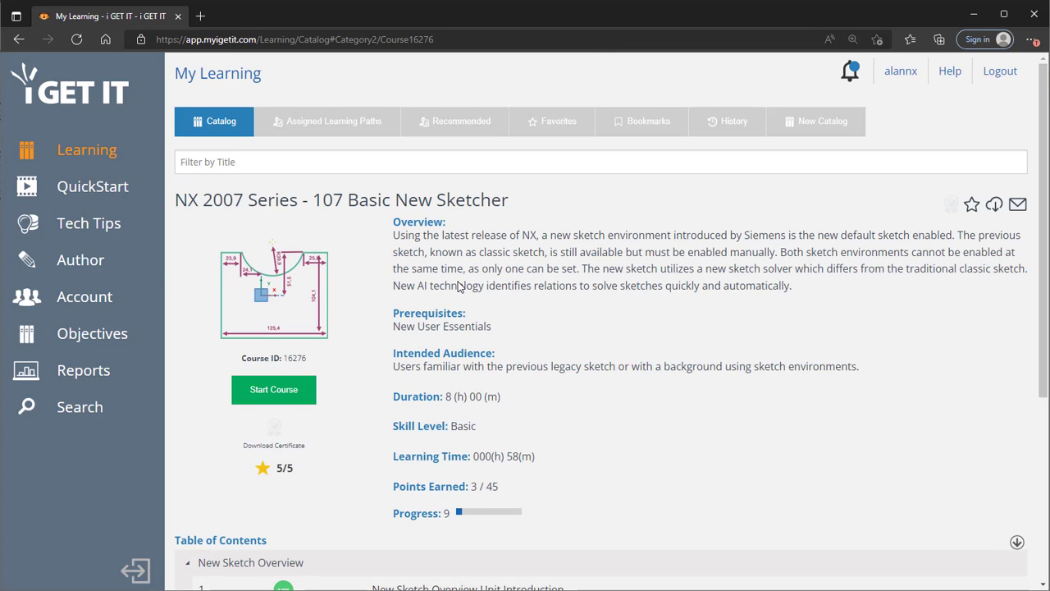
scroll(517, 283, "down", 1)
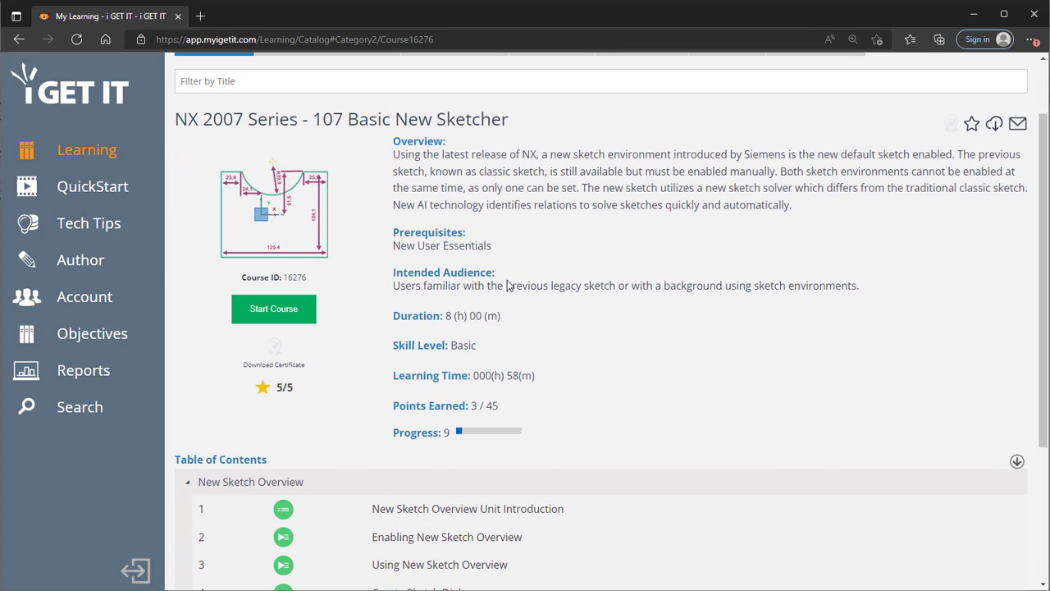
scroll(599, 313, "down", 1)
scroll(599, 313, "down", 3)
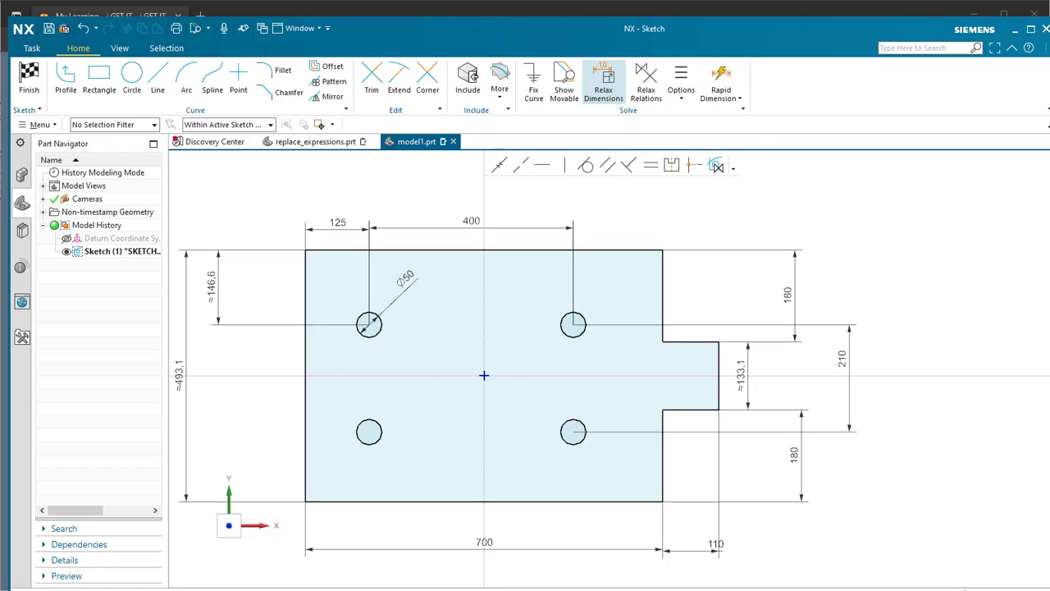
- Switch back to the course page in the browser, expand the New Sketch Functionality section, and look through its lessons
left_click(900, 15)
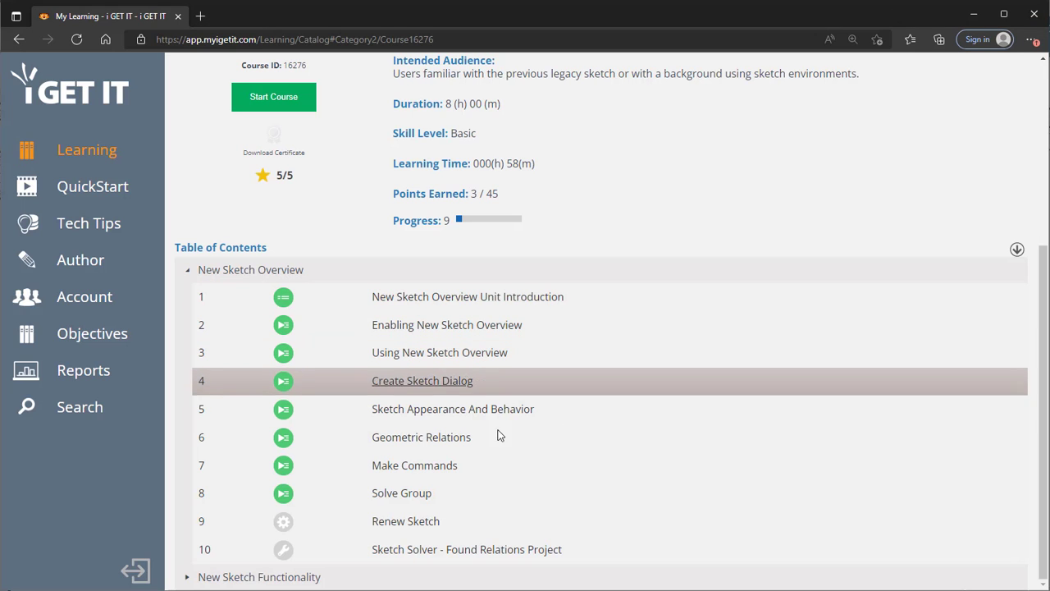
left_click(184, 579)
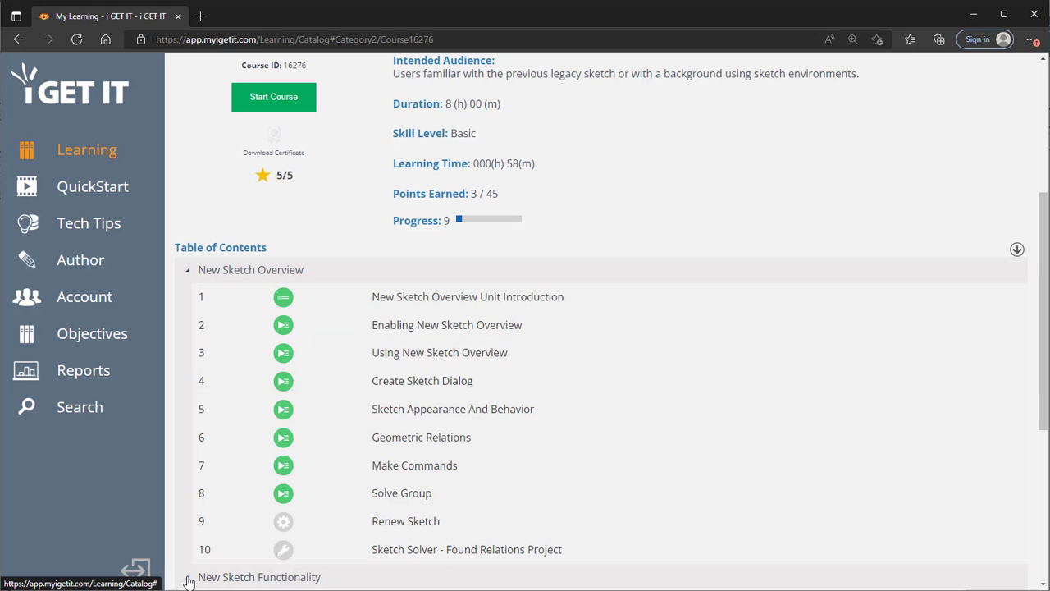
scroll(339, 511, "down", 3)
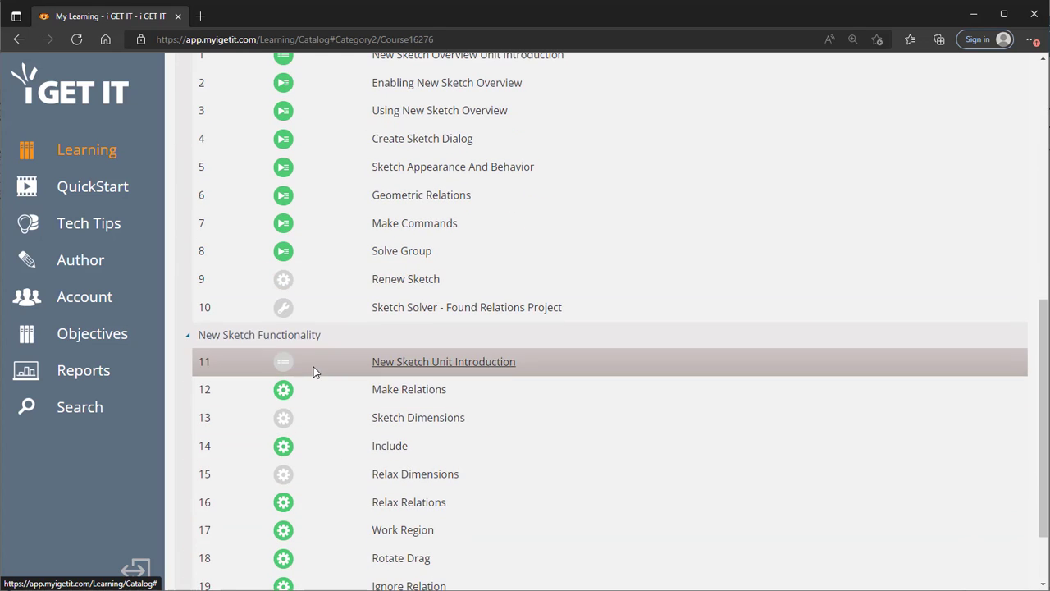
scroll(330, 371, "down", 1)
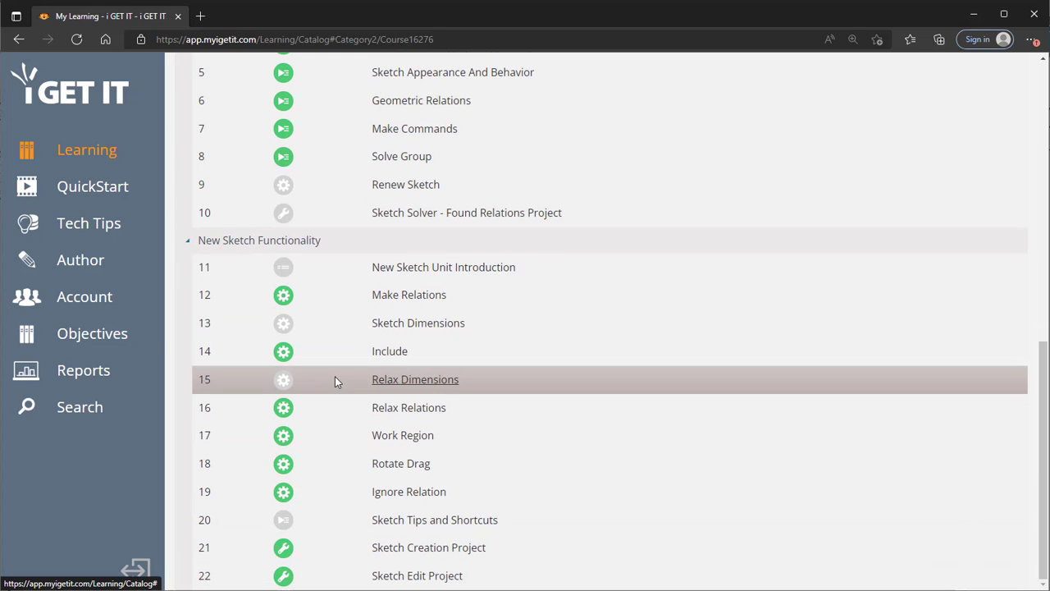